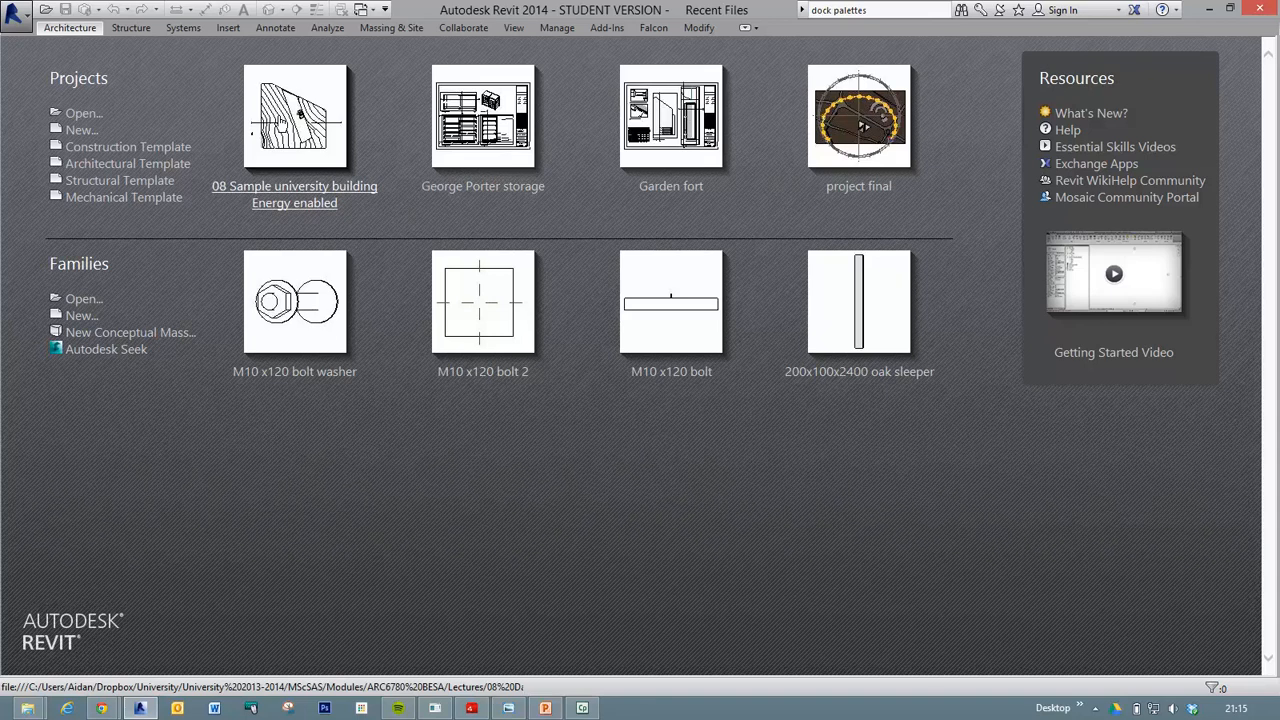
Create a new project from the Architectural Template and maximize its Level 0 floor plan window.
left_click(82, 131)
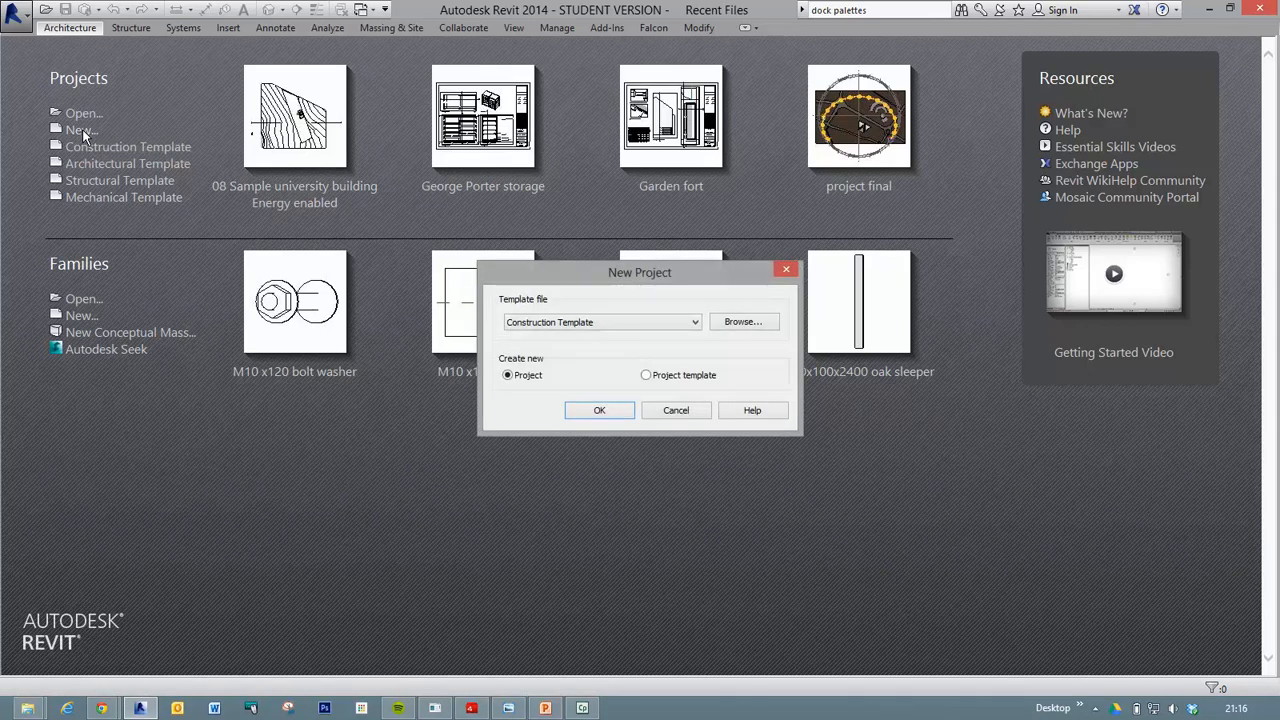
left_click(701, 321)
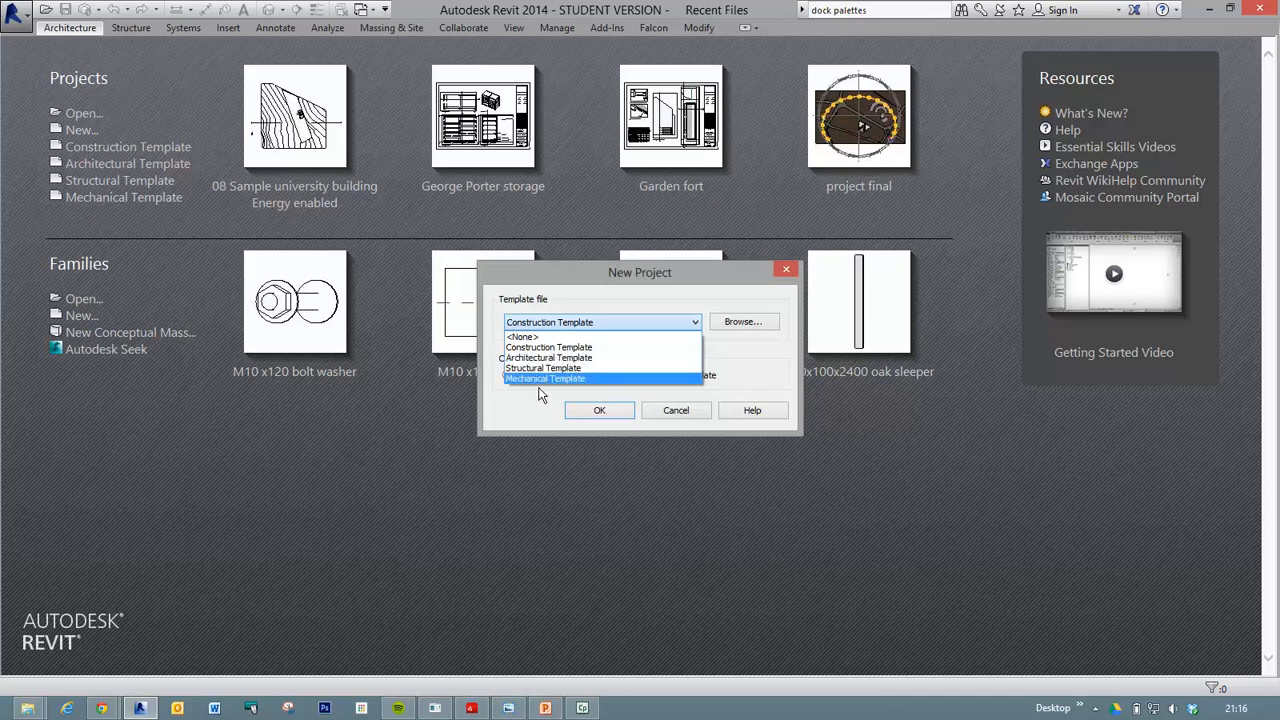
left_click(541, 358)
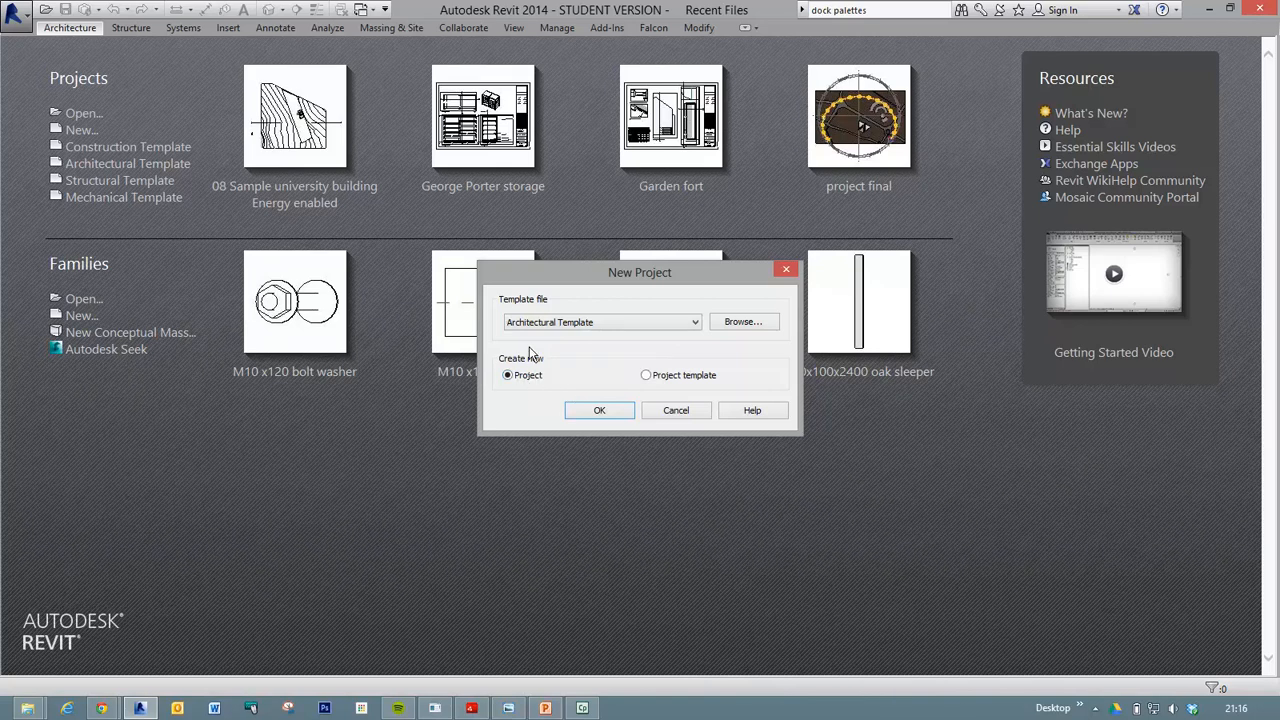
left_click(611, 416)
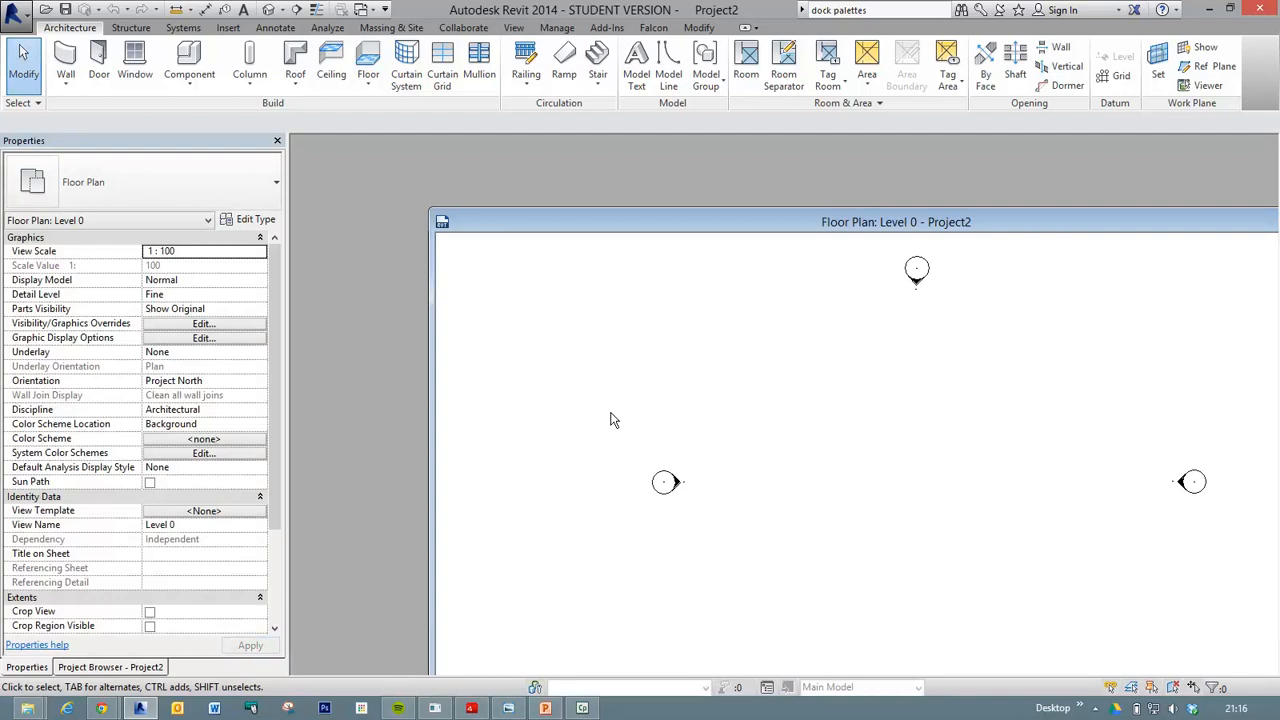
left_click_drag(673, 222, 537, 171)
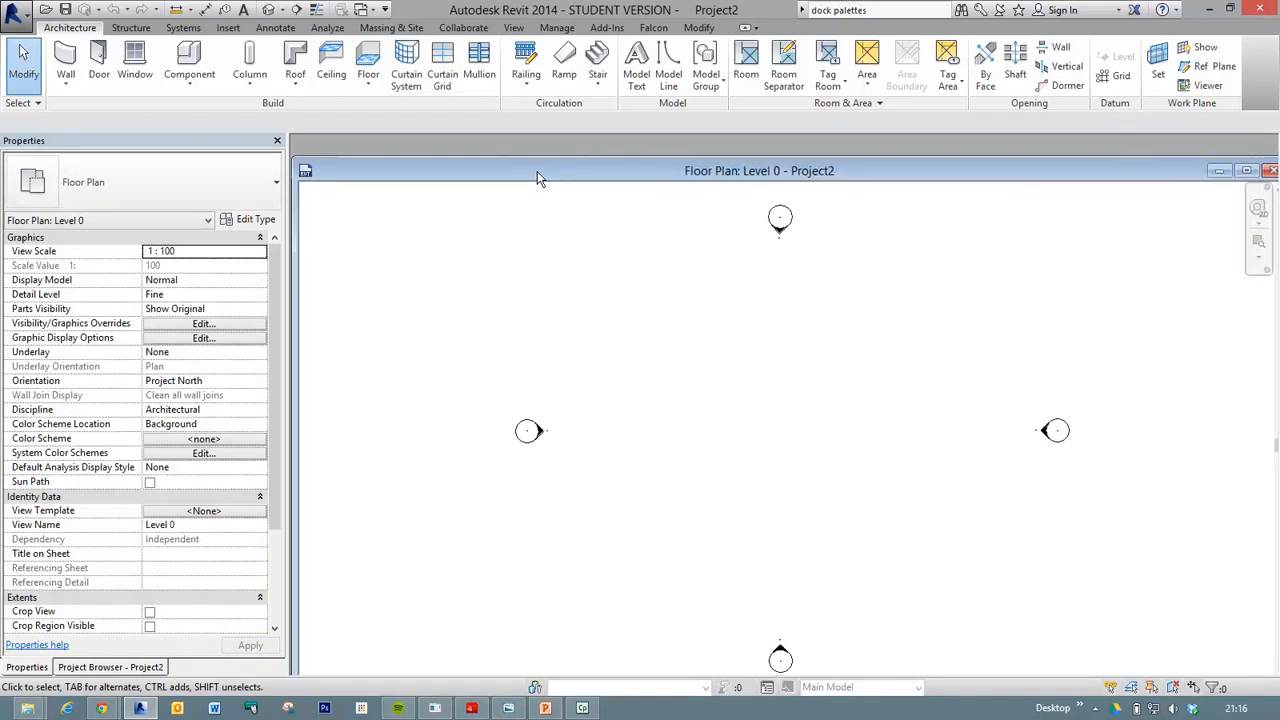
double_click(537, 171)
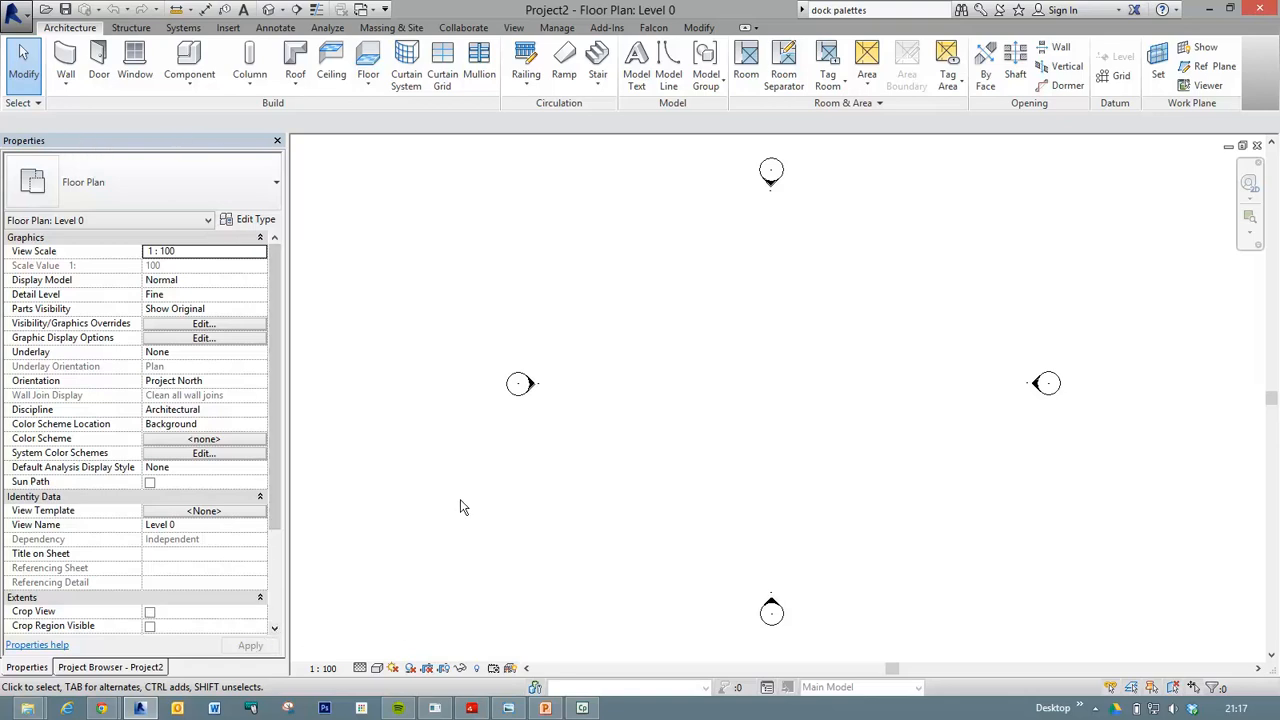
Look over the Project Browser's view list and the Level 0 floor plan's properties.
left_click(89, 670)
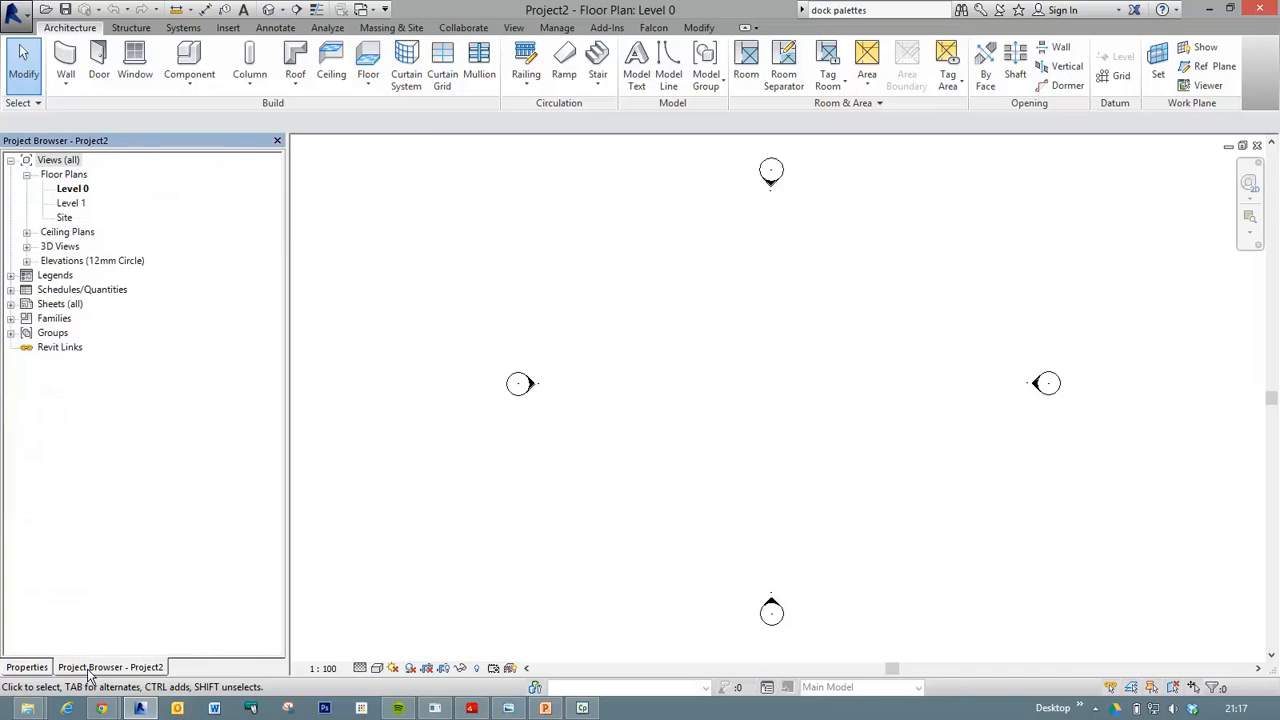
left_click(26, 670)
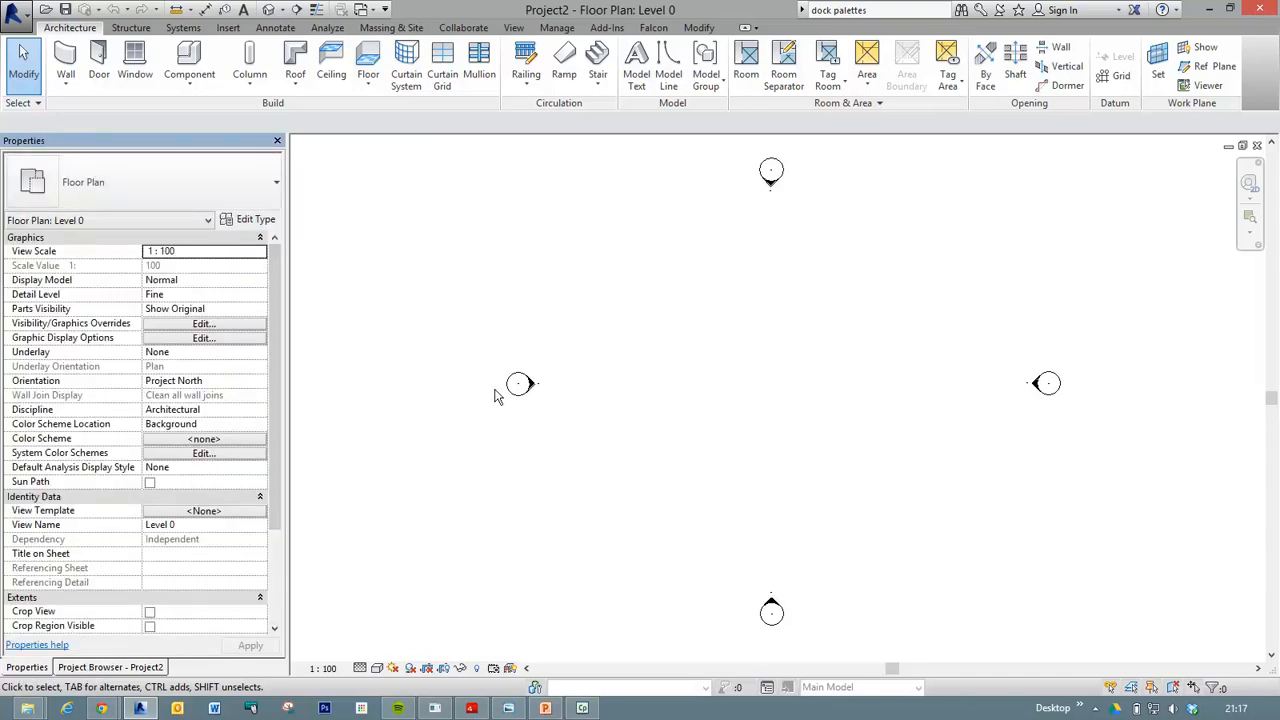
left_click(80, 670)
left_click(30, 668)
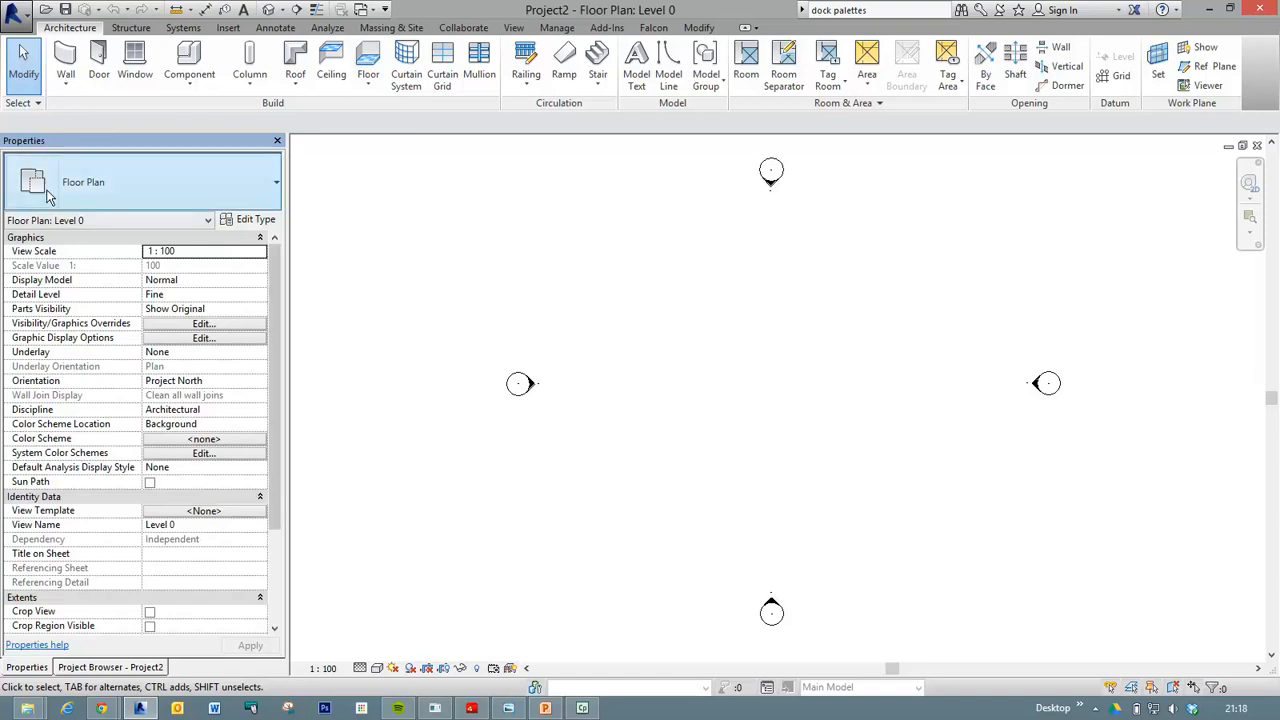
Undock the combined Properties and Project Browser palette, move it over the drawing area, and dock it back in its original place.
left_click_drag(177, 138, 667, 236)
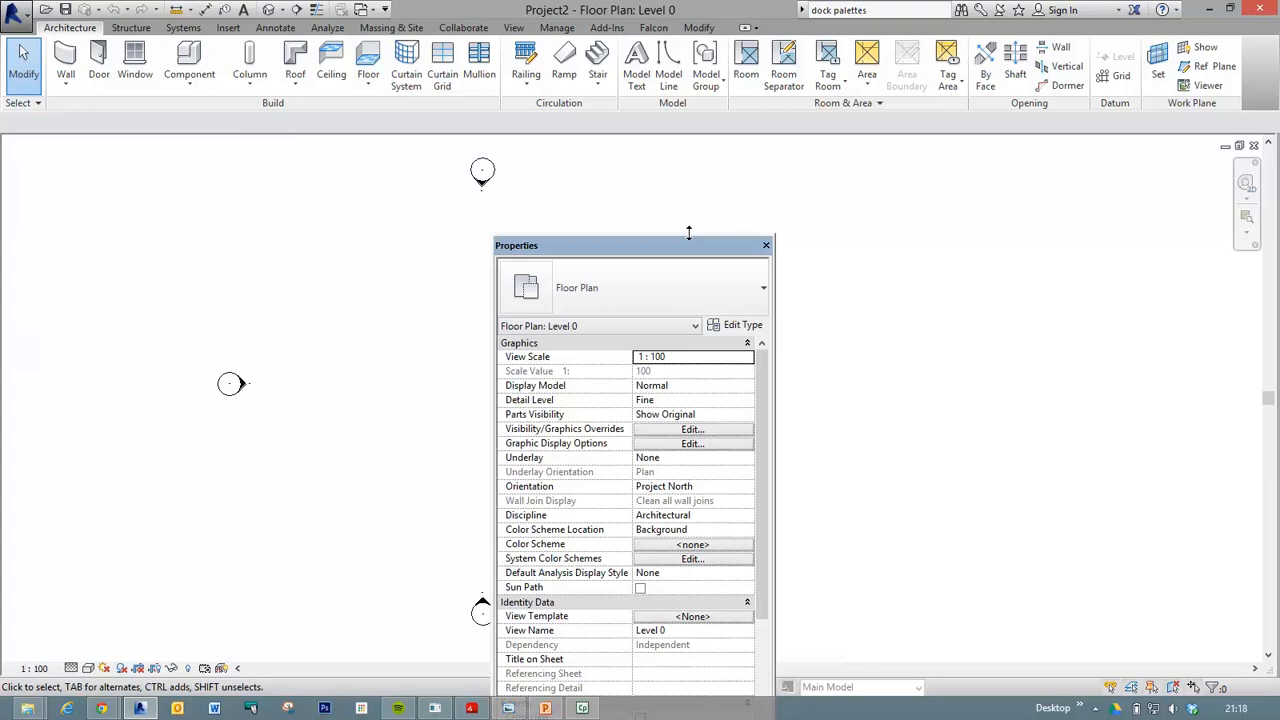
left_click_drag(691, 248, 395, 180)
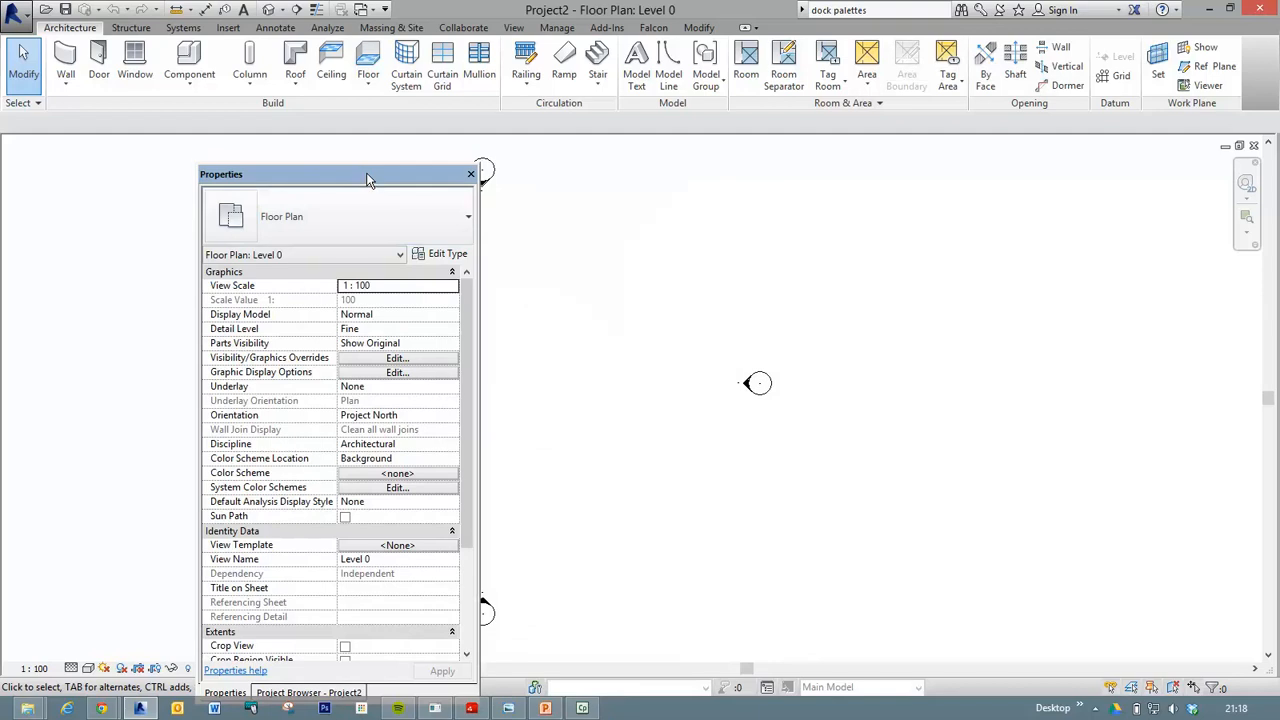
mouse_move(369, 177)
left_mouse_down()
mouse_move(91, 177)
mouse_move(5, 195)
left_mouse_up()
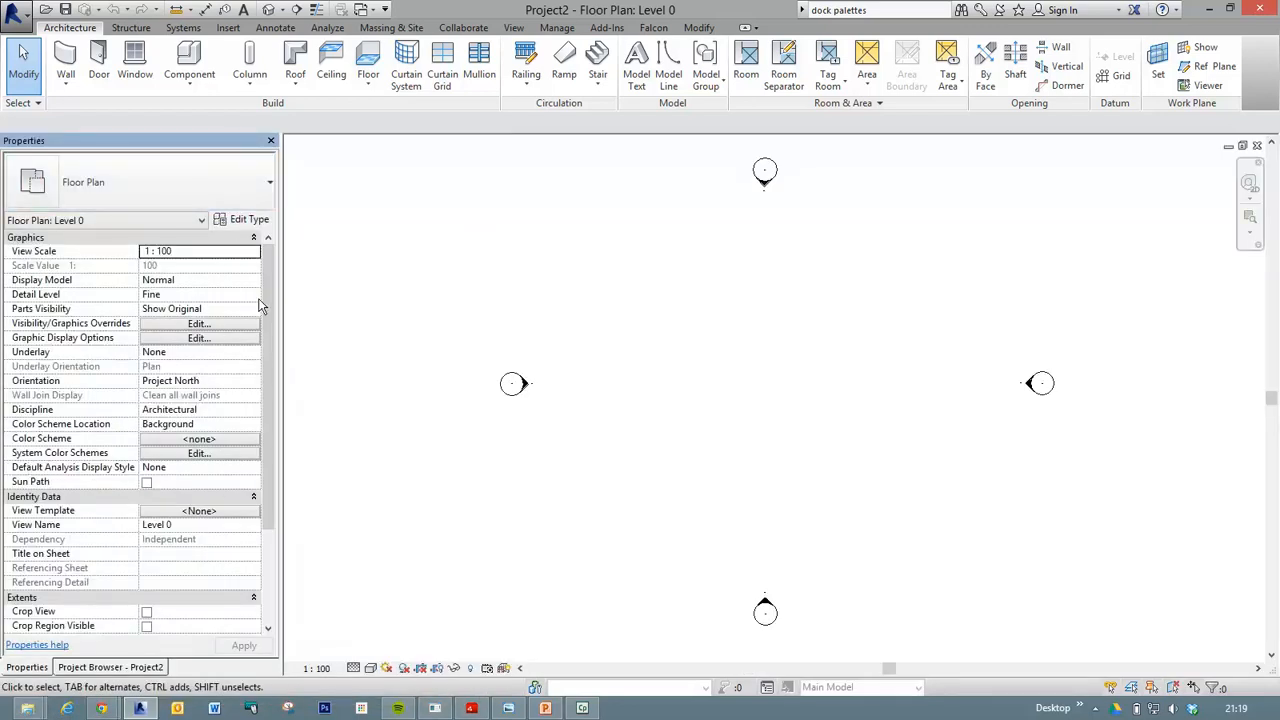
Compare the contents of the Project Browser with the view settings in the Properties palette.
left_click(100, 667)
left_click_drag(99, 672, 145, 146)
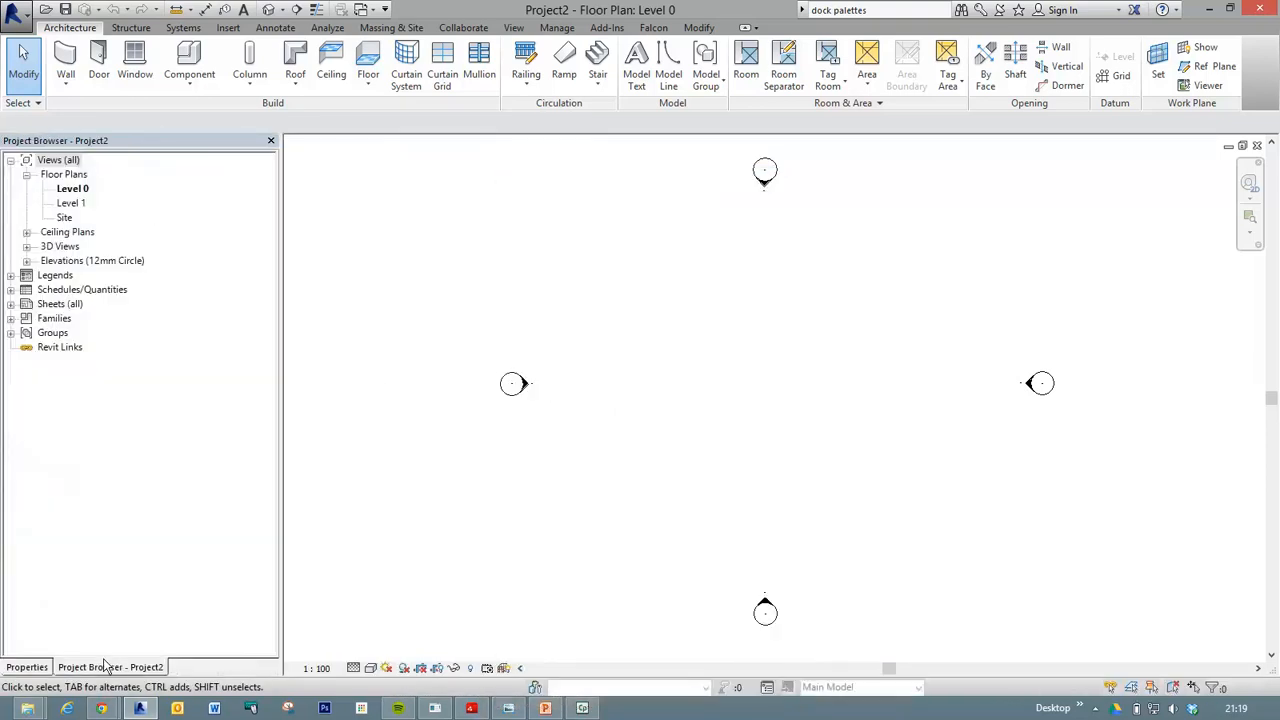
left_click(28, 672)
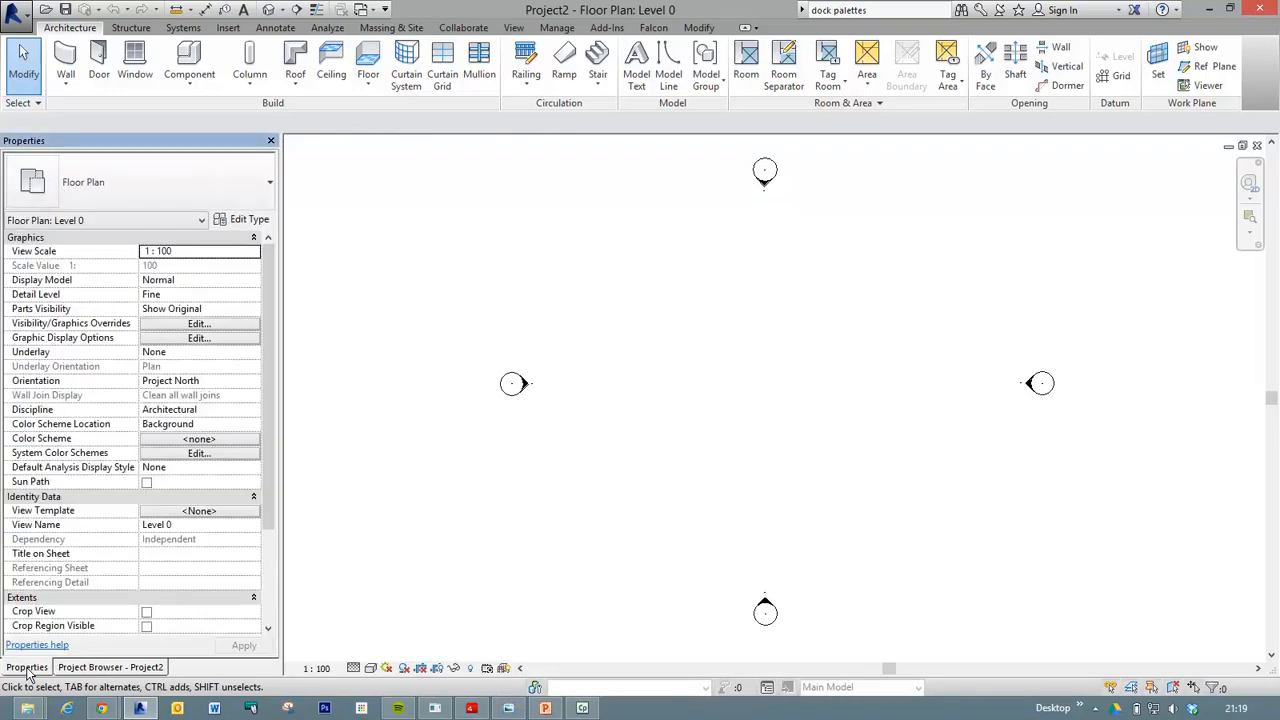
left_click(93, 672)
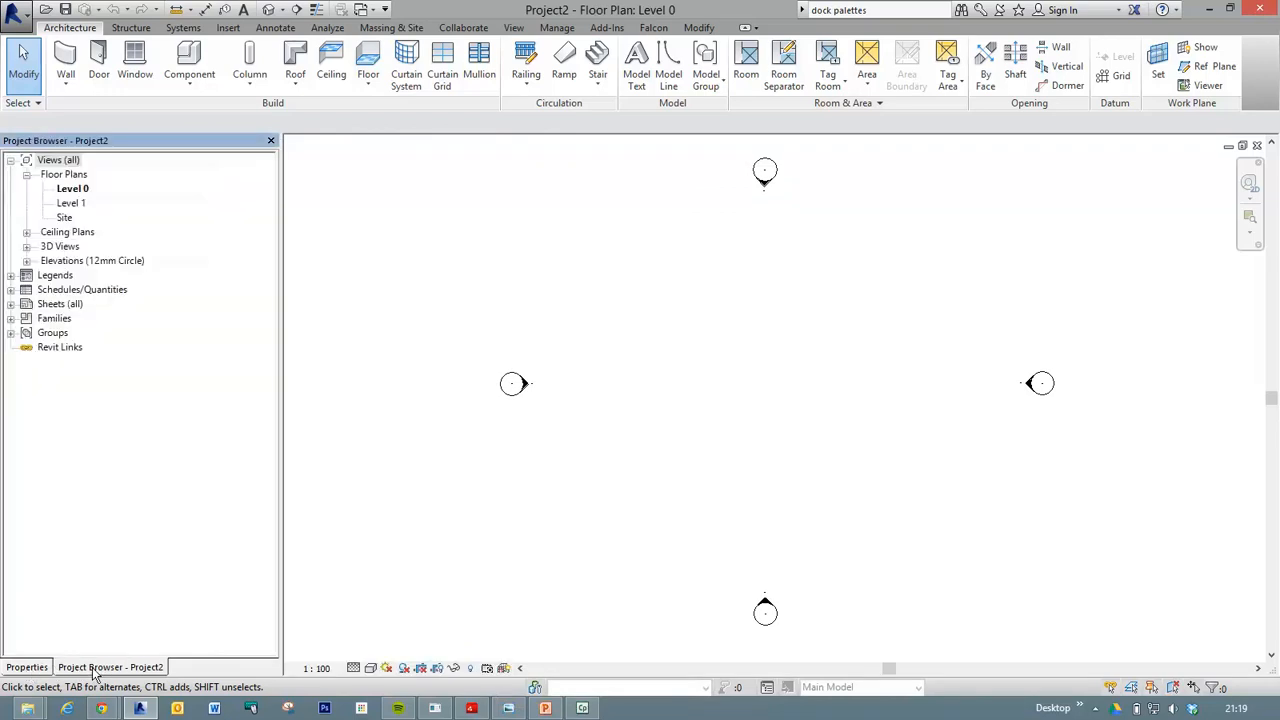
left_click(26, 668)
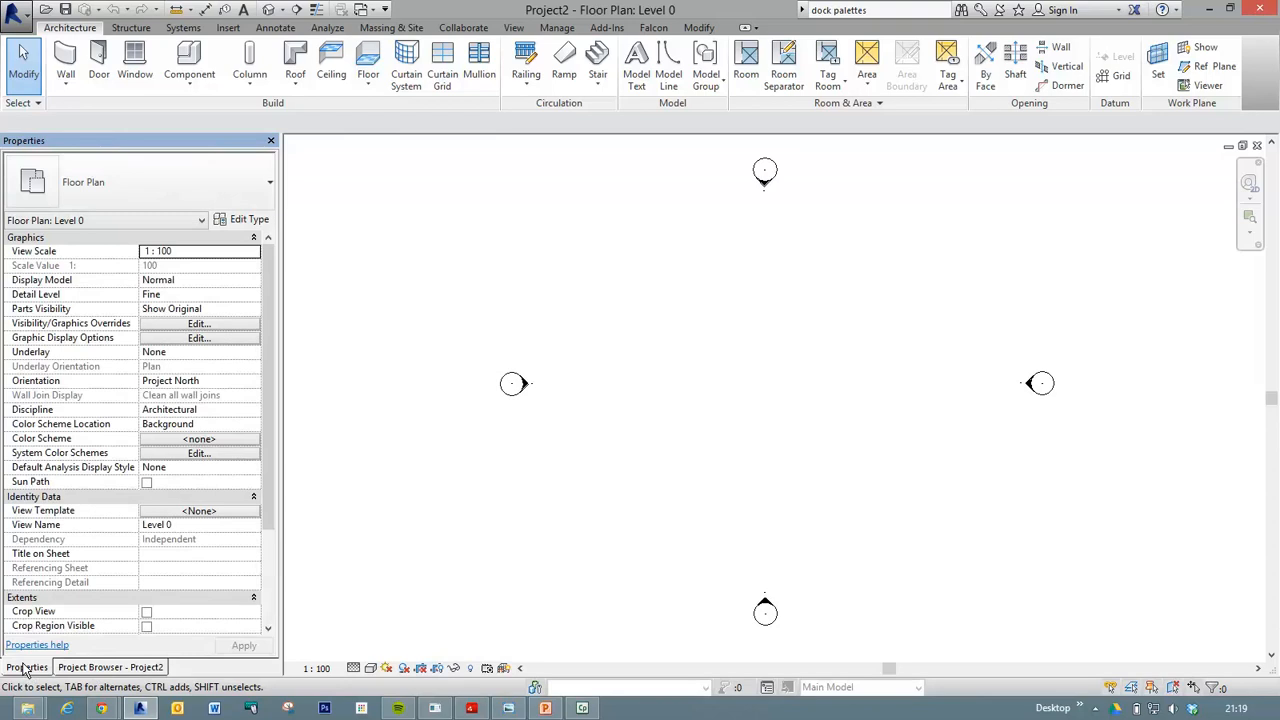
left_click(82, 670)
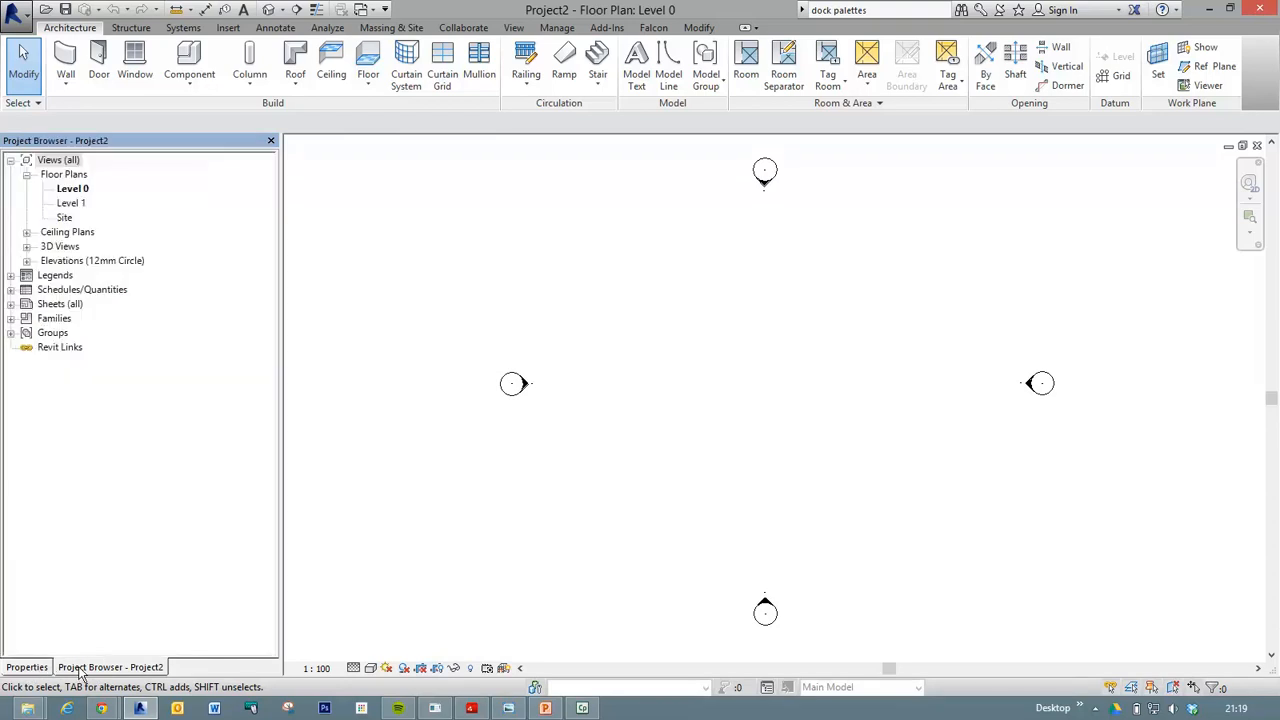
left_click(28, 668)
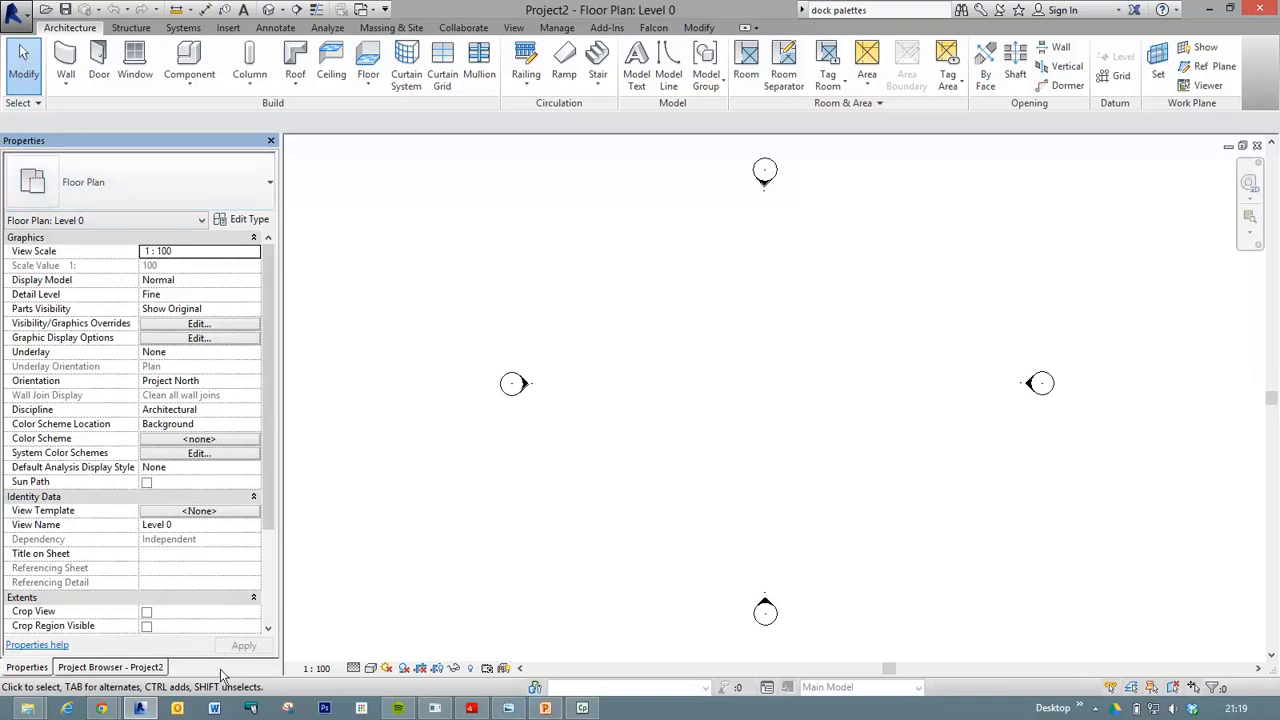
Open the Level 1 floor plan, minimize the Level 0 window, and maximize the Level 1 window.
left_click(124, 667)
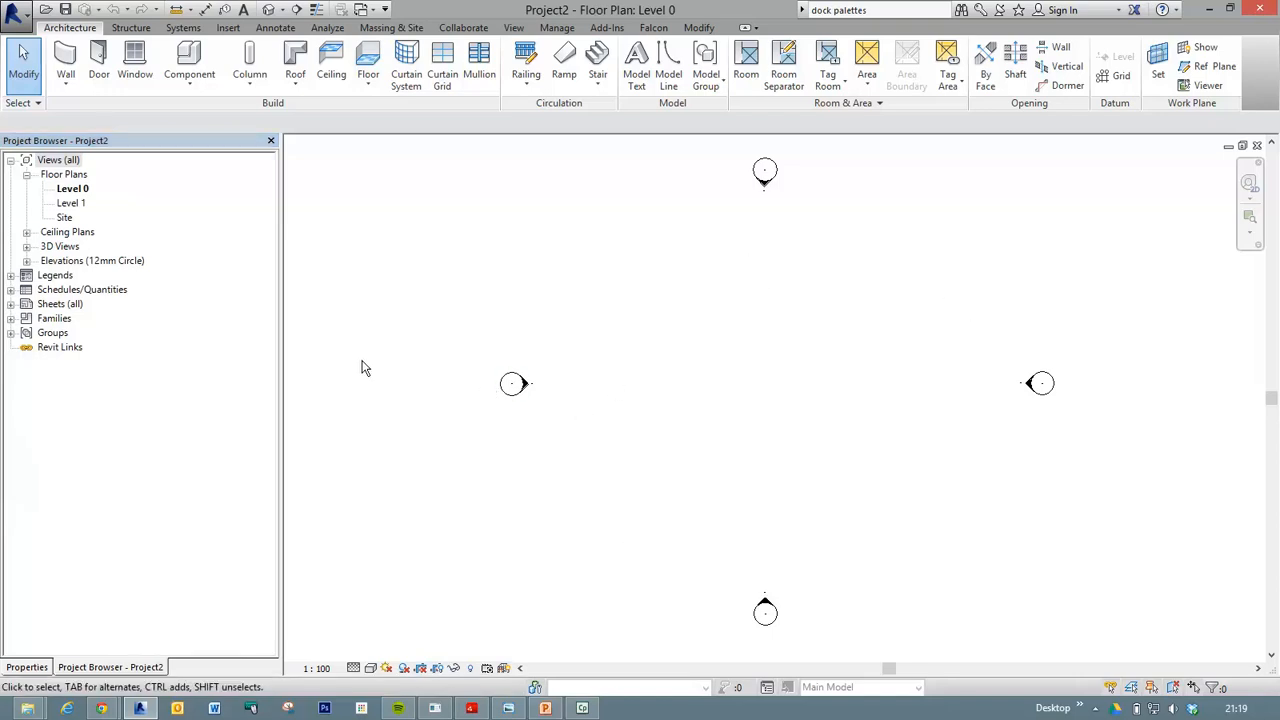
double_click(71, 203)
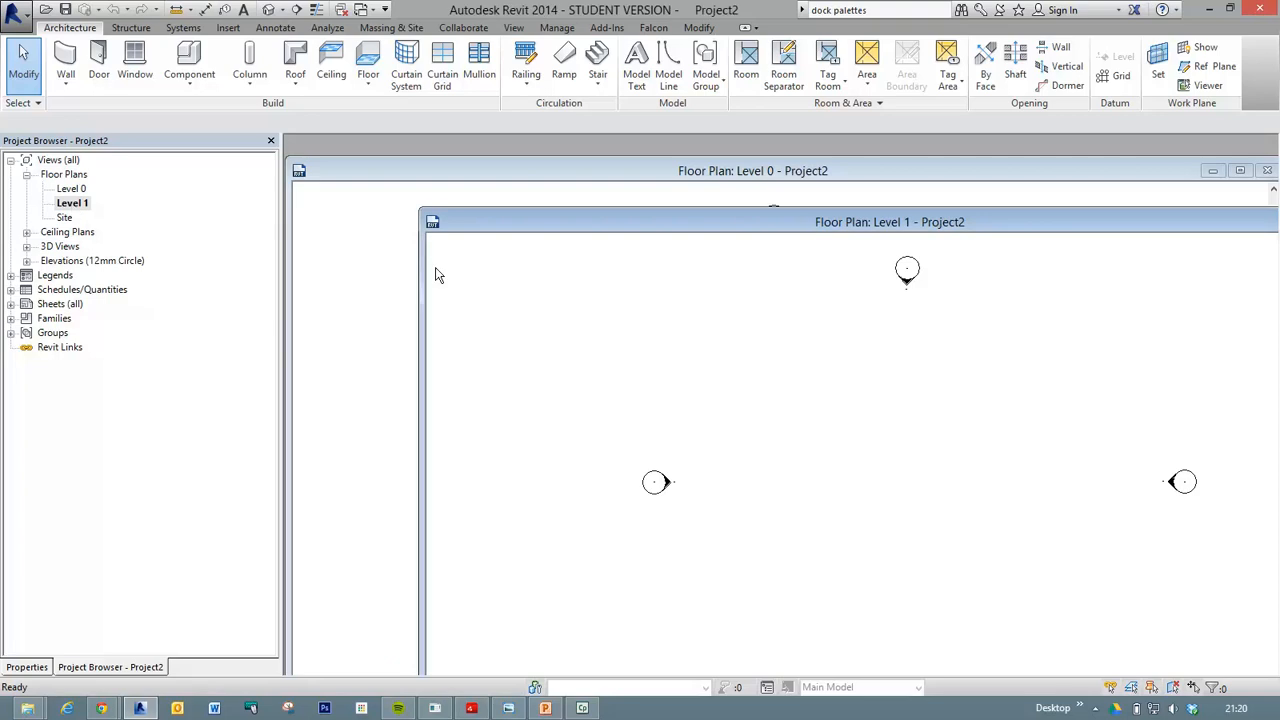
left_click_drag(744, 171, 629, 198)
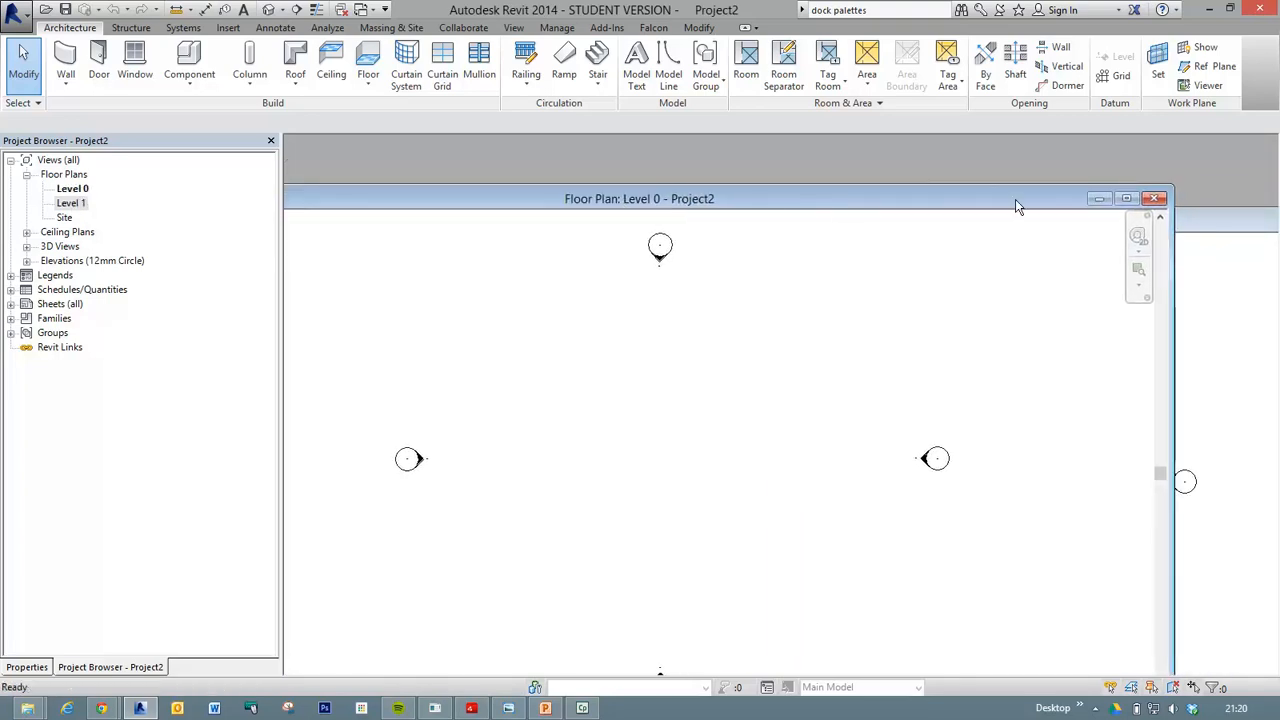
left_click(1097, 198)
double_click(943, 222)
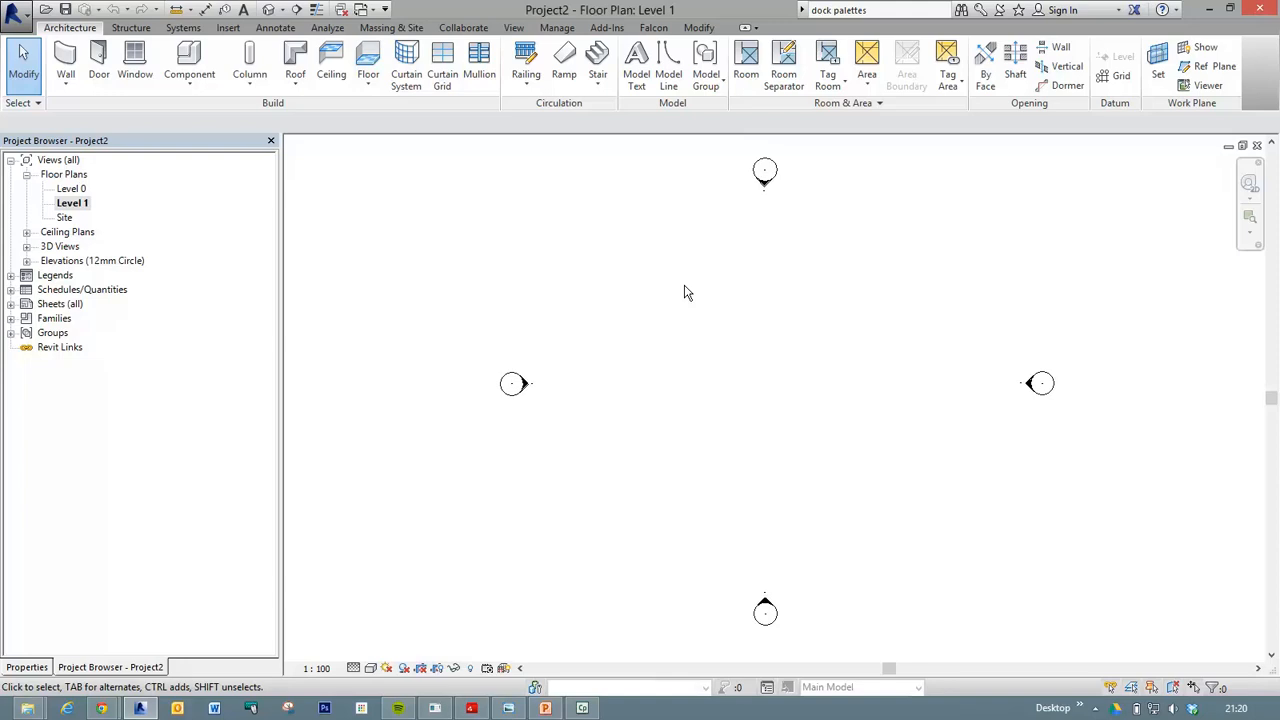
Expand the Elevations group in the Project Browser and open the East elevation.
left_click(27, 261)
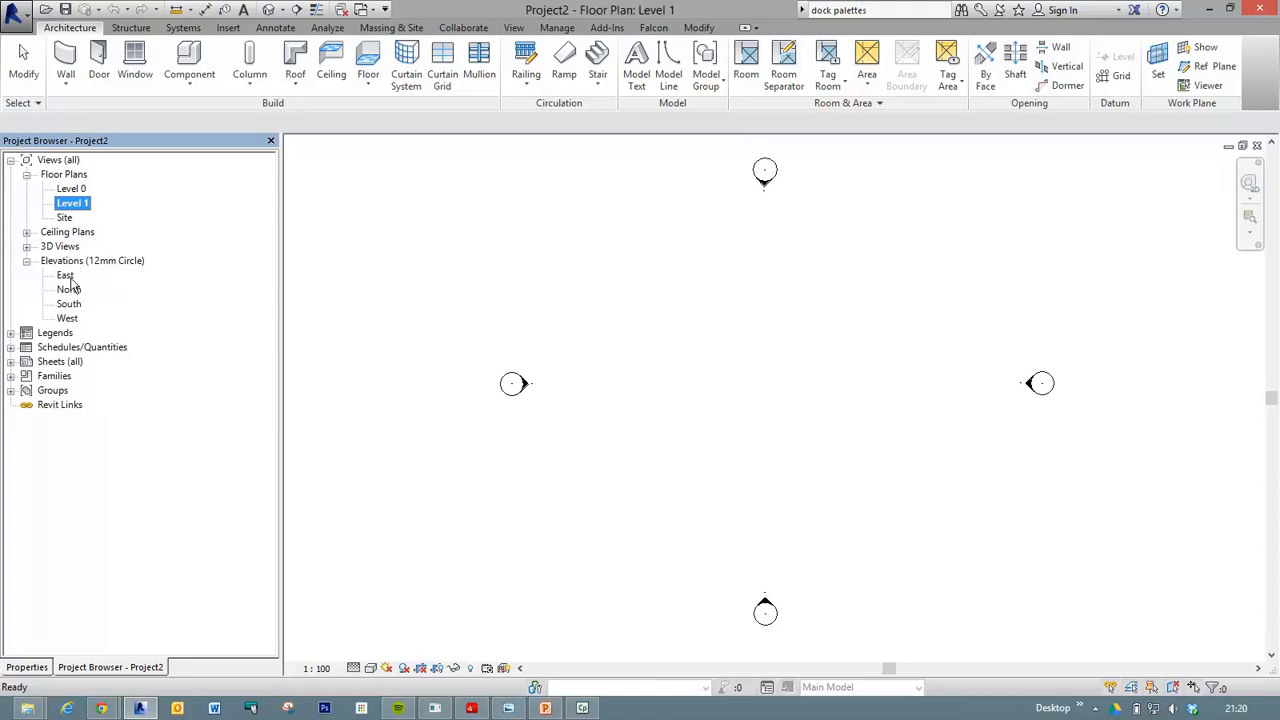
left_click(65, 276)
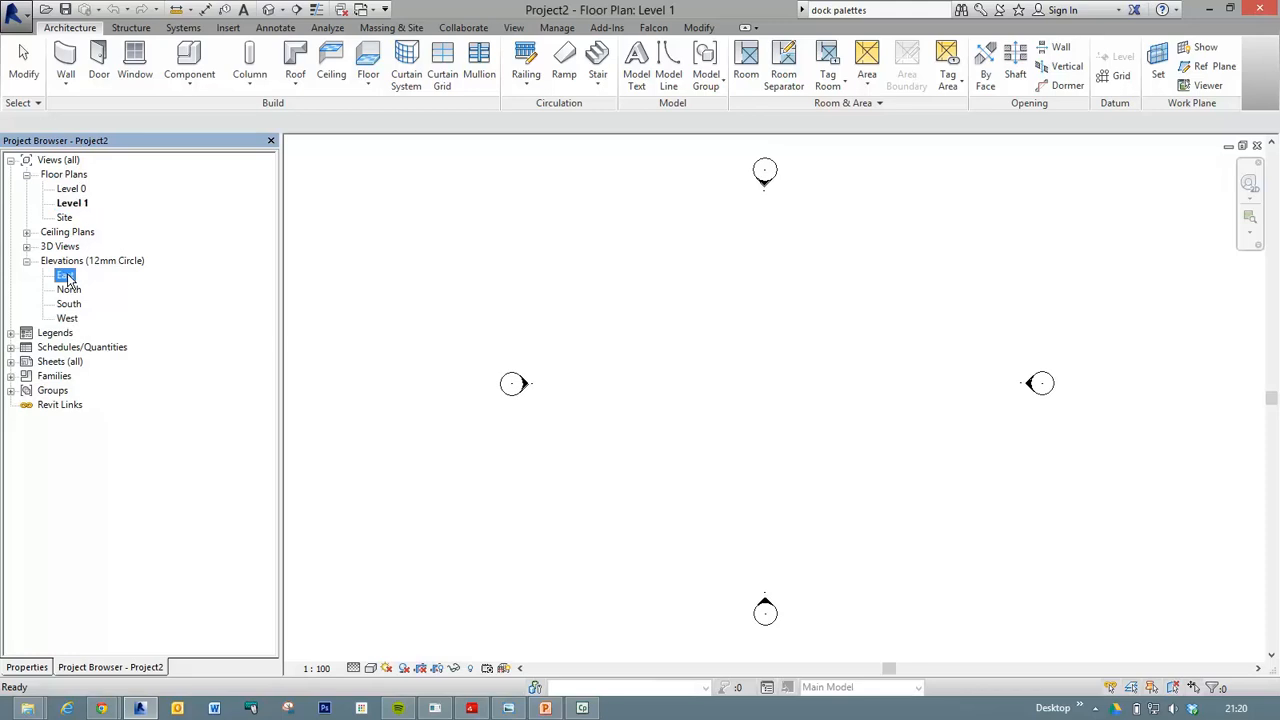
double_click(65, 276)
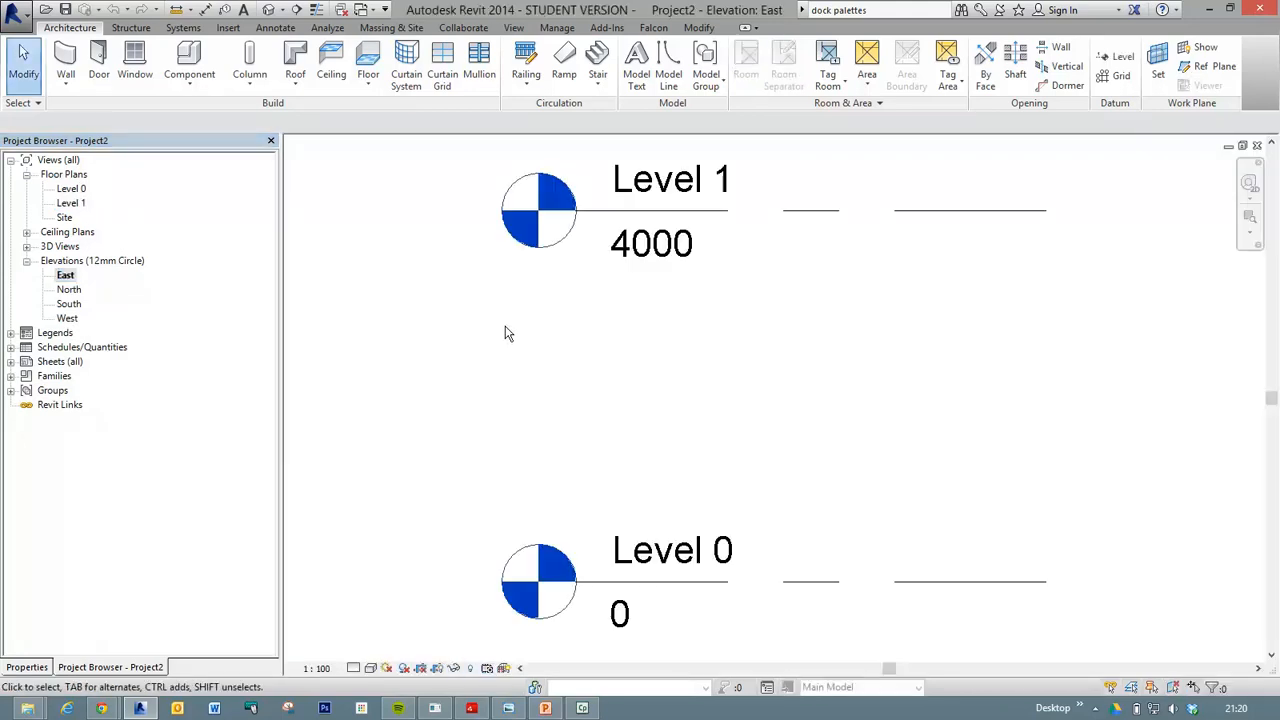
Bring the Level 1 floor plan in front of the East elevation and tile the two view windows.
key("ctrl+Tab")
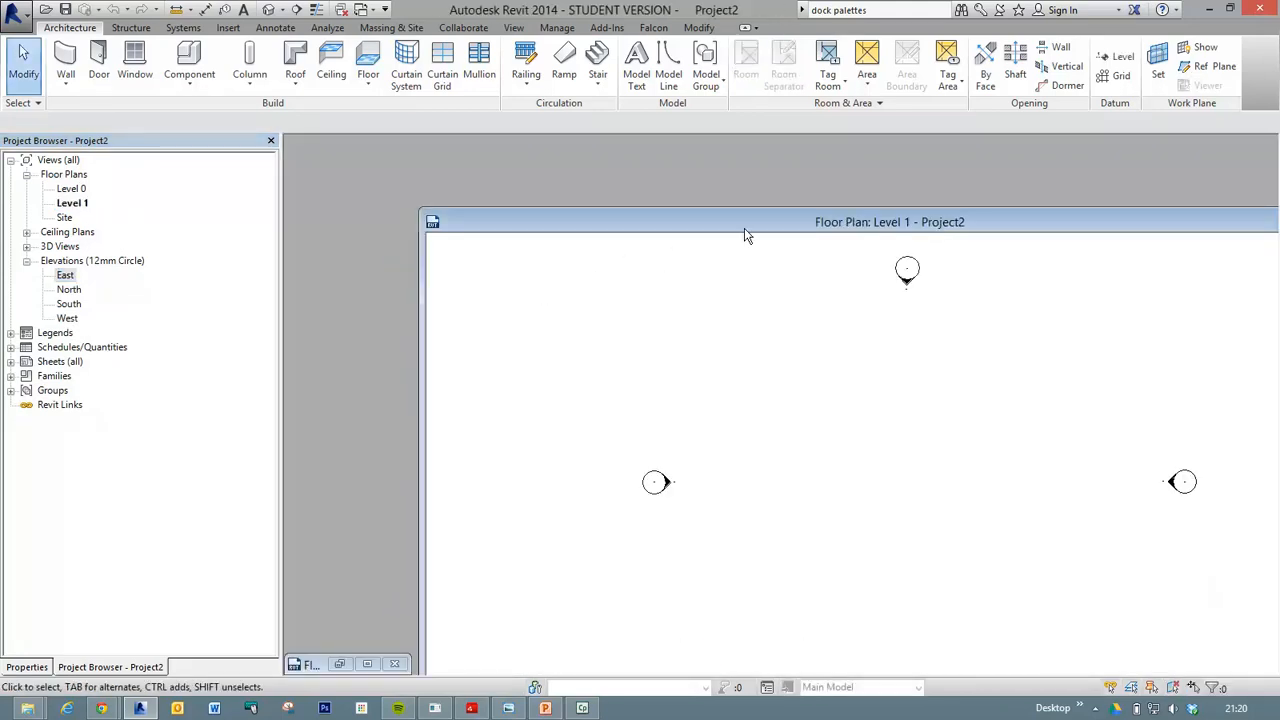
left_click_drag(768, 230, 553, 244)
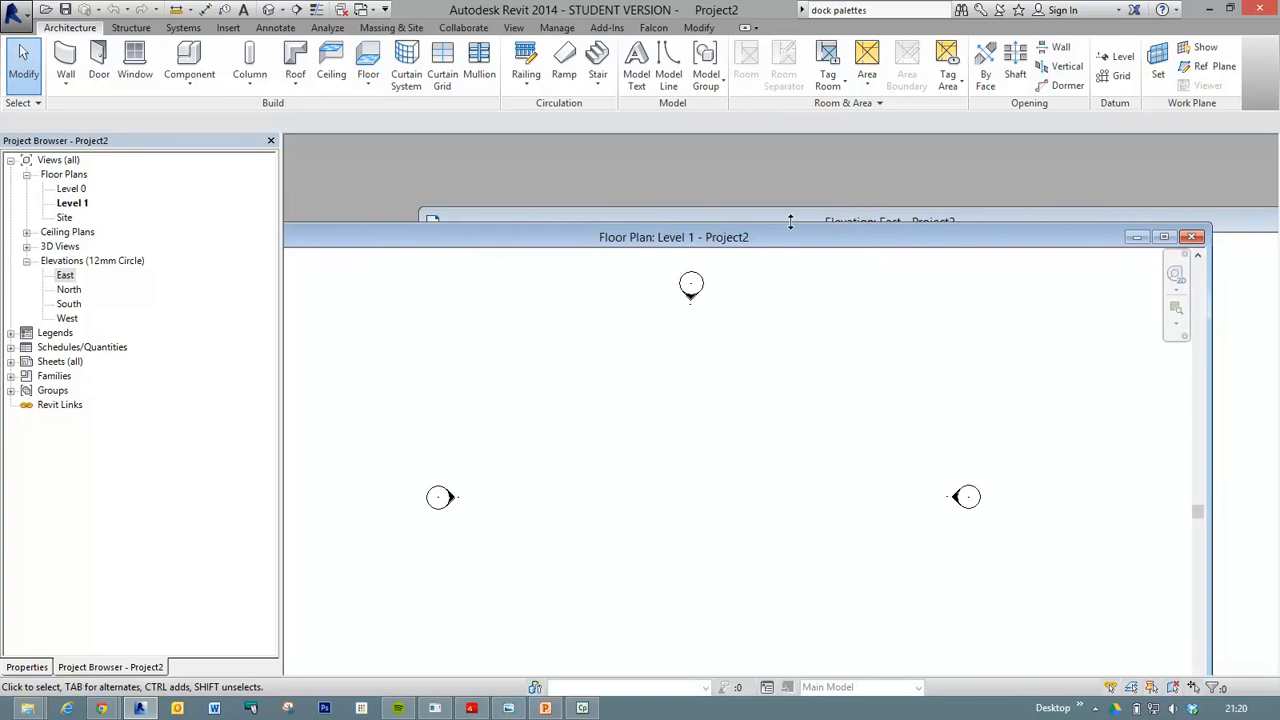
left_click_drag(782, 240, 914, 303)
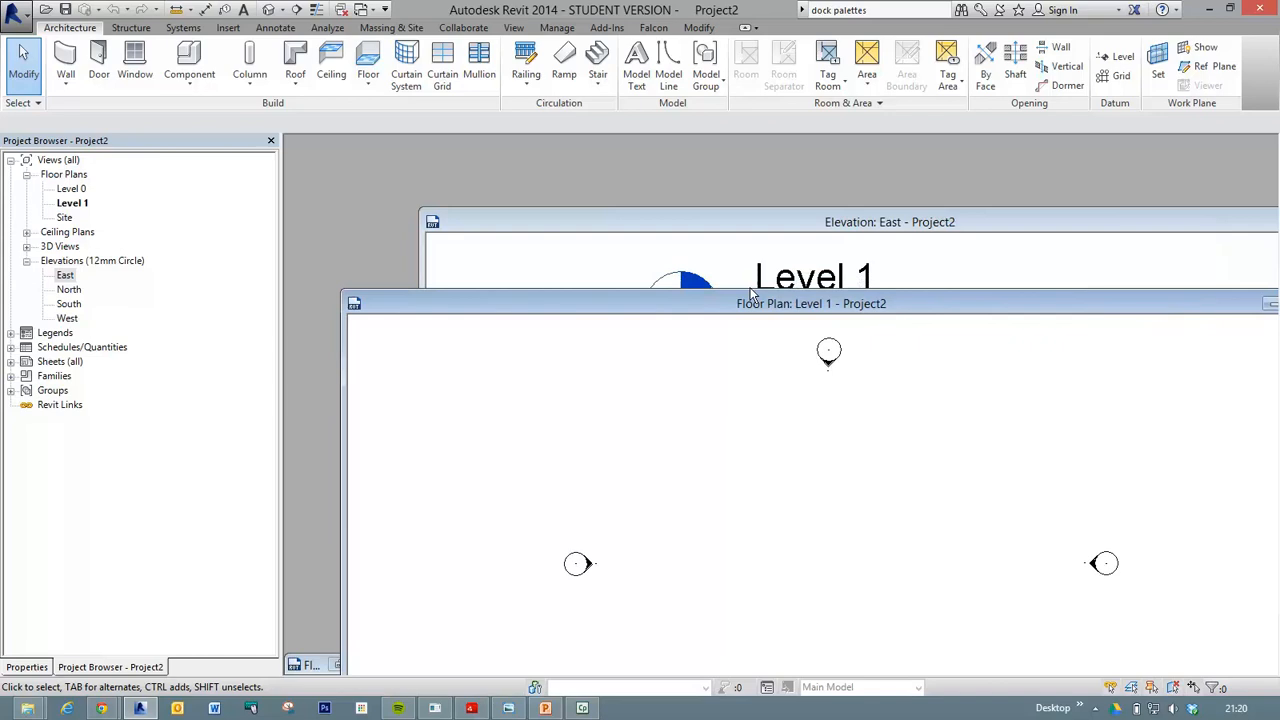
key("w")
key("t")
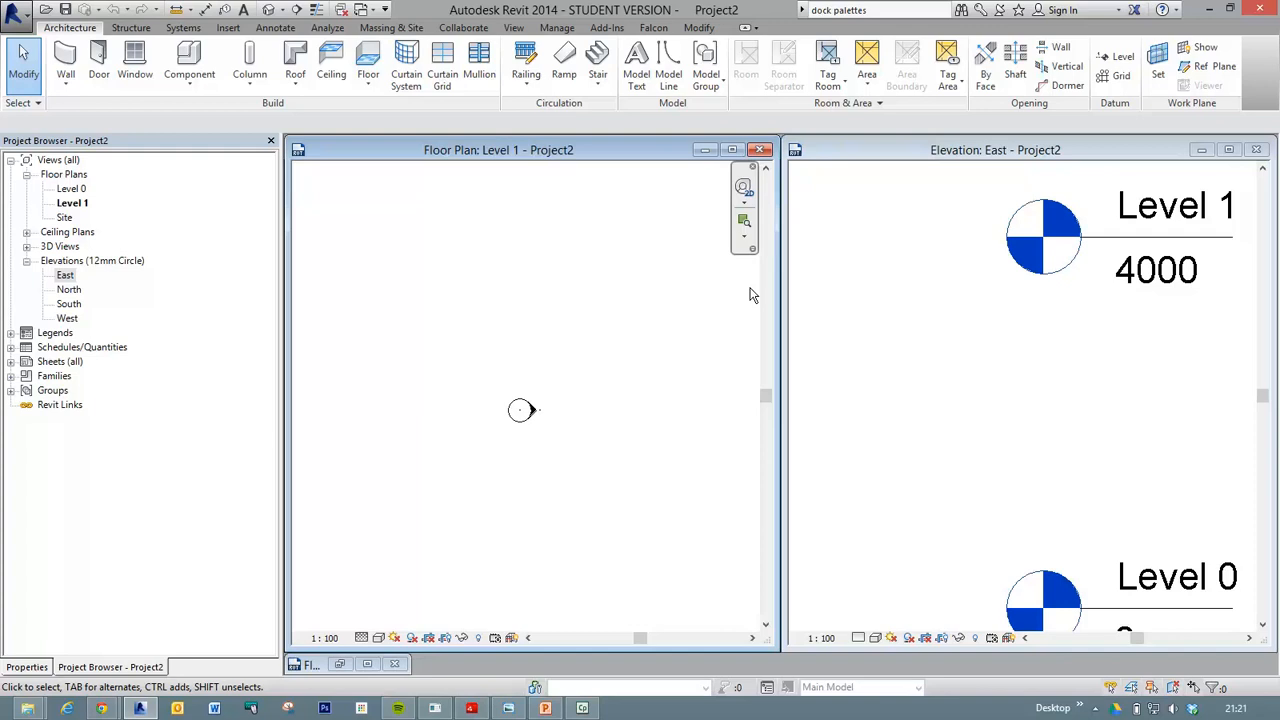
Fit the Level 1 floor plan and East elevation to their windows and zoom both views out.
key("z")
key("e")
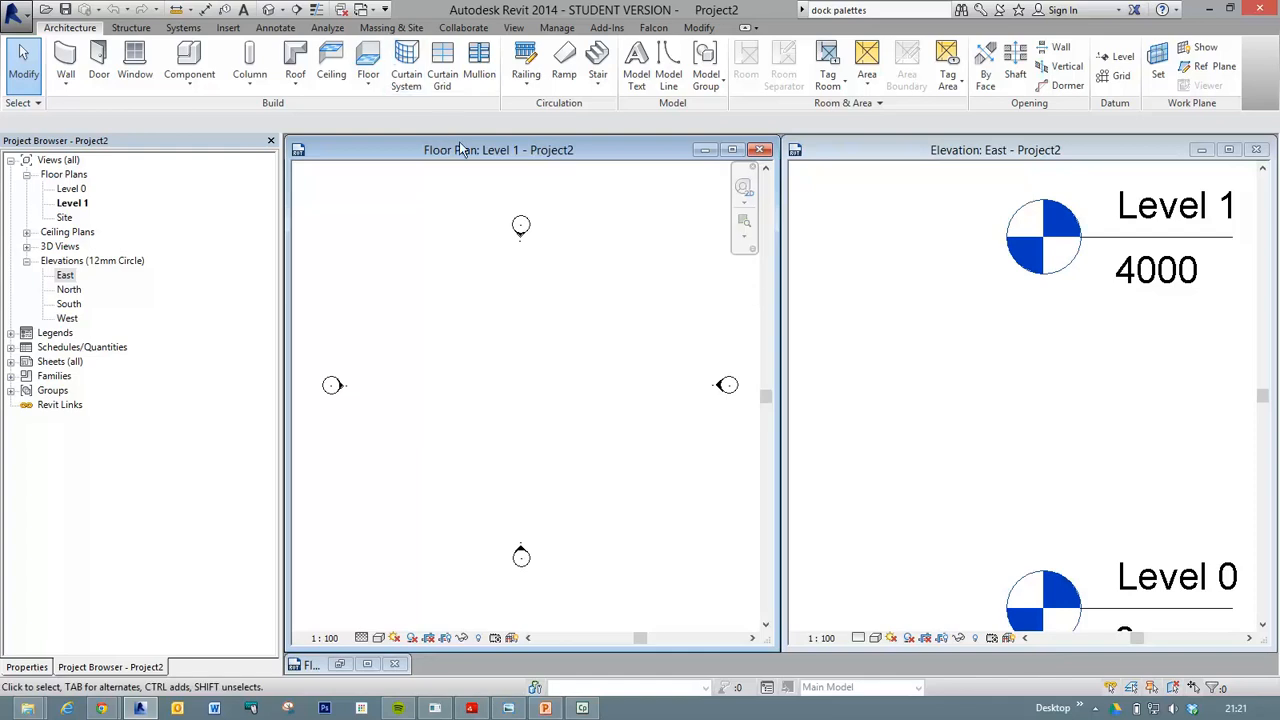
left_click(903, 152)
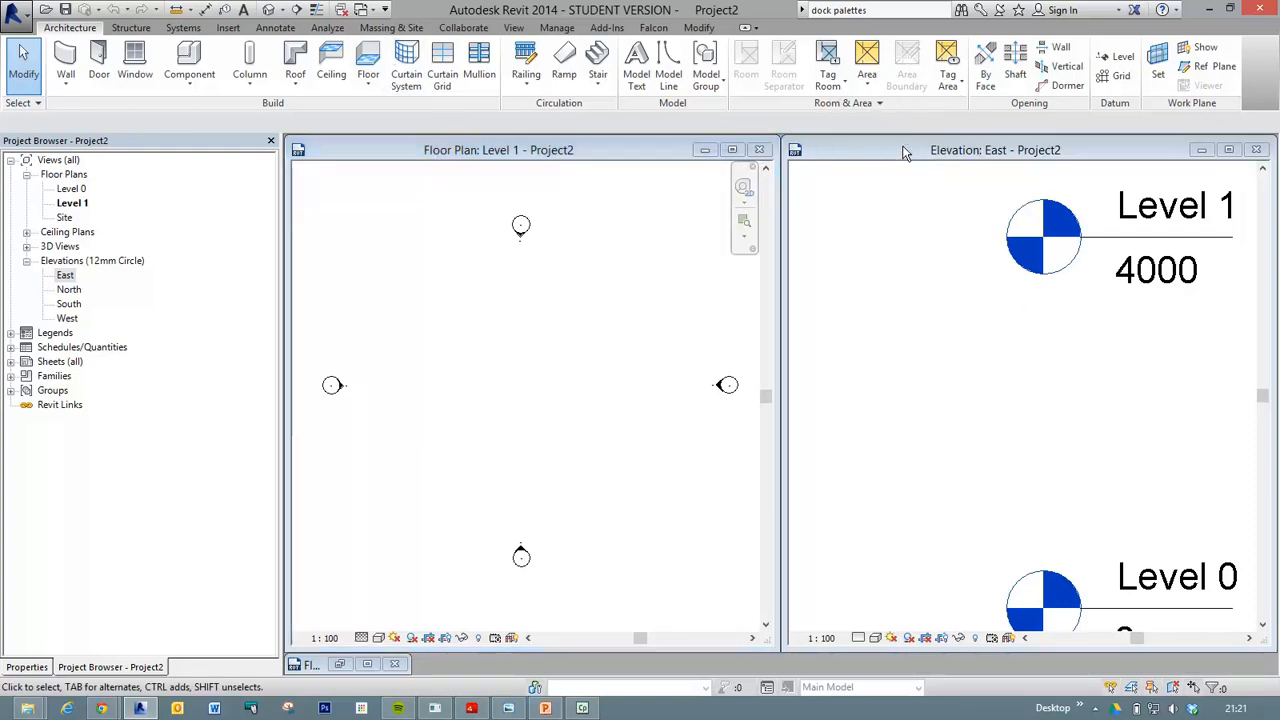
key("z")
key("a")
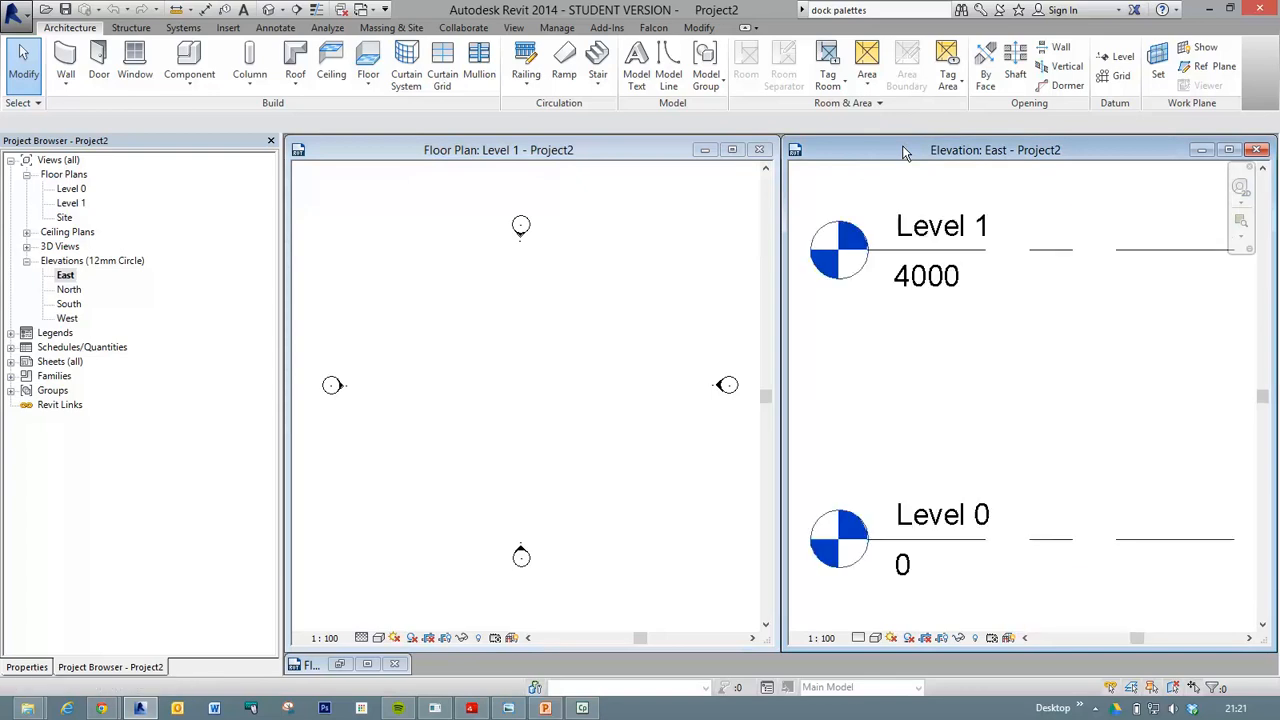
scroll(943, 408, "down", 3)
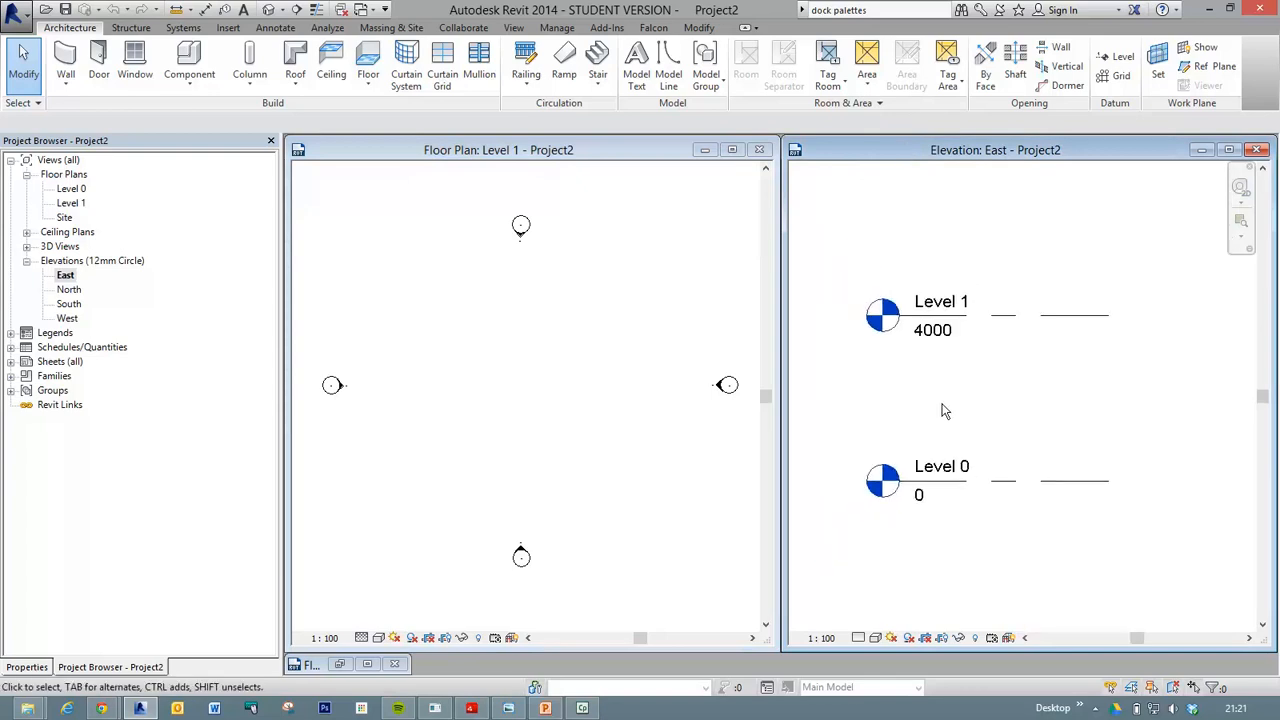
left_click(503, 352)
scroll(500, 356, "down", 5)
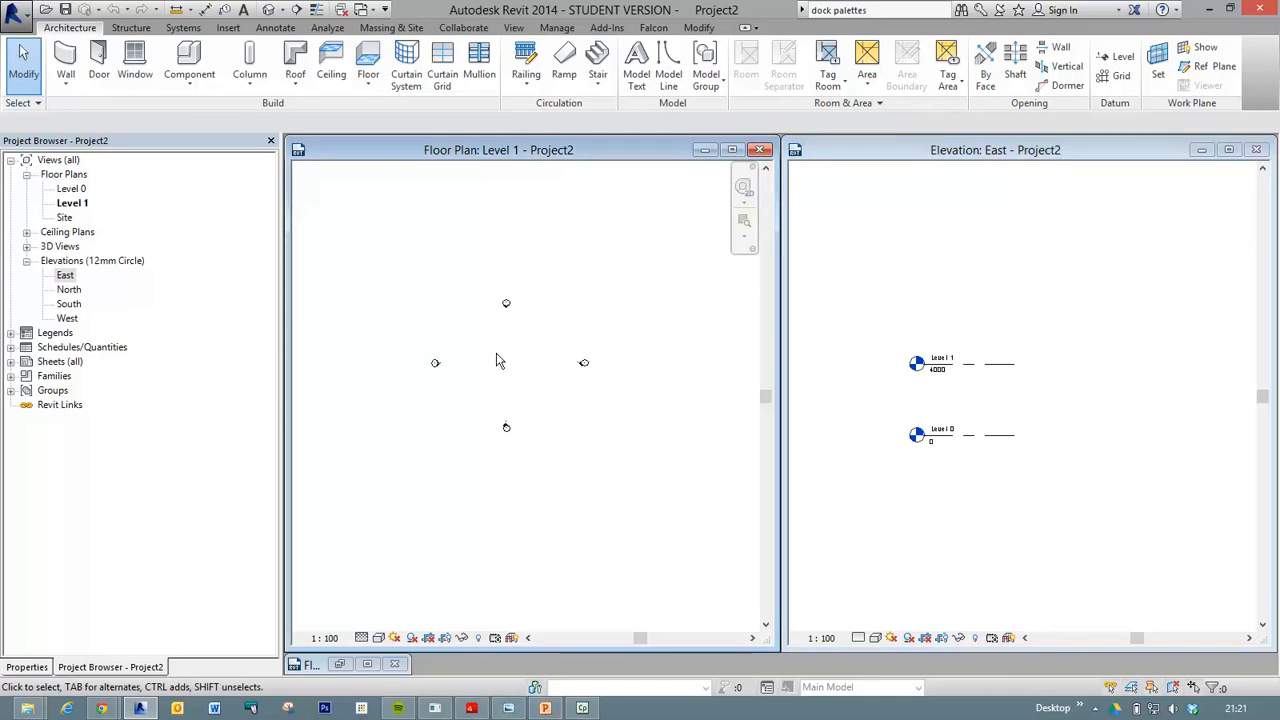
scroll(500, 360, "down", 2)
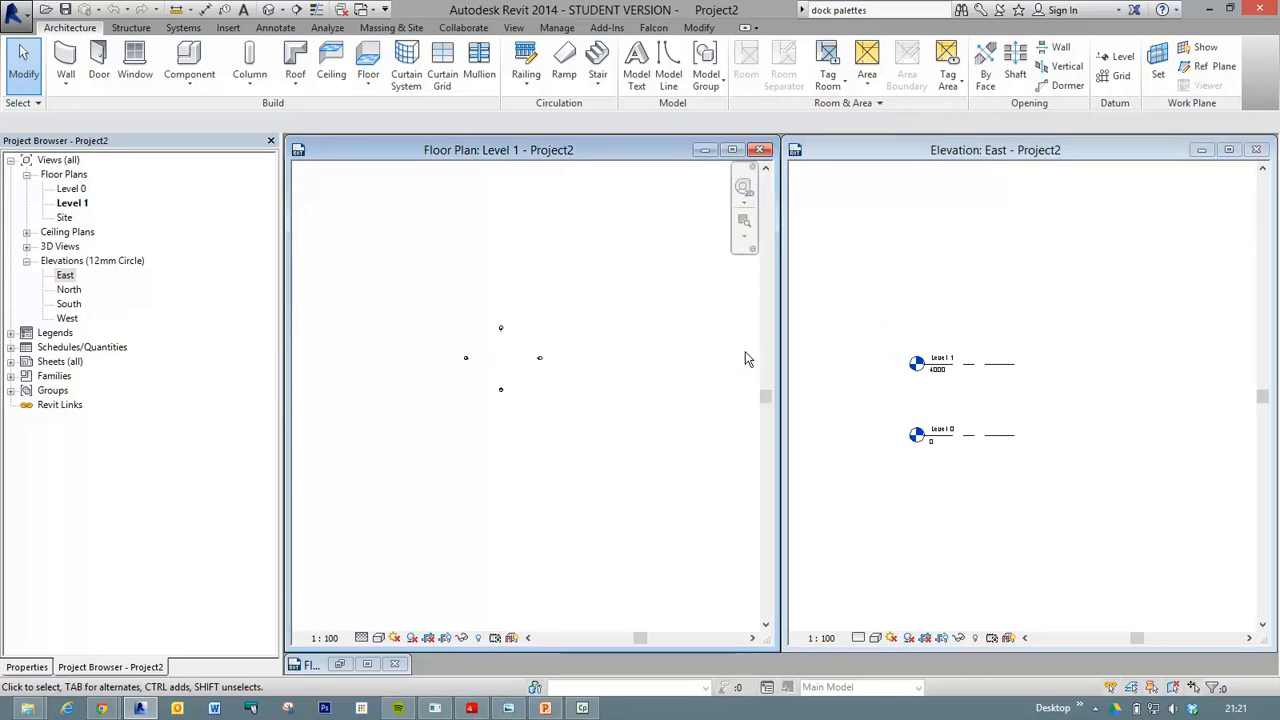
Fit the Level 1 floor plan and East elevation to their windows with Zoom All to Fit and display the Modify tools.
key("z")
key("a")
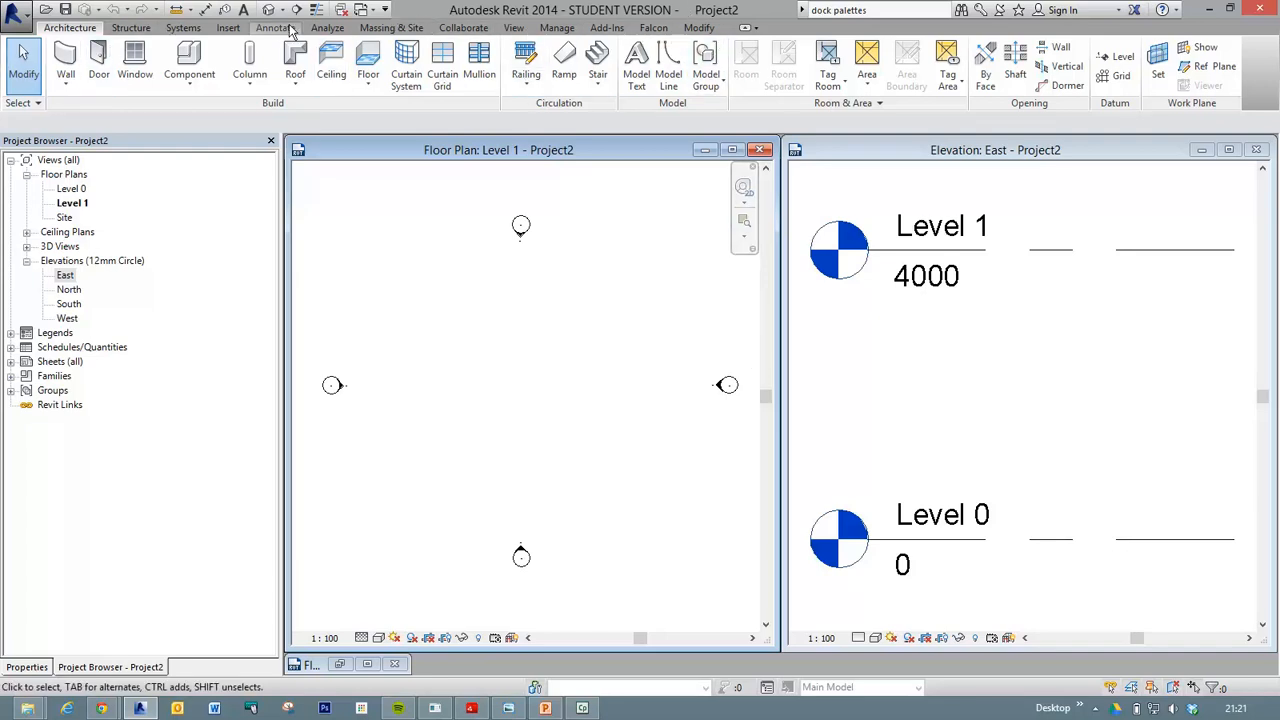
left_click(703, 29)
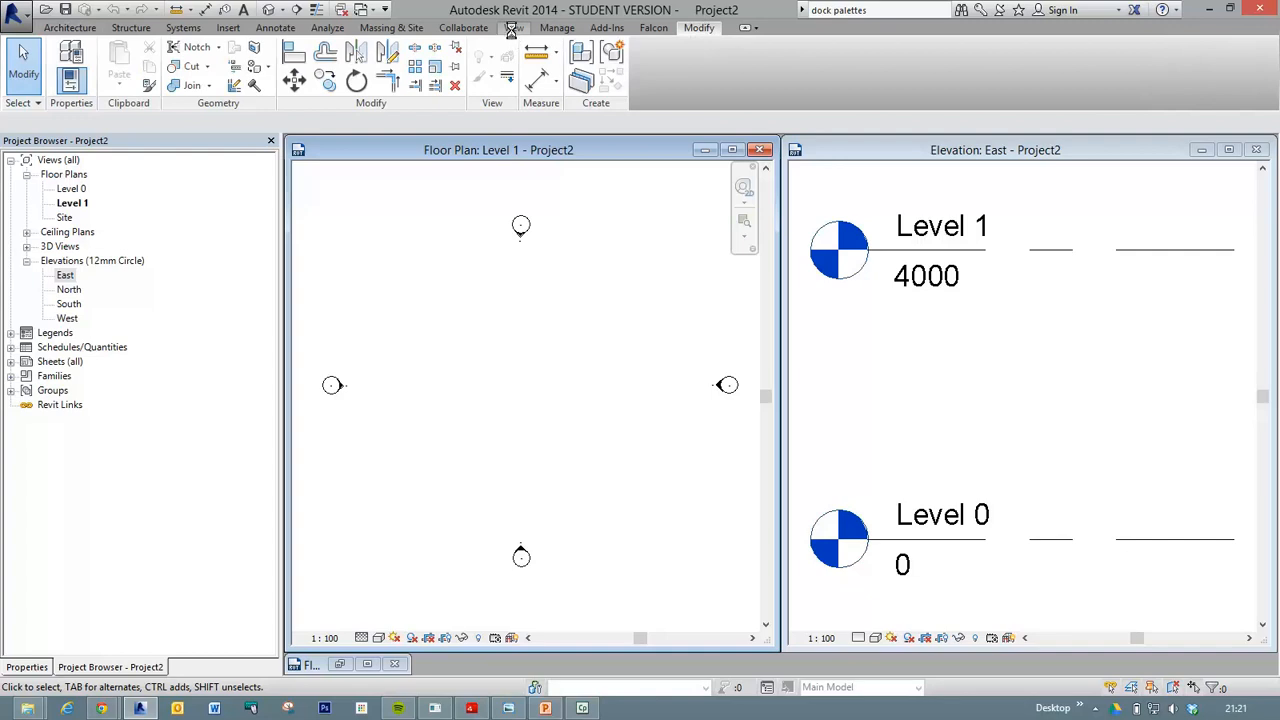
Open the Keyboard Shortcuts settings from the user interface options and shift the dialog slightly aside.
left_click(513, 30)
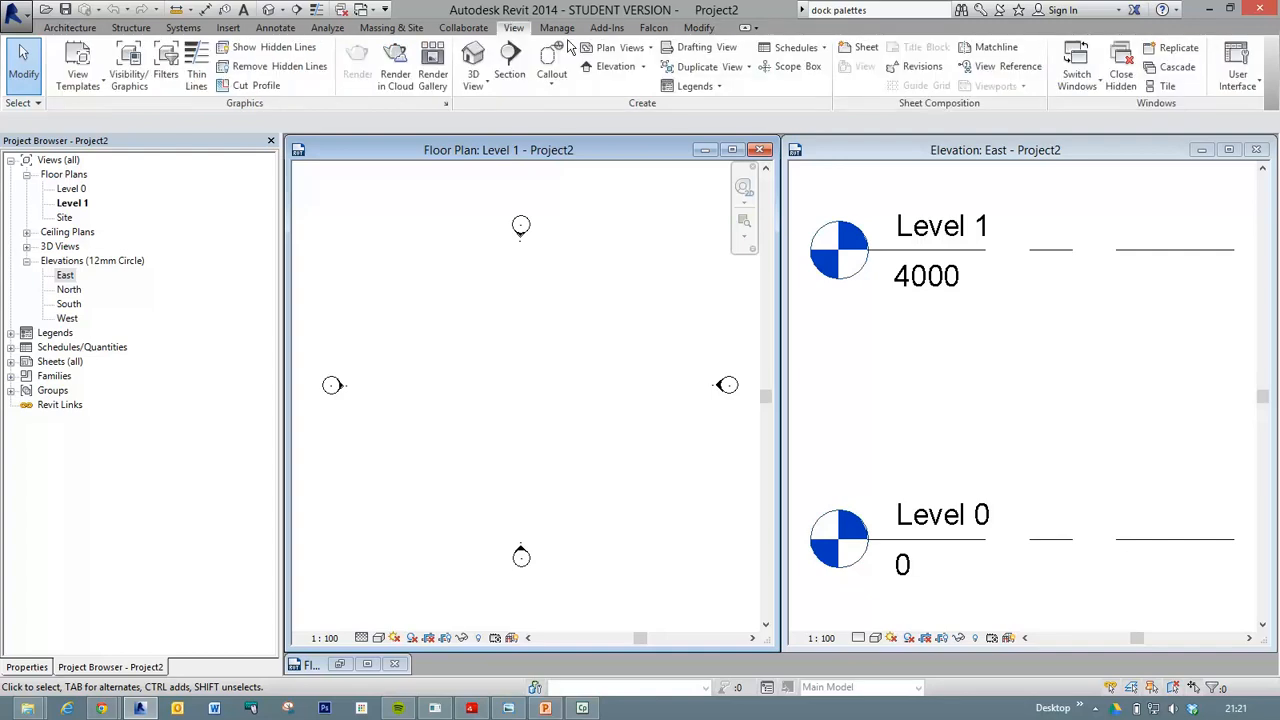
left_click(1258, 86)
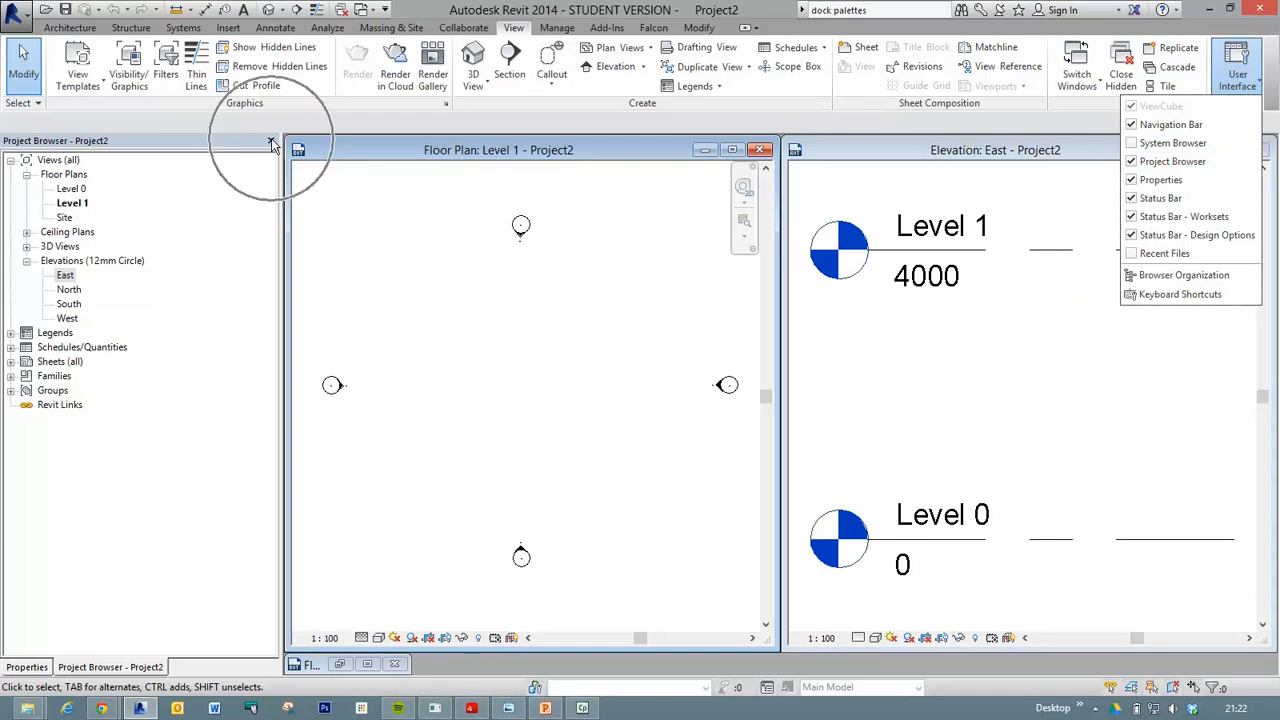
left_click(1177, 295)
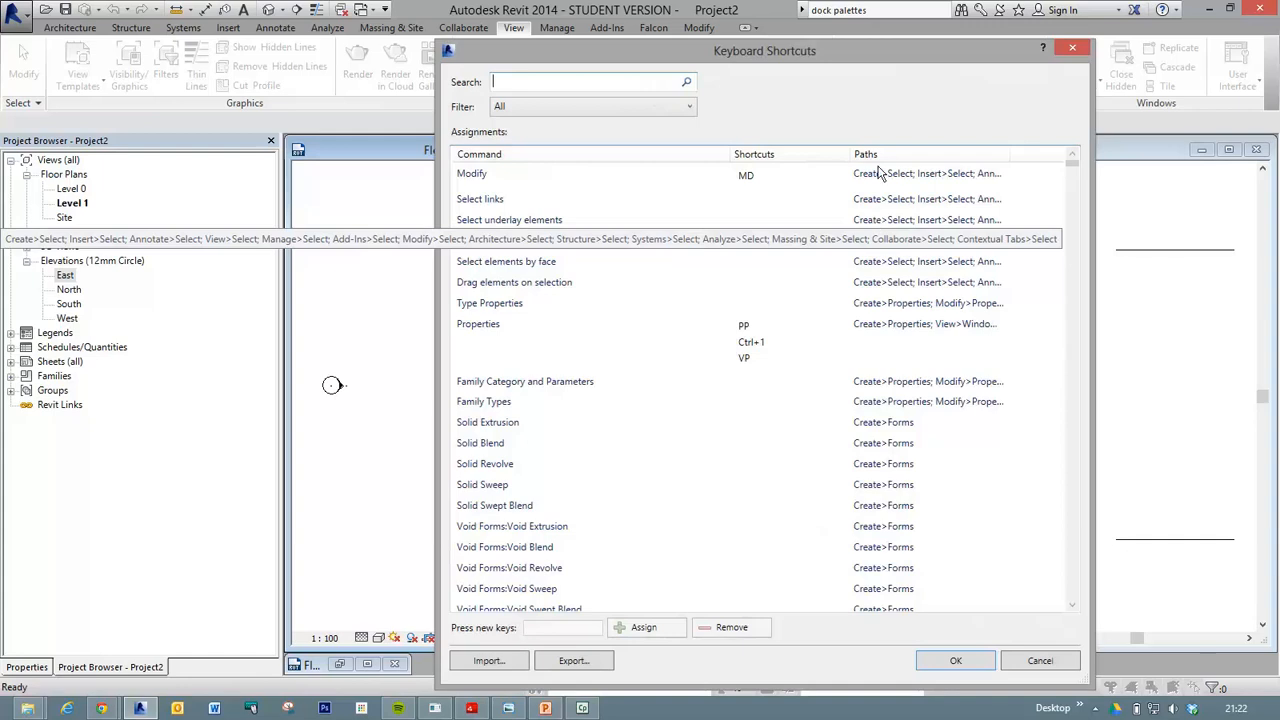
left_click_drag(873, 46, 783, 45)
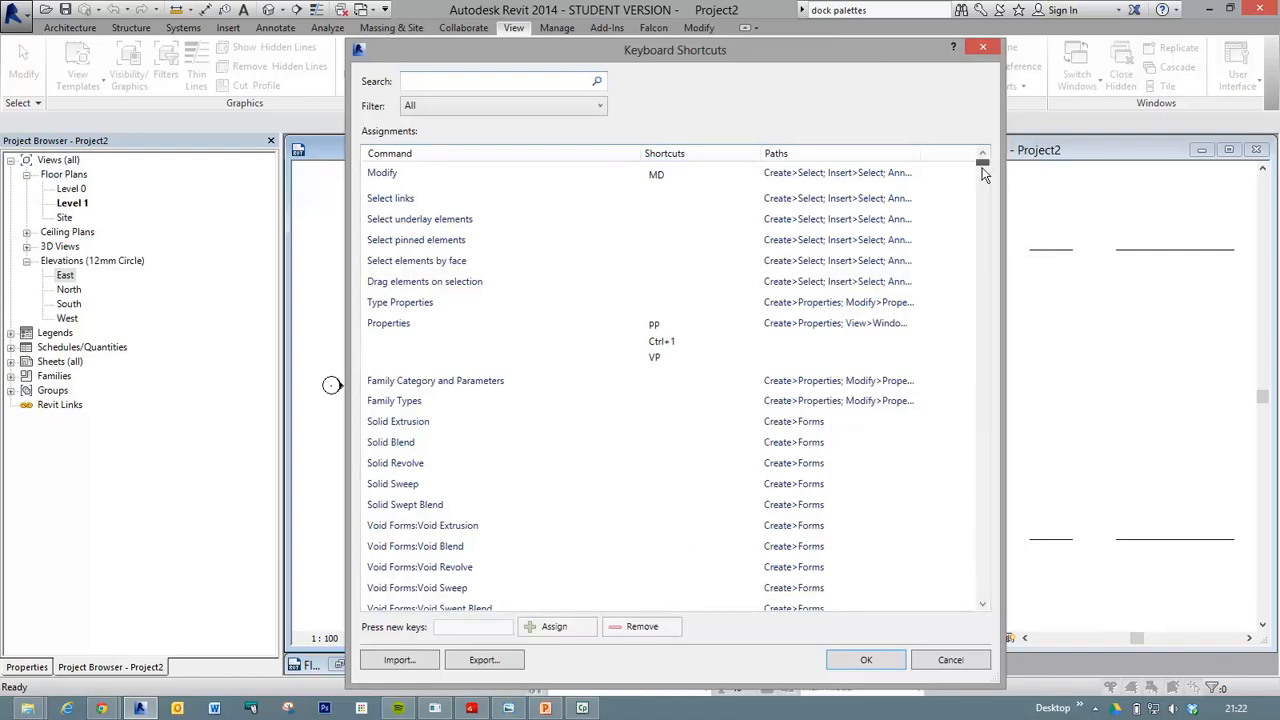
Look through the list of commands, their assigned shortcuts and their paths.
scroll(983, 220, "down", 20)
scroll(976, 295, "down", 10)
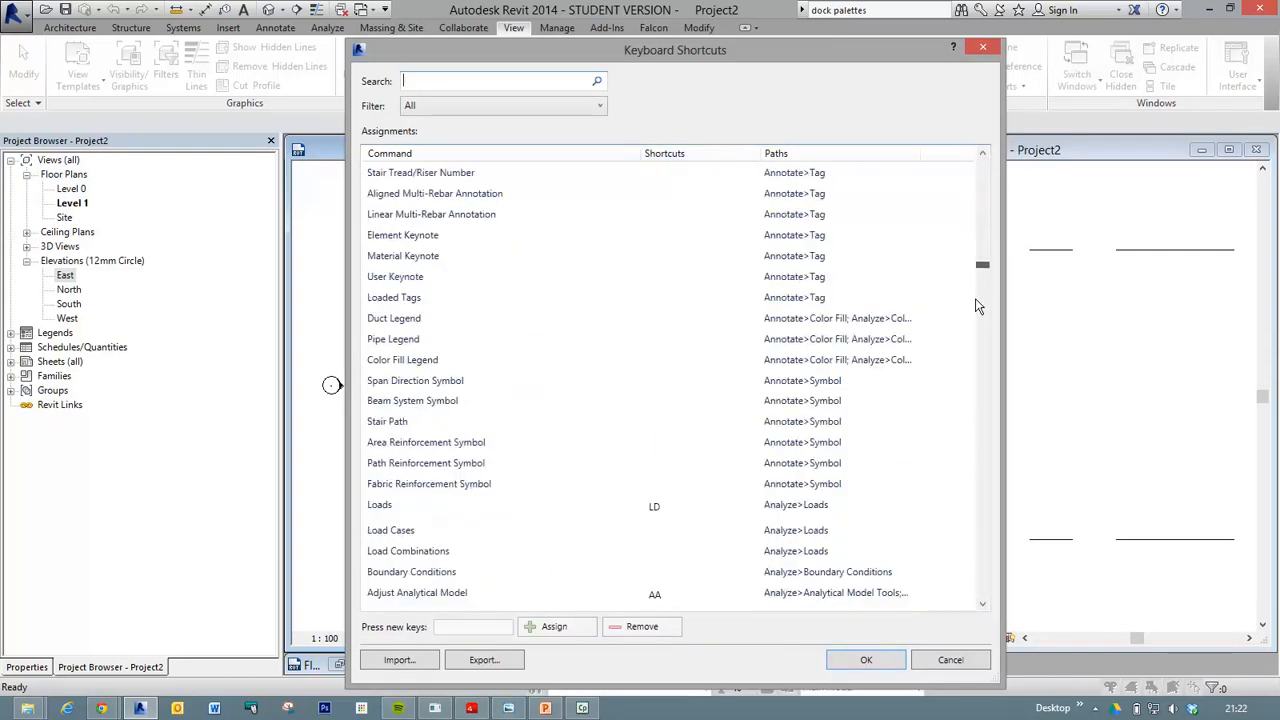
scroll(650, 475, "down", 15)
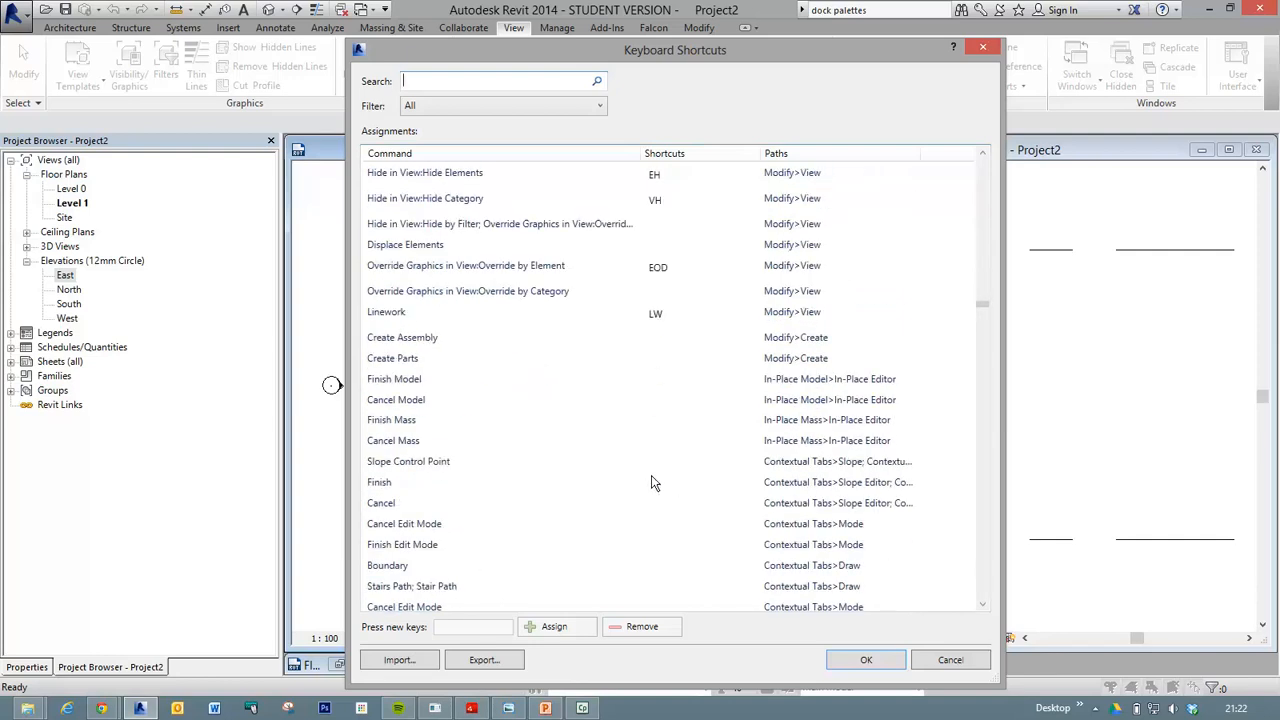
scroll(648, 463, "down", 4)
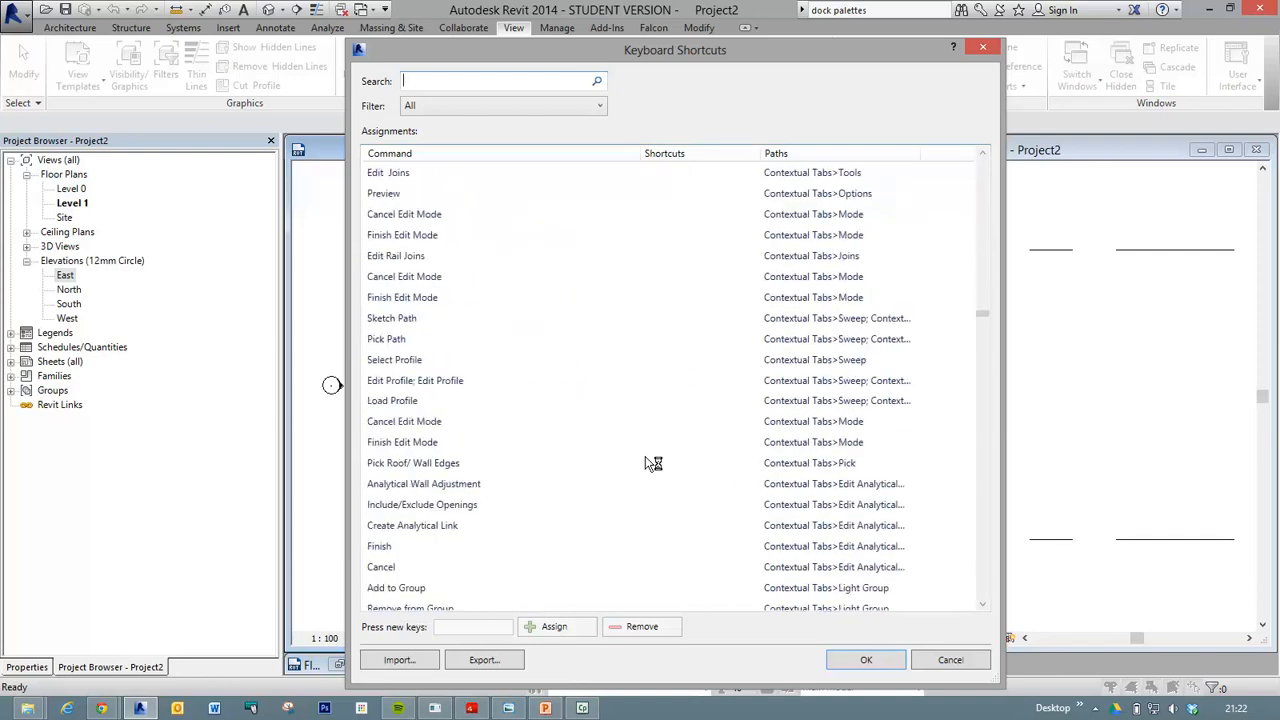
scroll(653, 463, "down", 4)
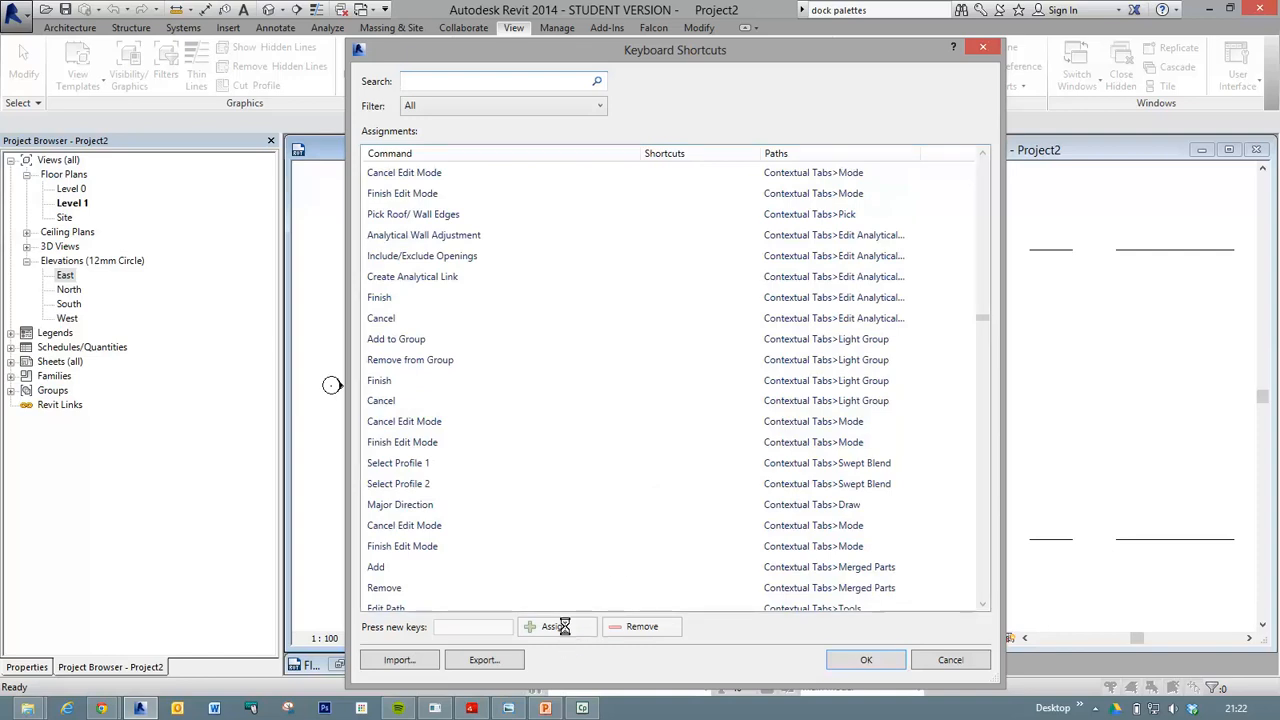
key("ctrl")
key("ctrl")
key("ctrl")
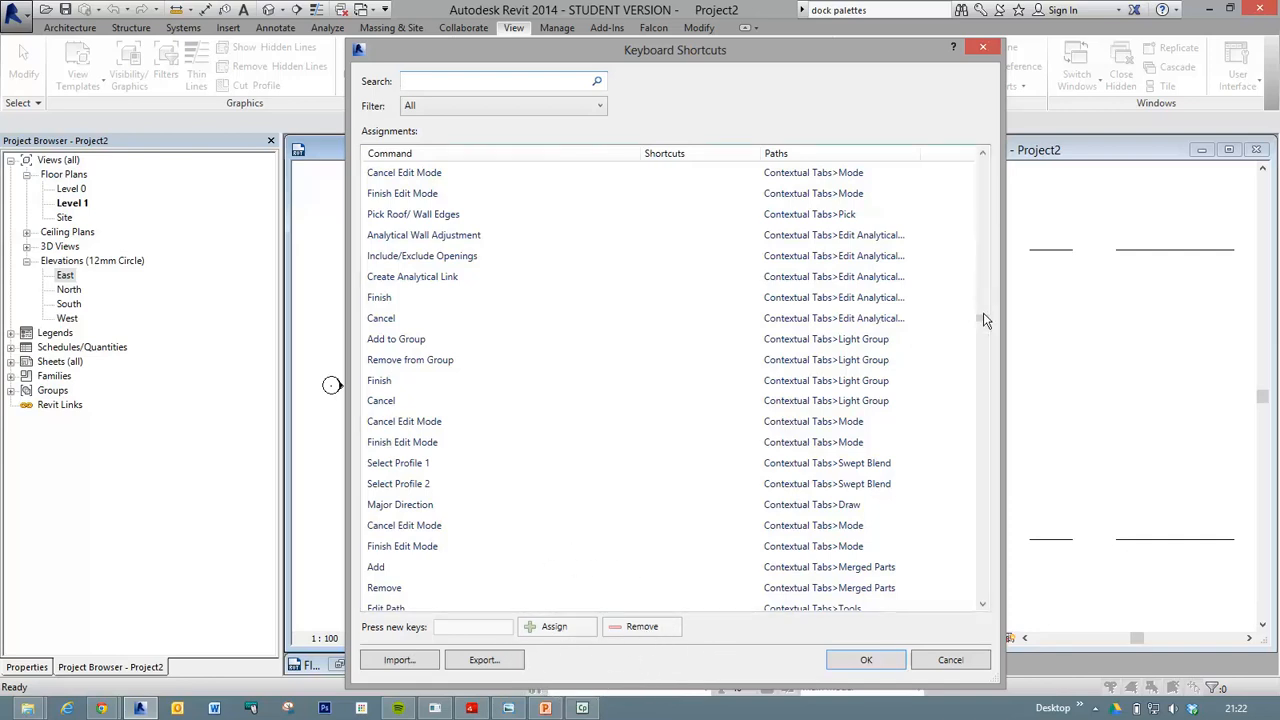
left_click_drag(983, 318, 973, 199)
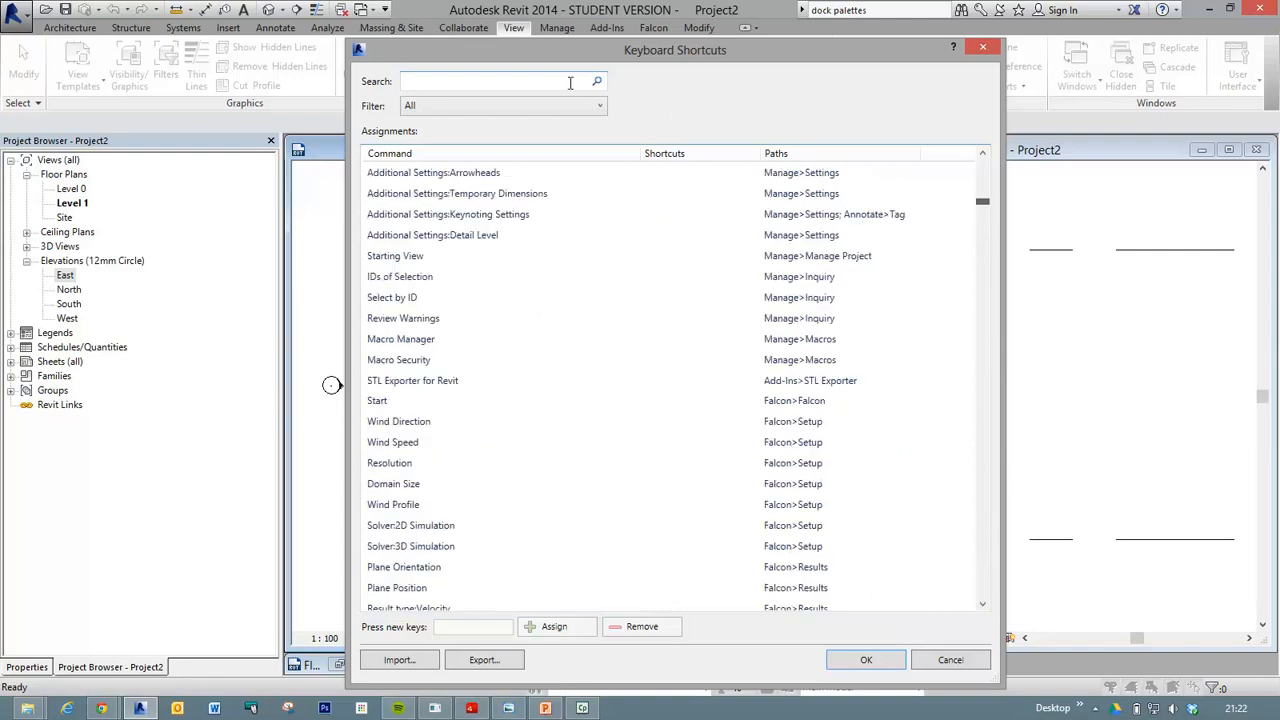
left_click(538, 80)
type("zoom")
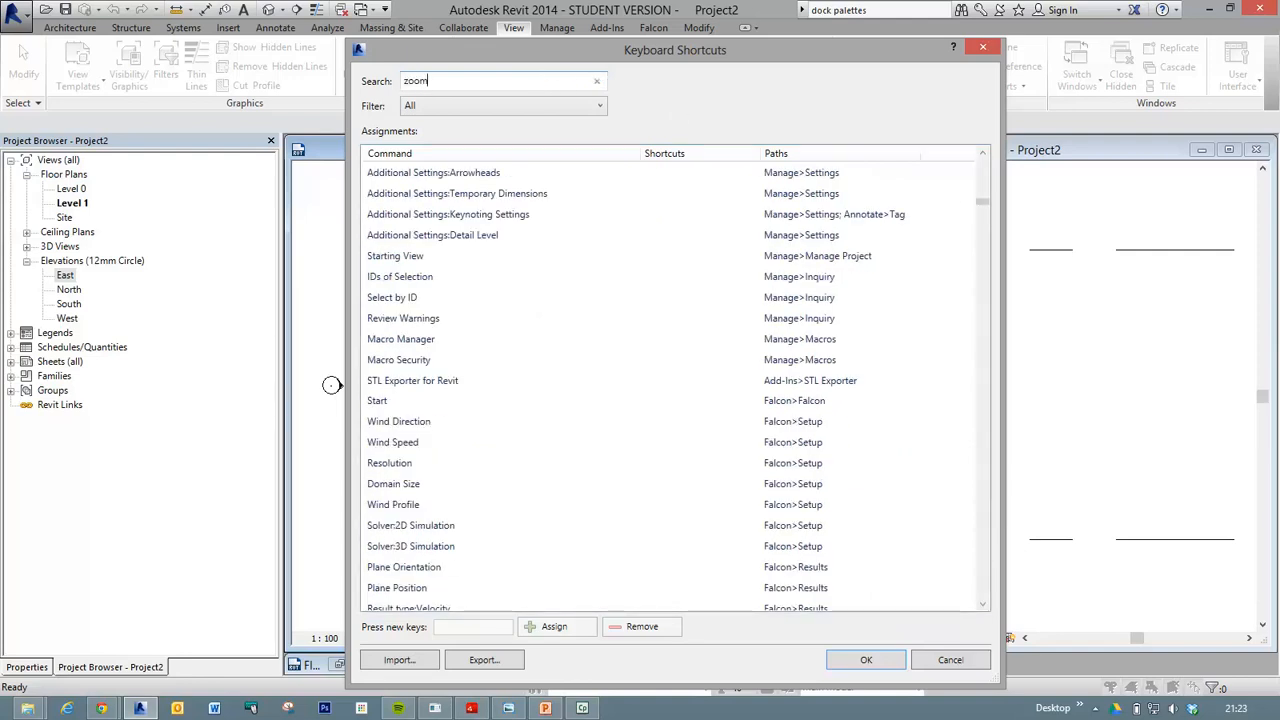
key("Return")
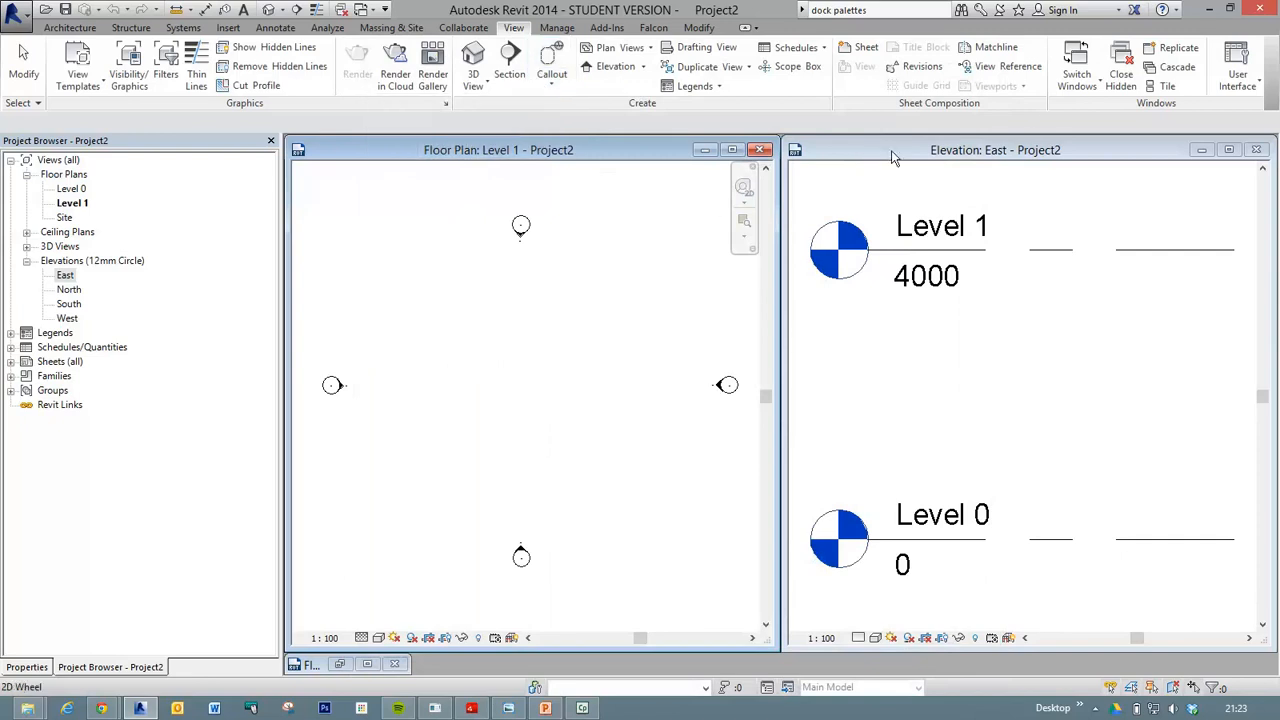
Reopen the Keyboard Shortcuts settings and search the commands for "zoom" to review their shortcuts.
left_click(1256, 86)
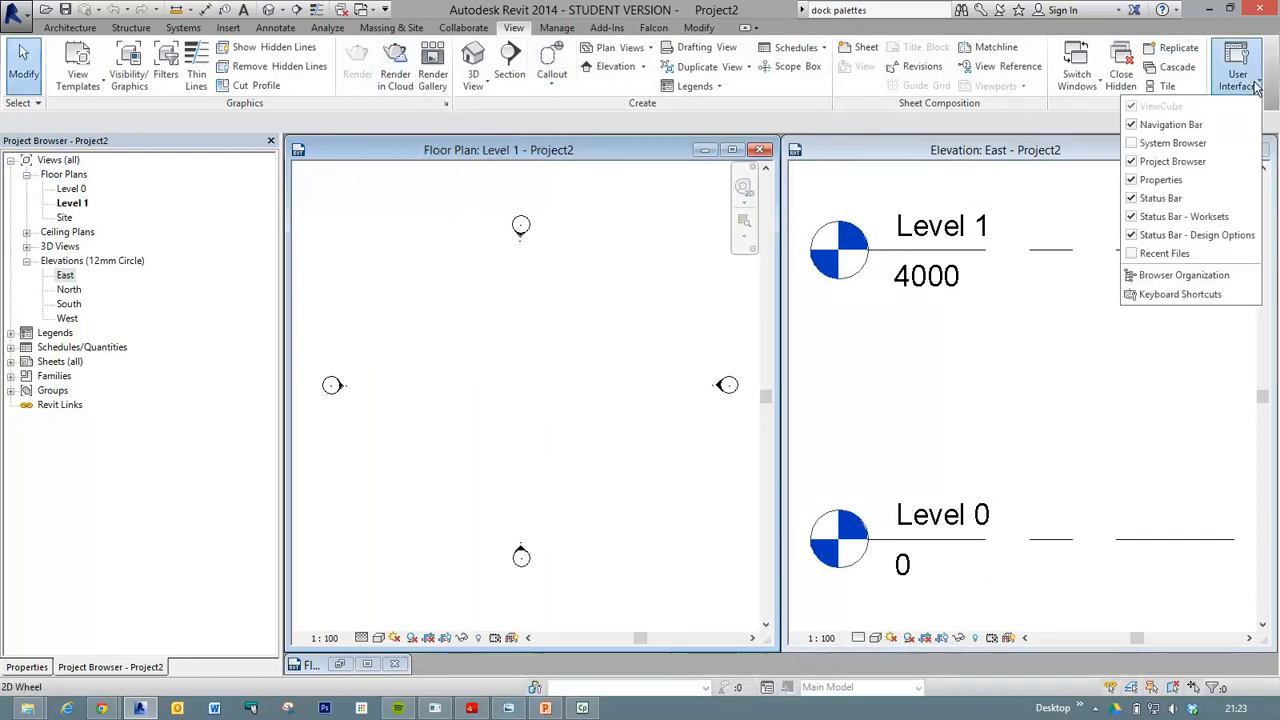
left_click(1160, 294)
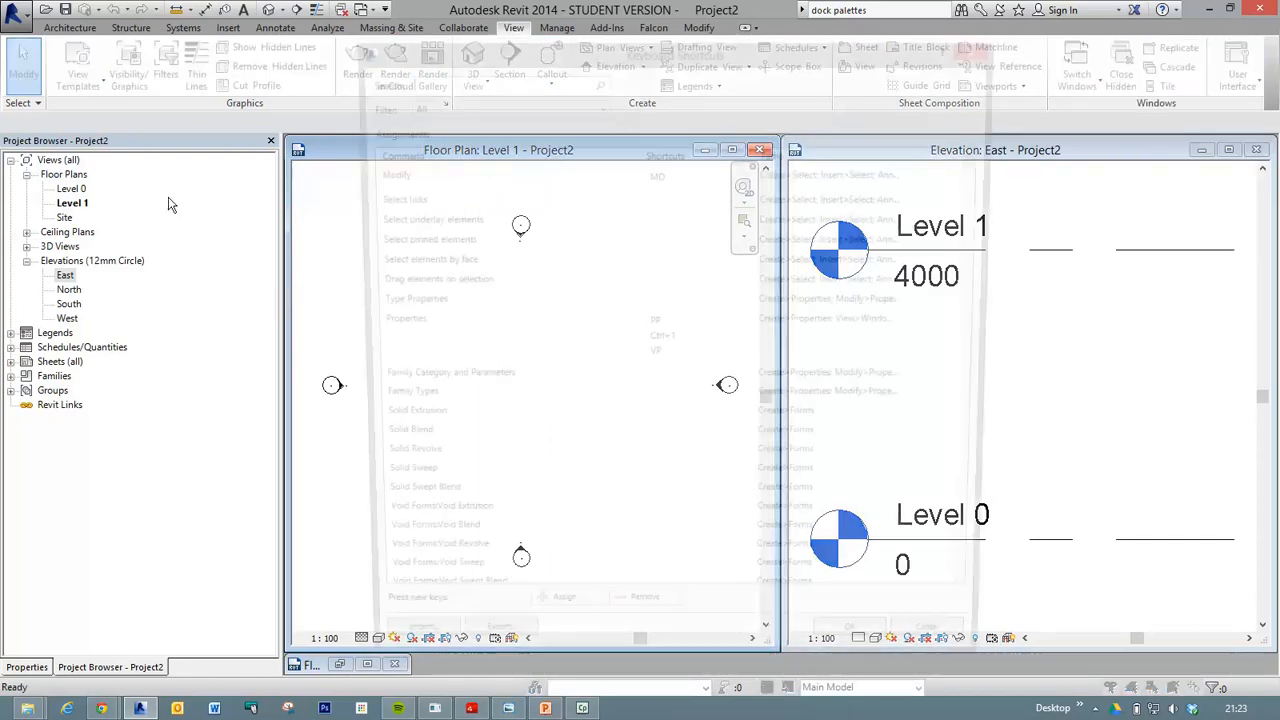
type("zoom")
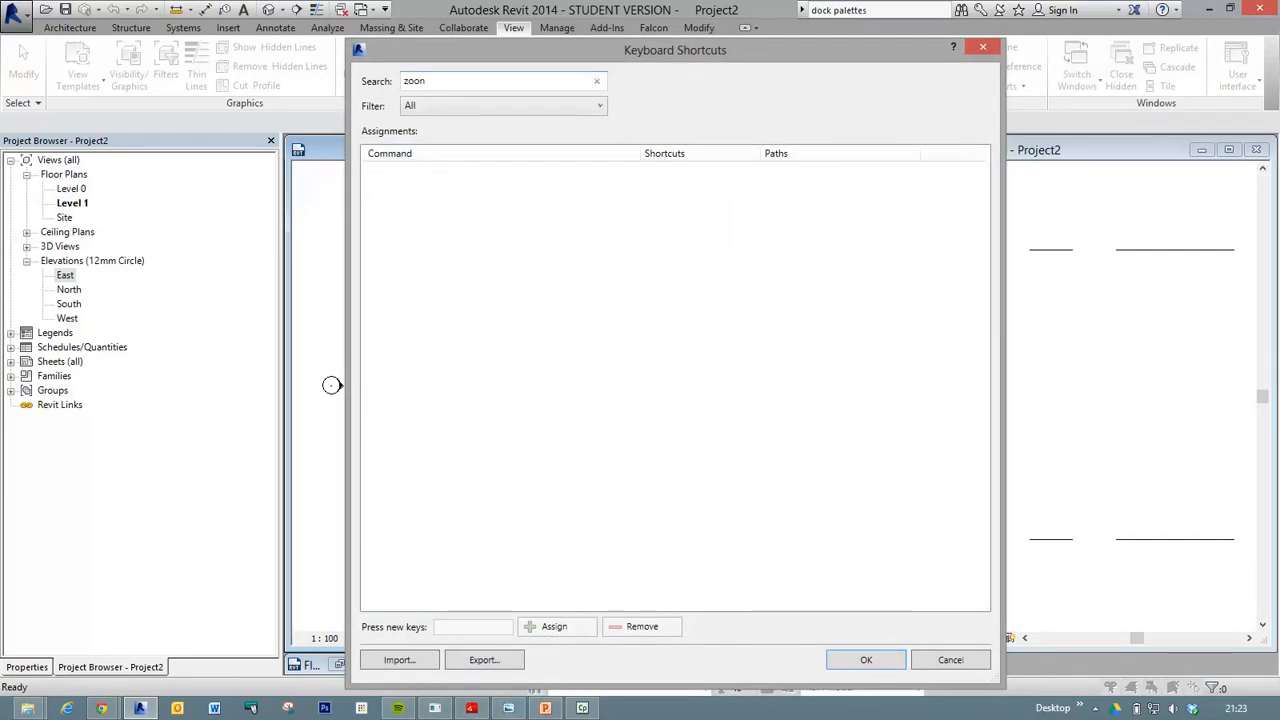
key("BackSpace")
type("m")
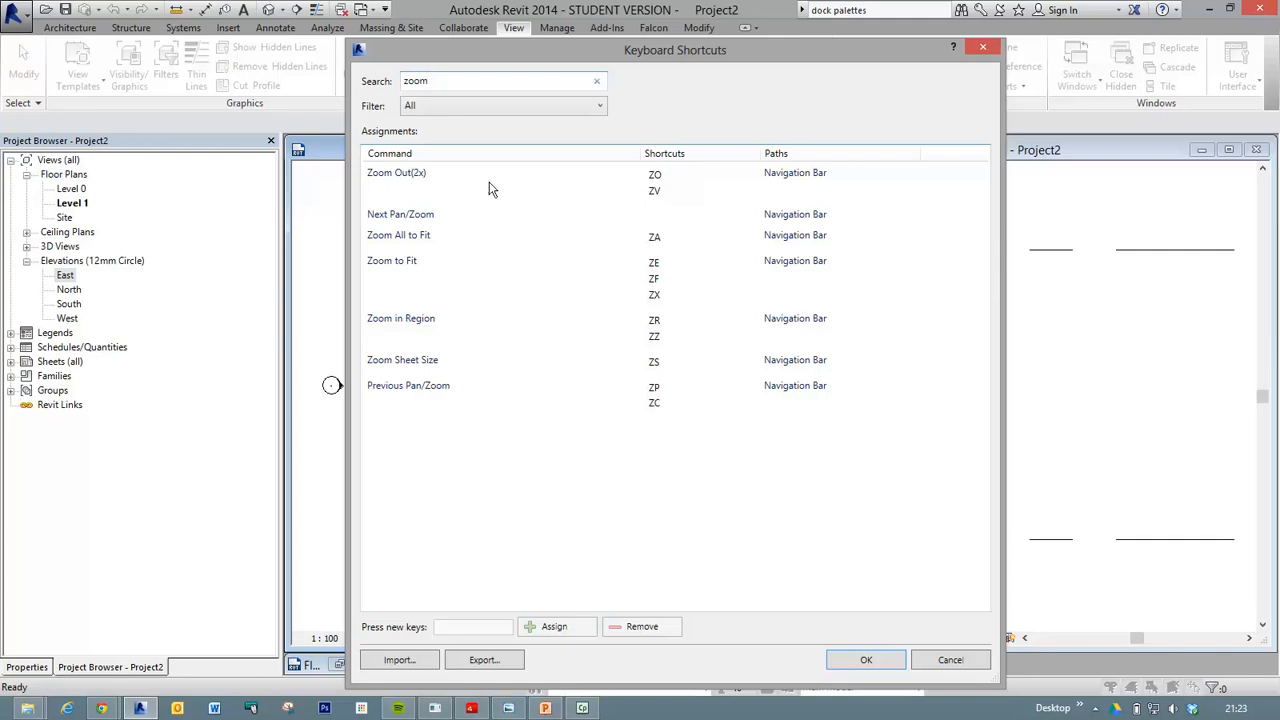
Search the keyboard shortcuts for "move" and close the dialog without saving.
left_click_drag(441, 80, 392, 81)
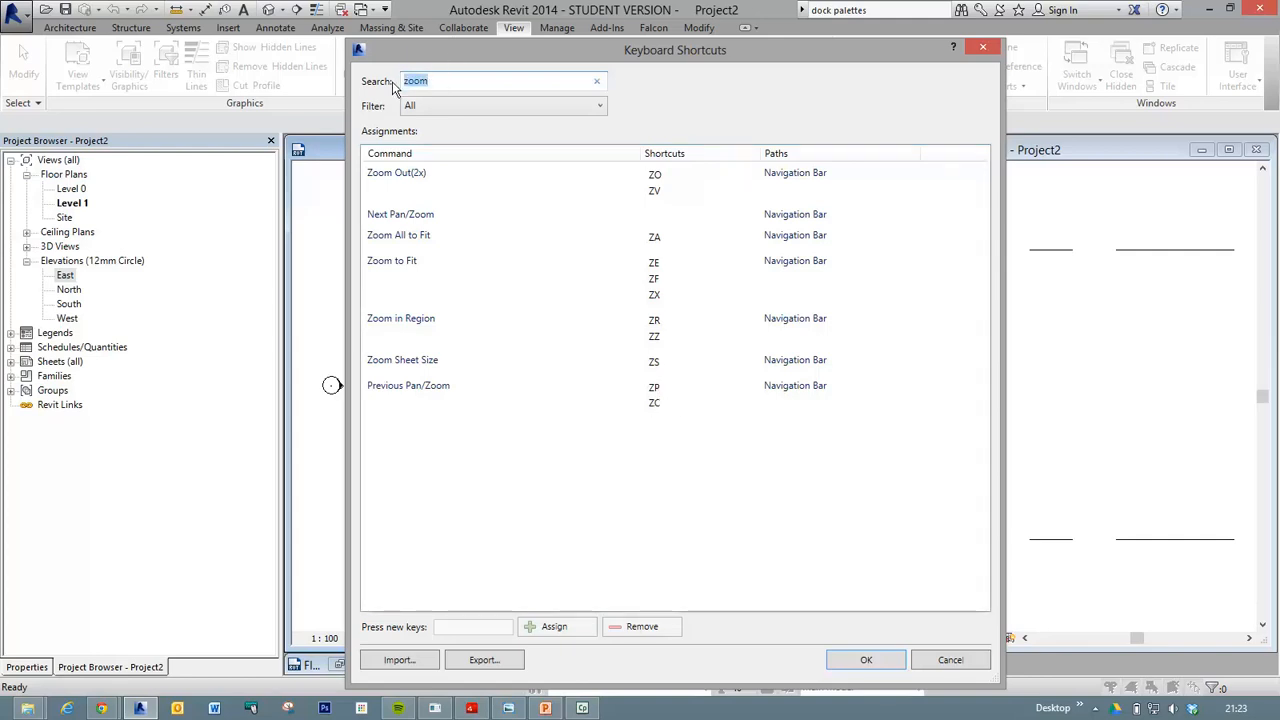
type("move")
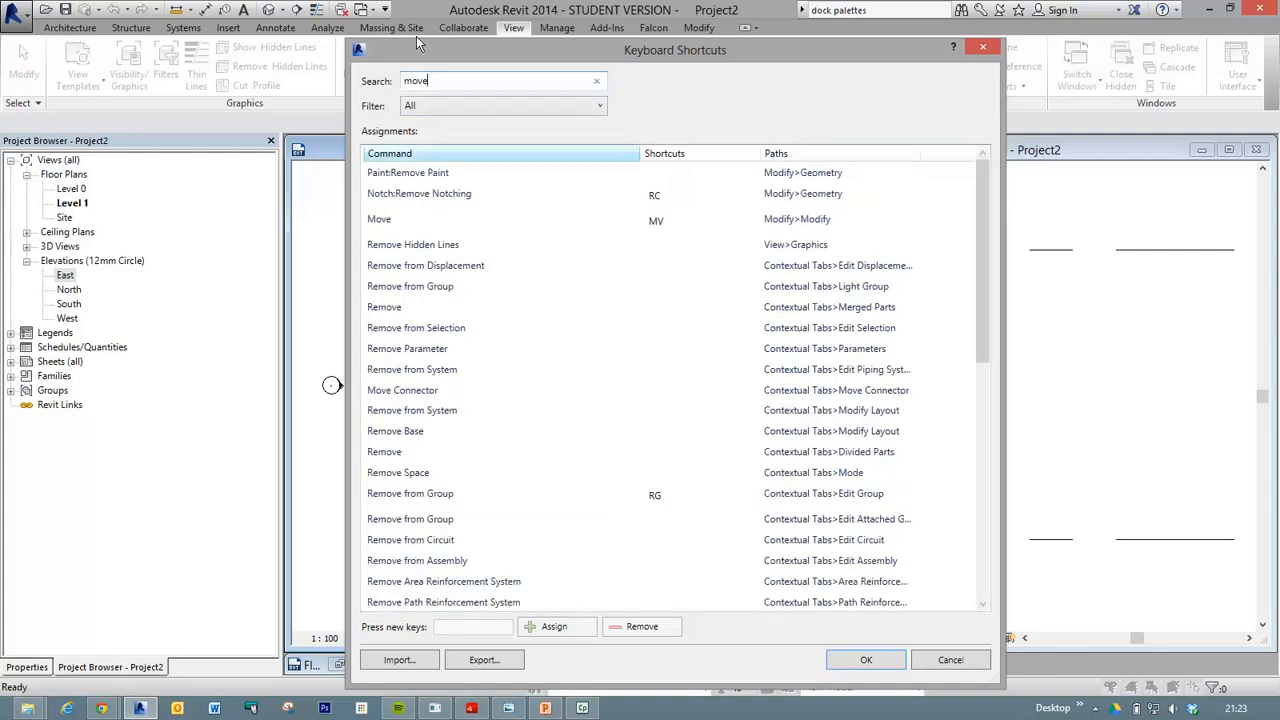
left_click(950, 660)
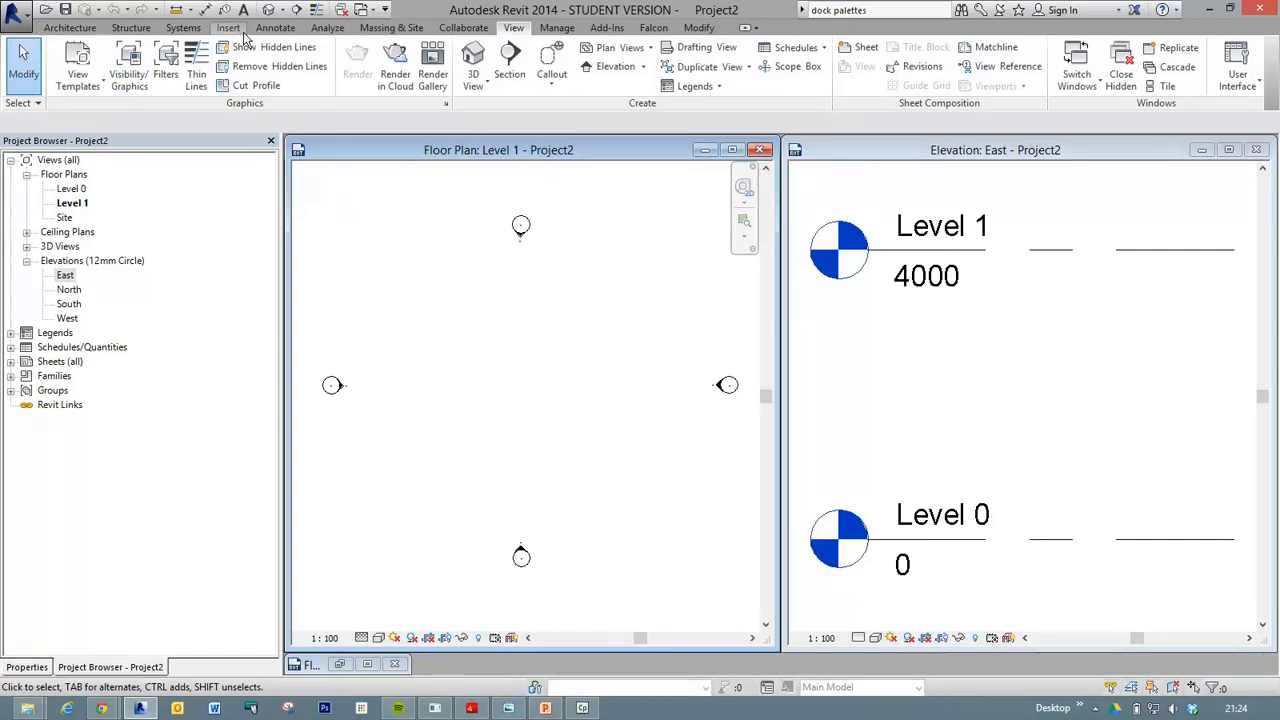
Display the Modify tools and look over the editing commands they offer.
left_click(703, 30)
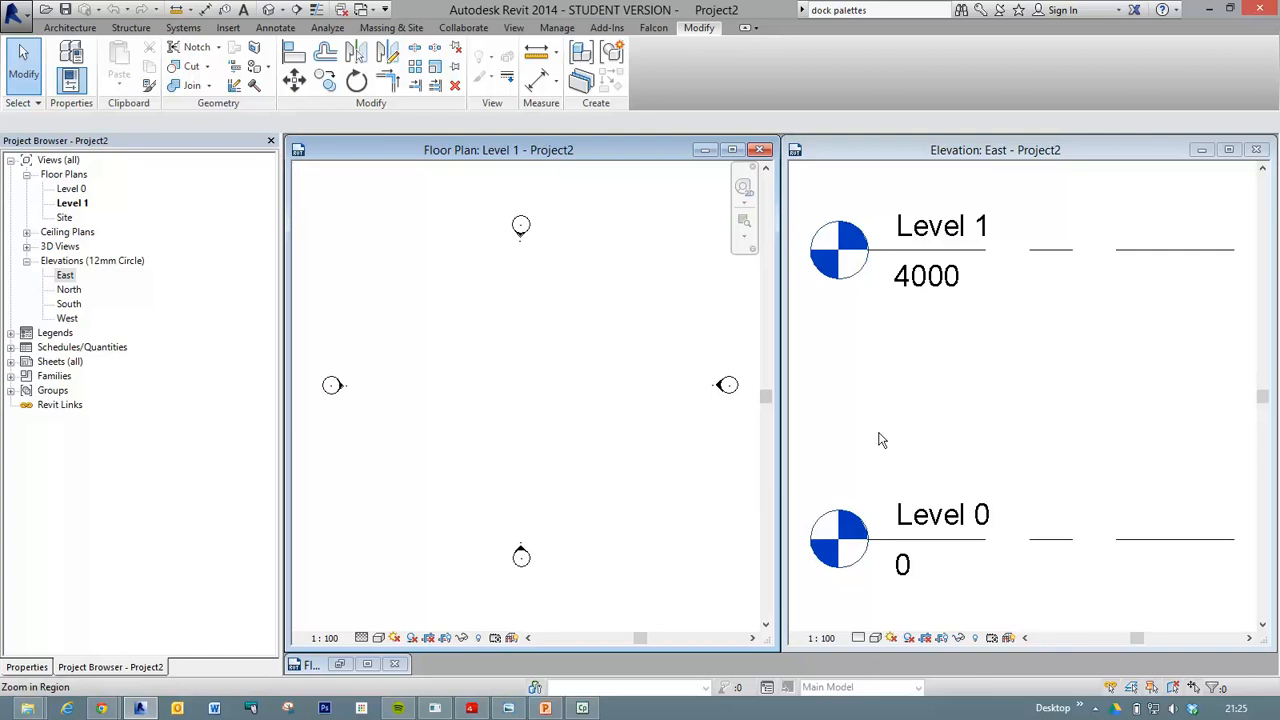
Switch to Windows Photo Viewer with the Arts tower street map and examine the area around Weston Park and Brook Hill up close.
left_click(509, 711)
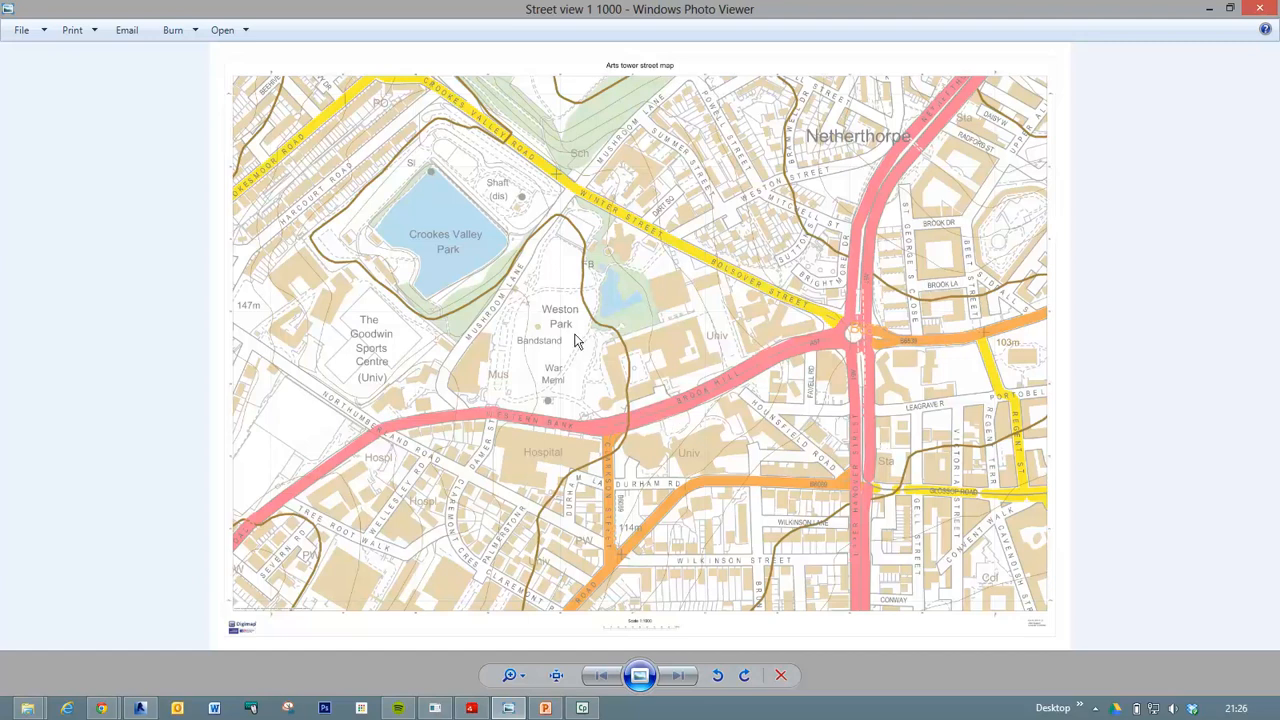
left_click(527, 680)
mouse_move(524, 676)
left_mouse_down()
mouse_move(523, 657)
mouse_move(523, 676)
left_mouse_up()
left_click_drag(498, 418, 536, 500)
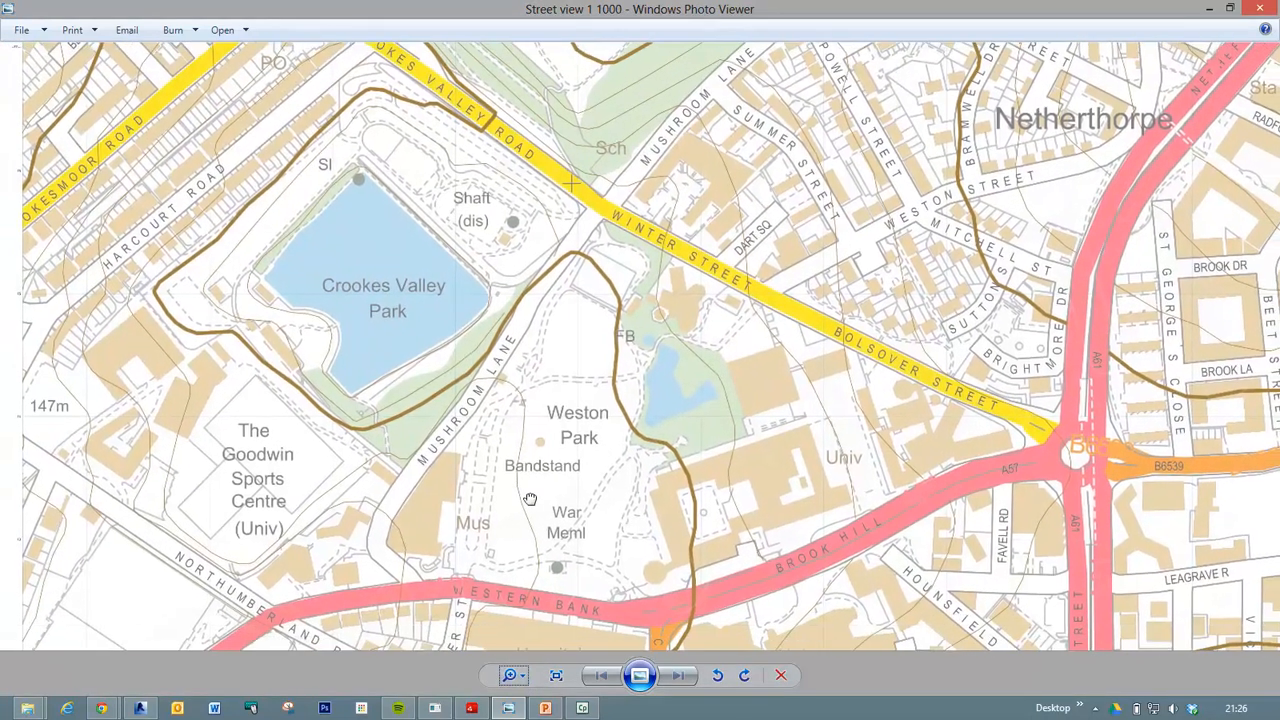
left_click(819, 365)
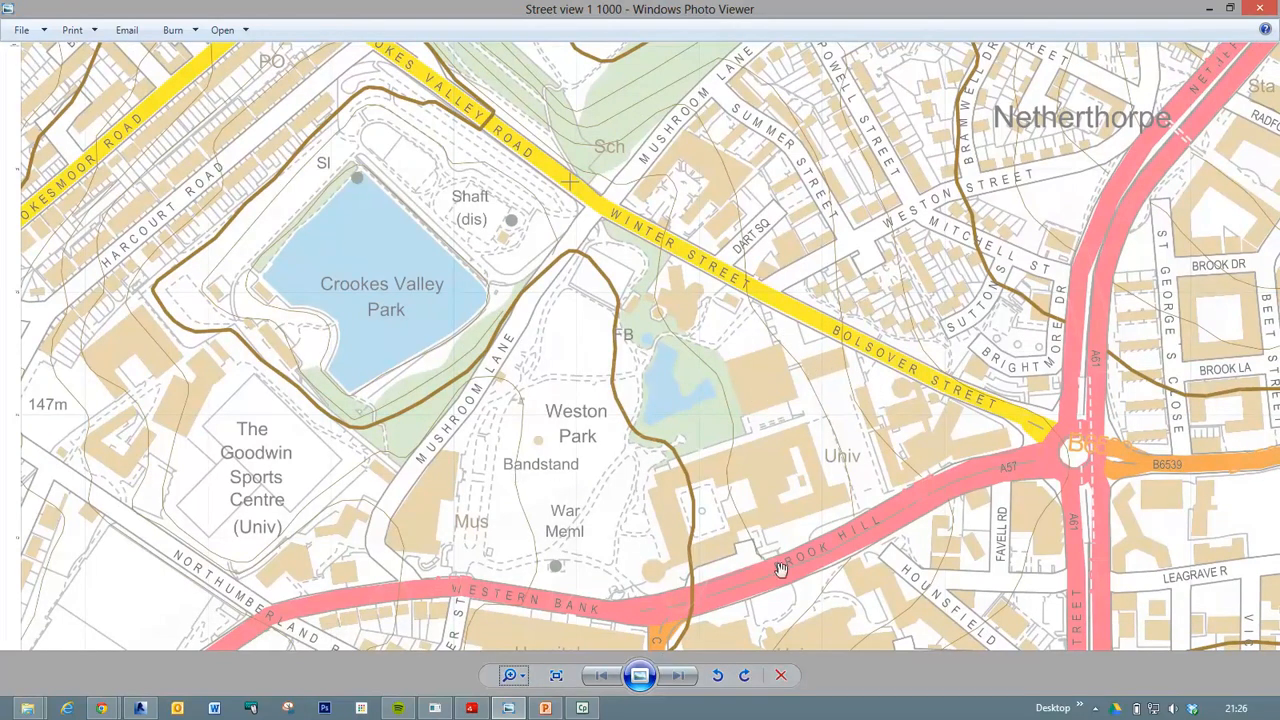
left_click_drag(712, 540, 676, 362)
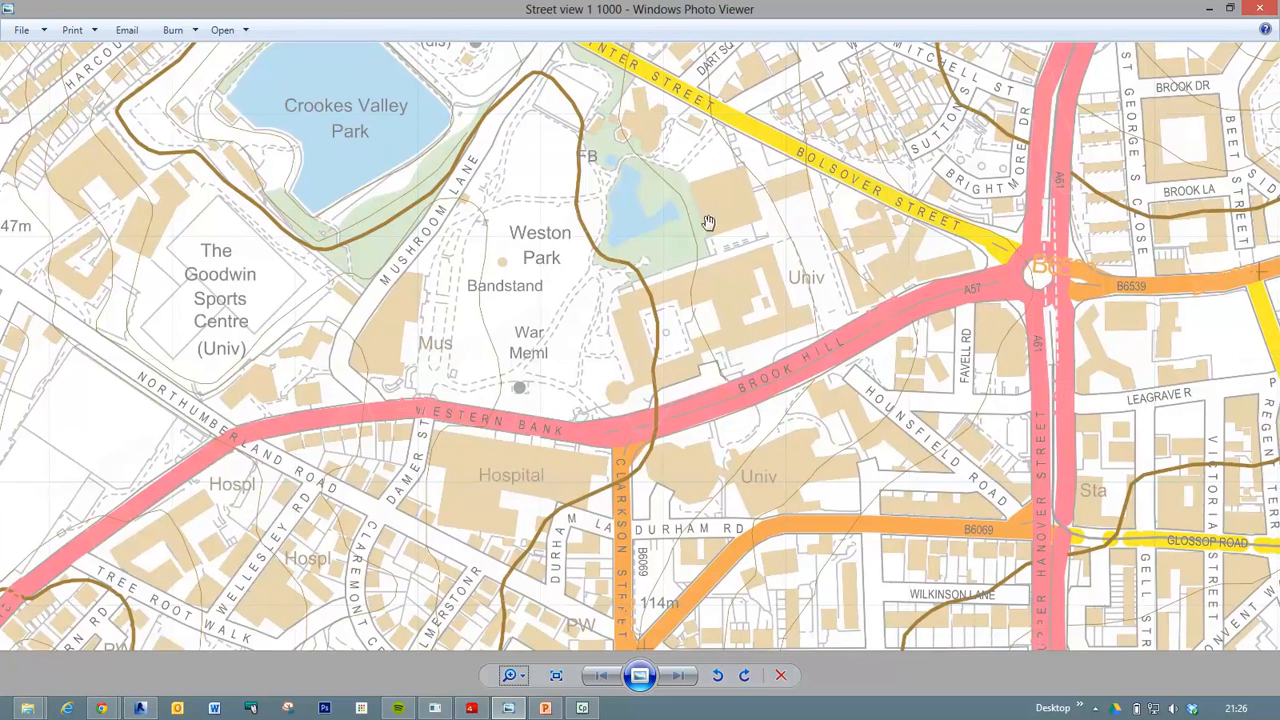
left_click_drag(737, 251, 661, 347)
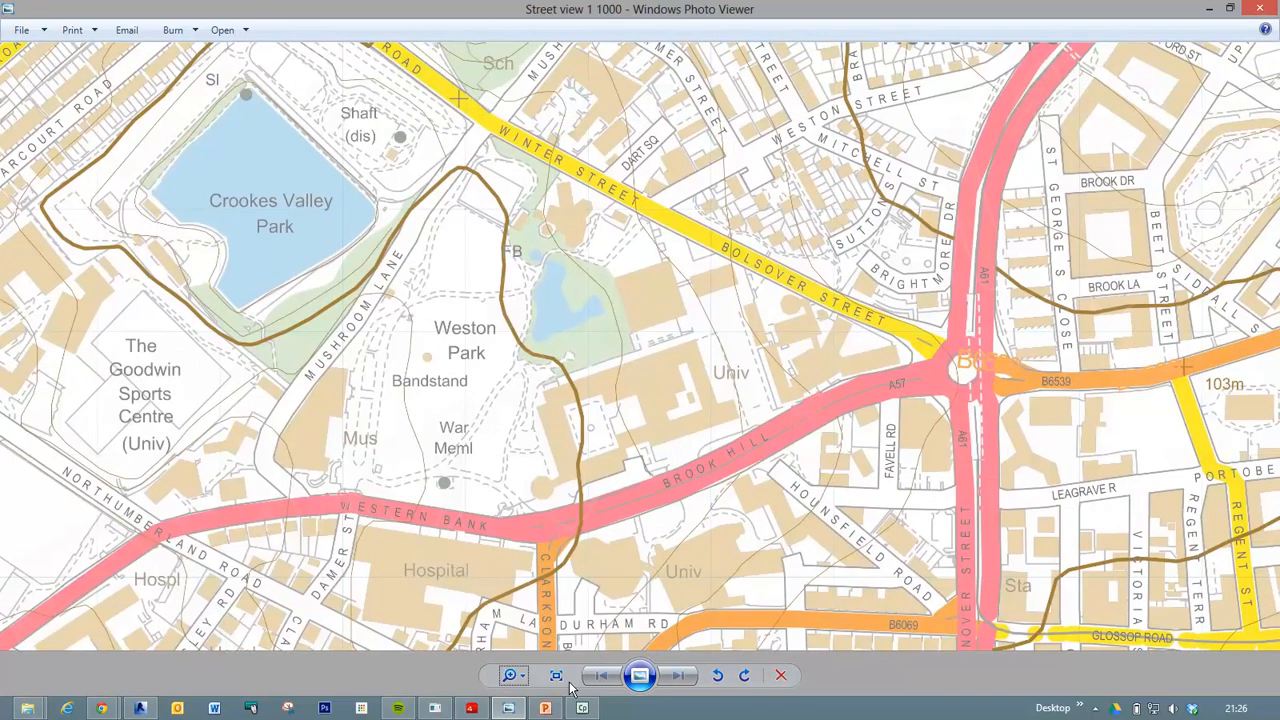
Inspect the university buildings beside the Weston Park pond closely and return to an overview of the map.
left_click(520, 677)
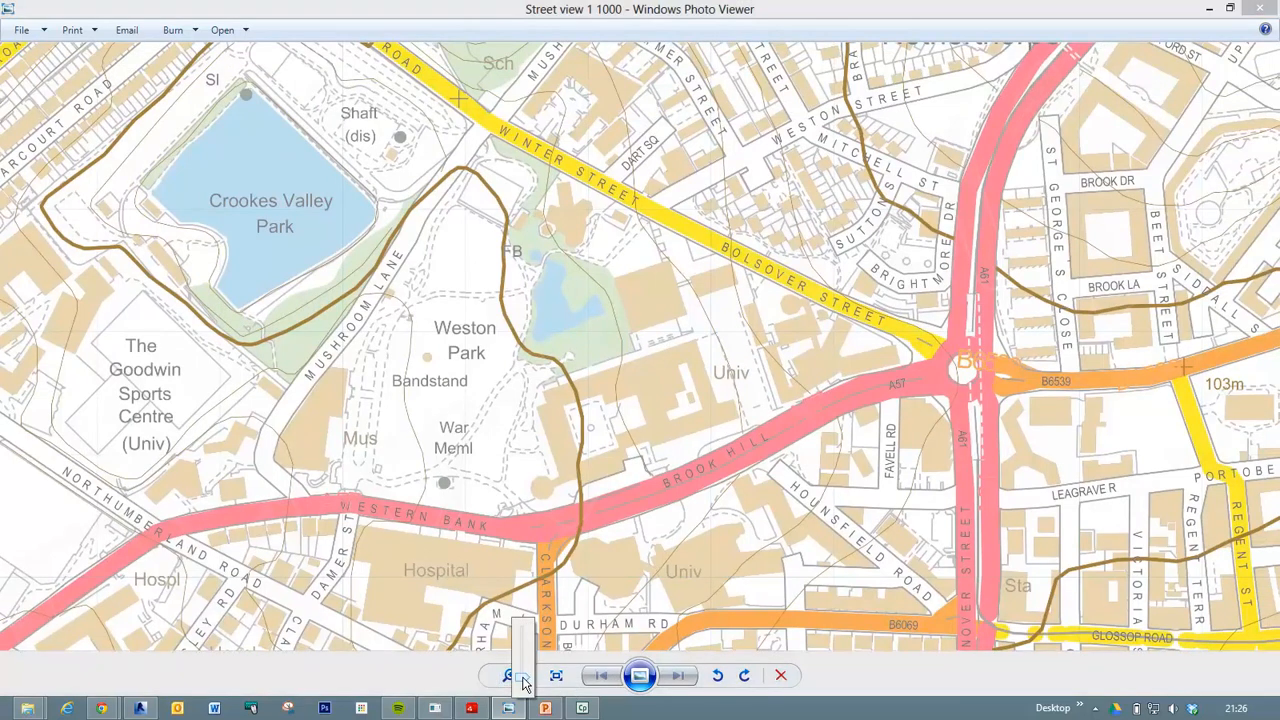
left_click_drag(516, 660, 517, 647)
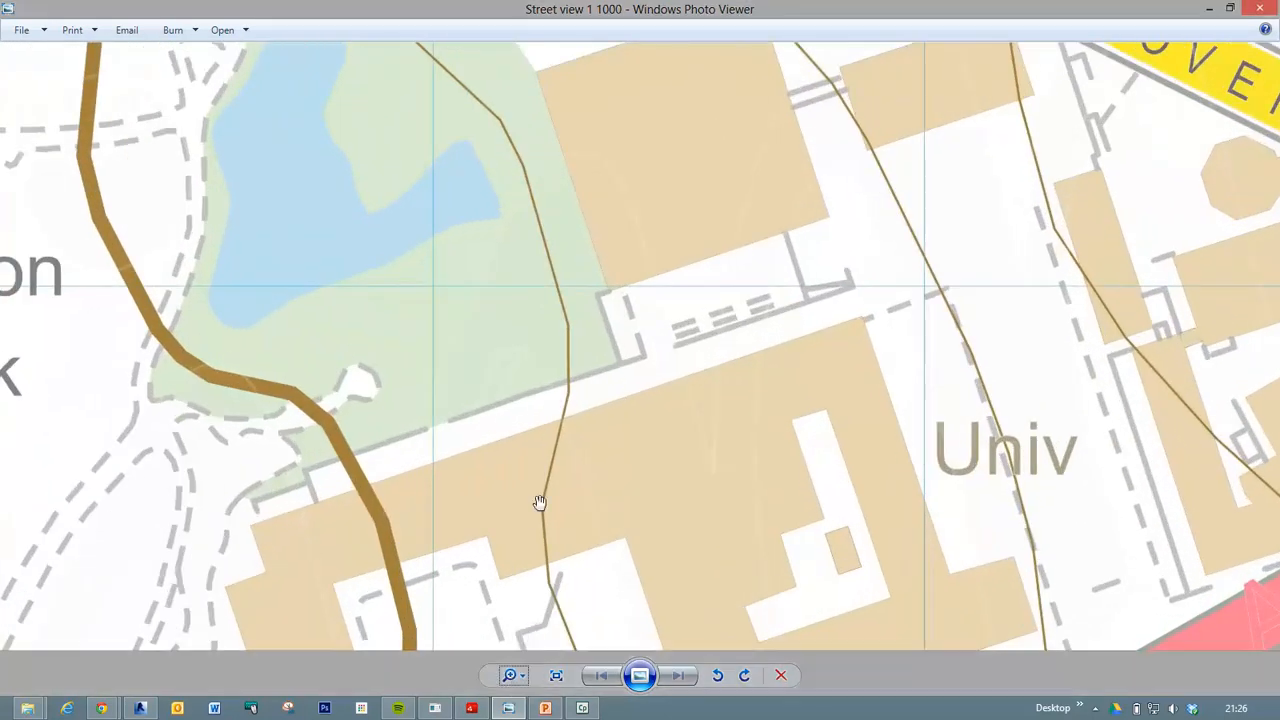
scroll(694, 349, "down", 5)
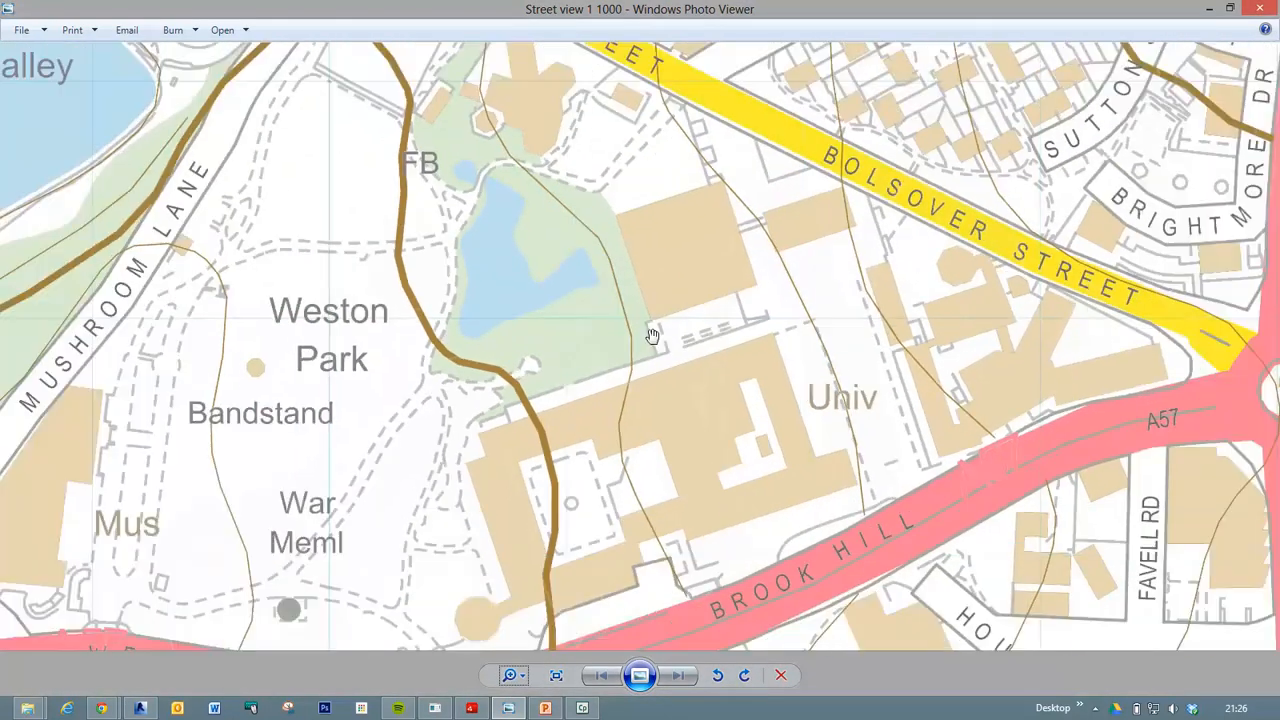
scroll(651, 336, "down", 6)
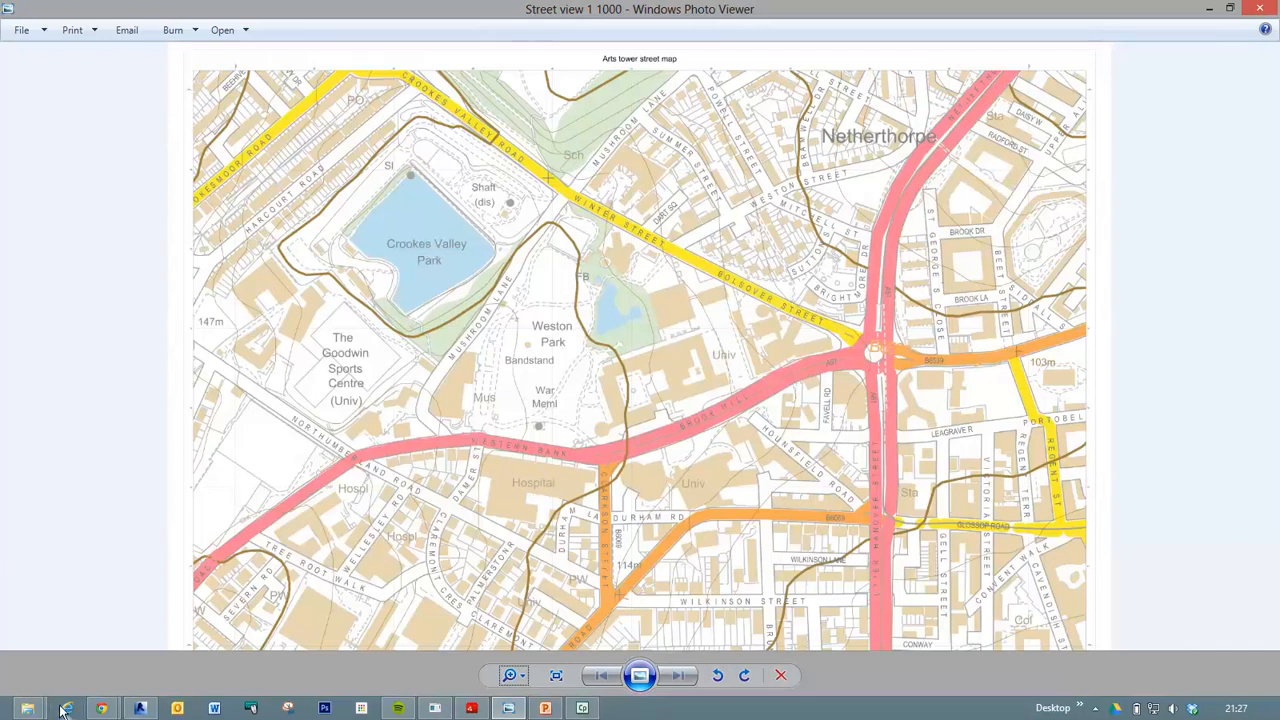
Magnify the street map around Weston Park and the university buildings between Bolsover Street and Brook Hill.
mouse_move(33, 710)
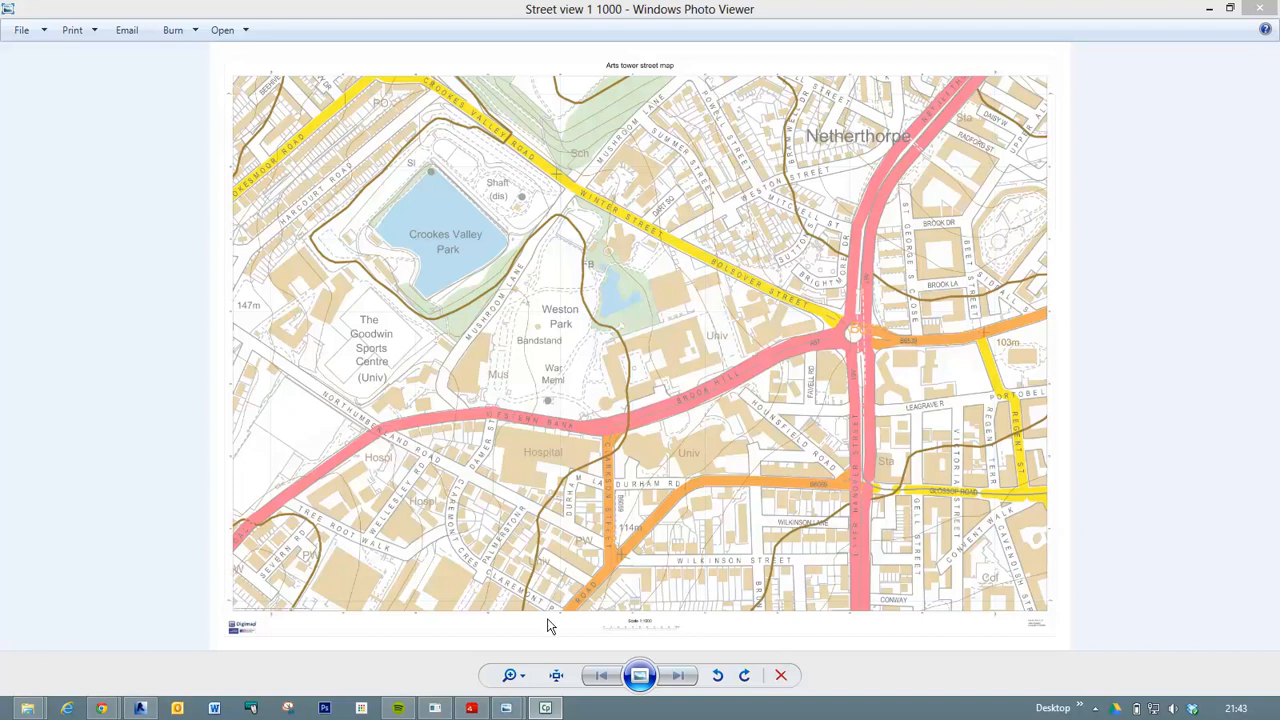
left_click(511, 676)
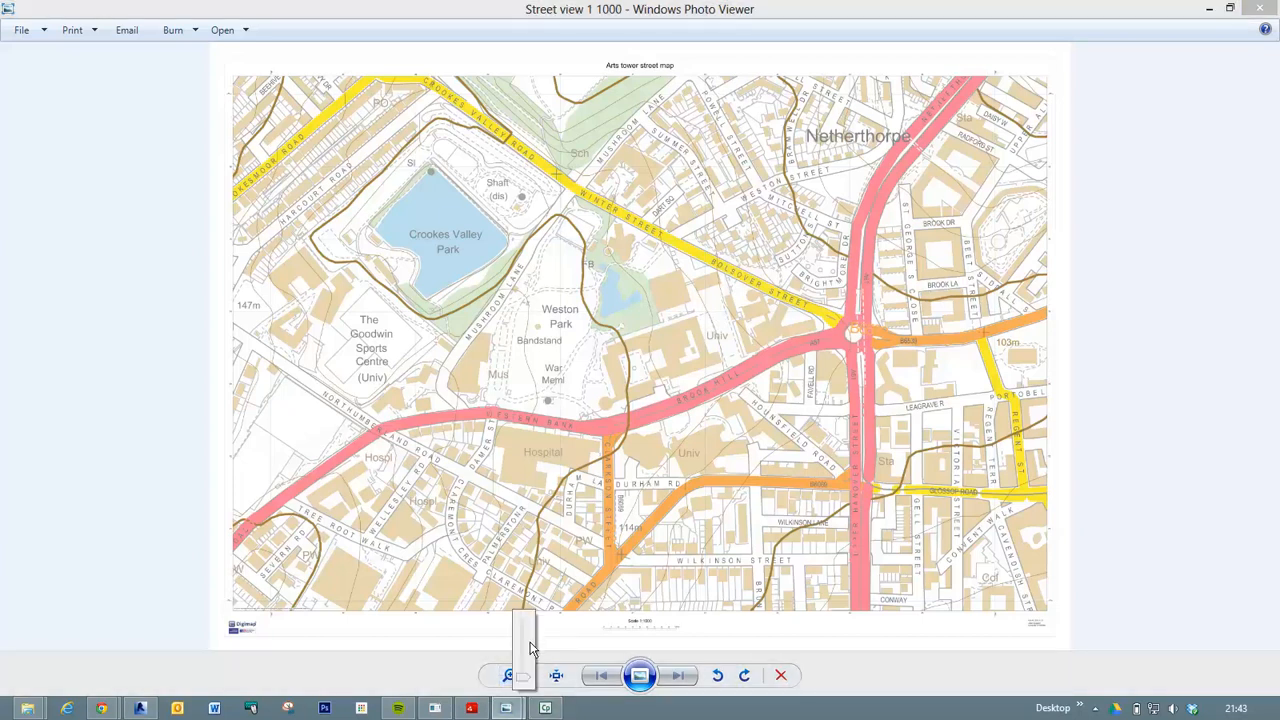
left_click(525, 642)
left_click(520, 674)
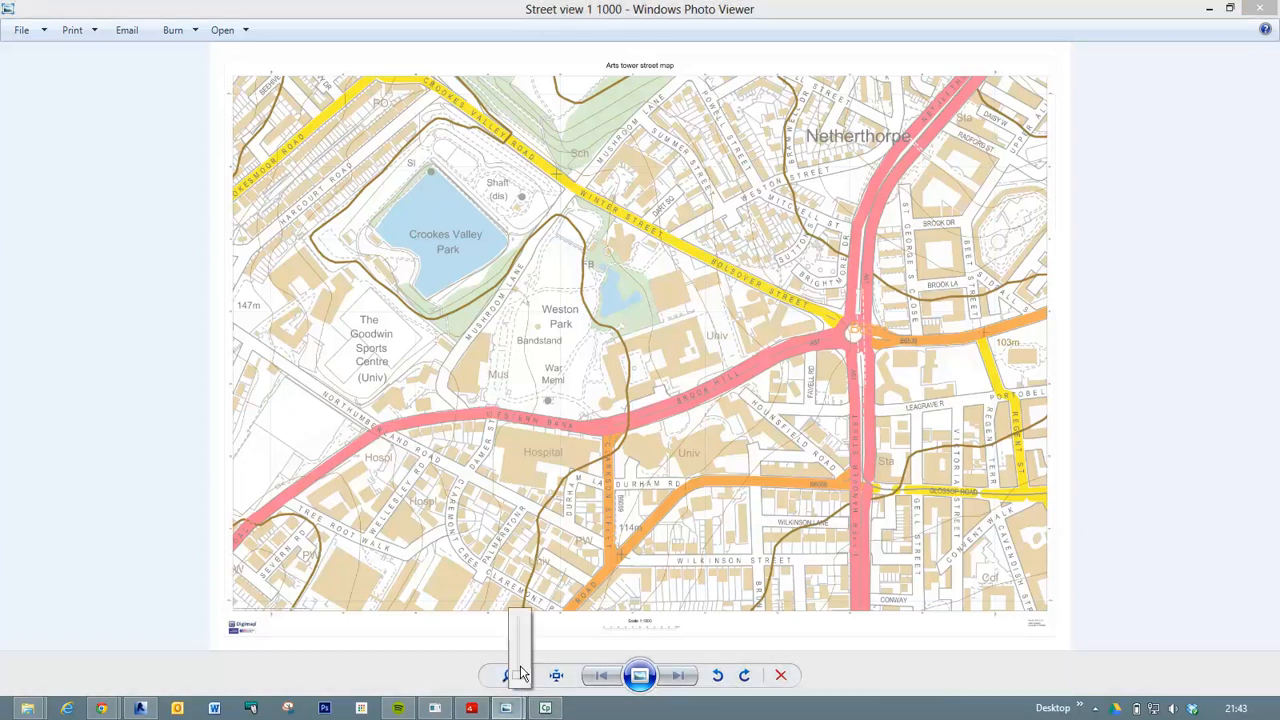
mouse_move(516, 678)
left_mouse_down()
mouse_move(519, 648)
mouse_move(519, 678)
left_mouse_up()
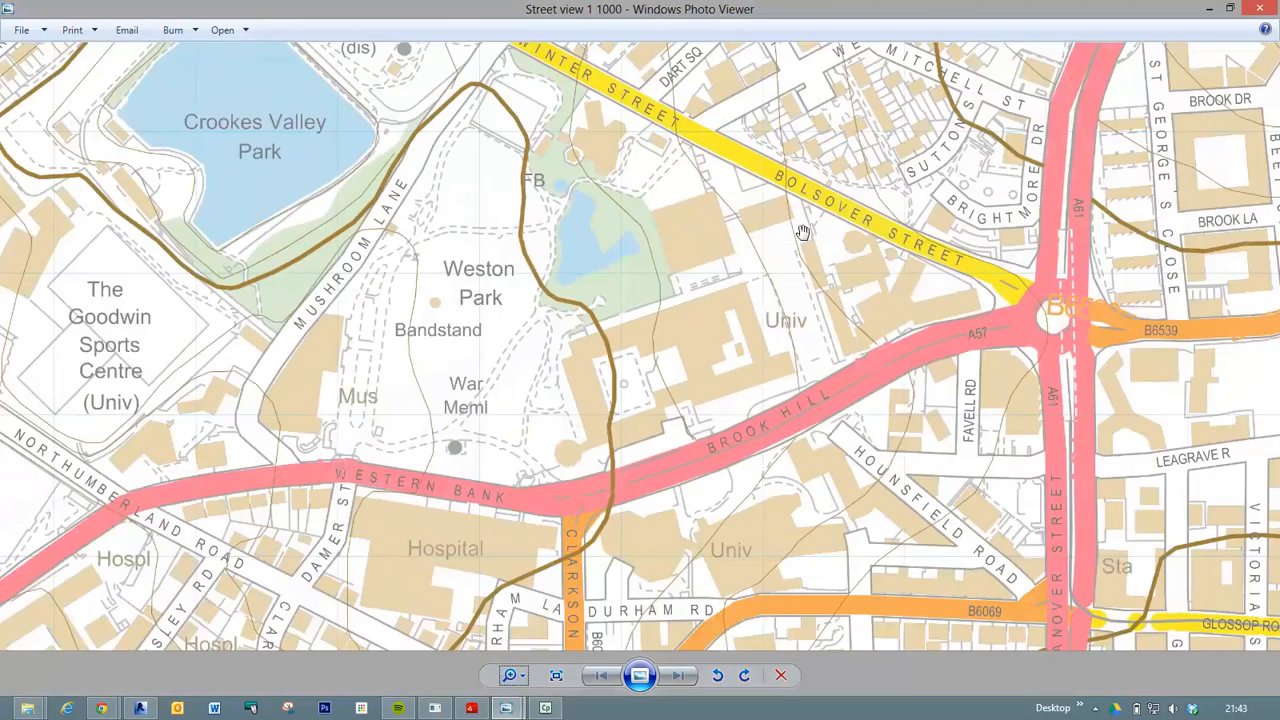
Inspect the street map around the A61 roundabout, return to the overview, and magnify the area around Durham Road.
left_click_drag(815, 249, 596, 316)
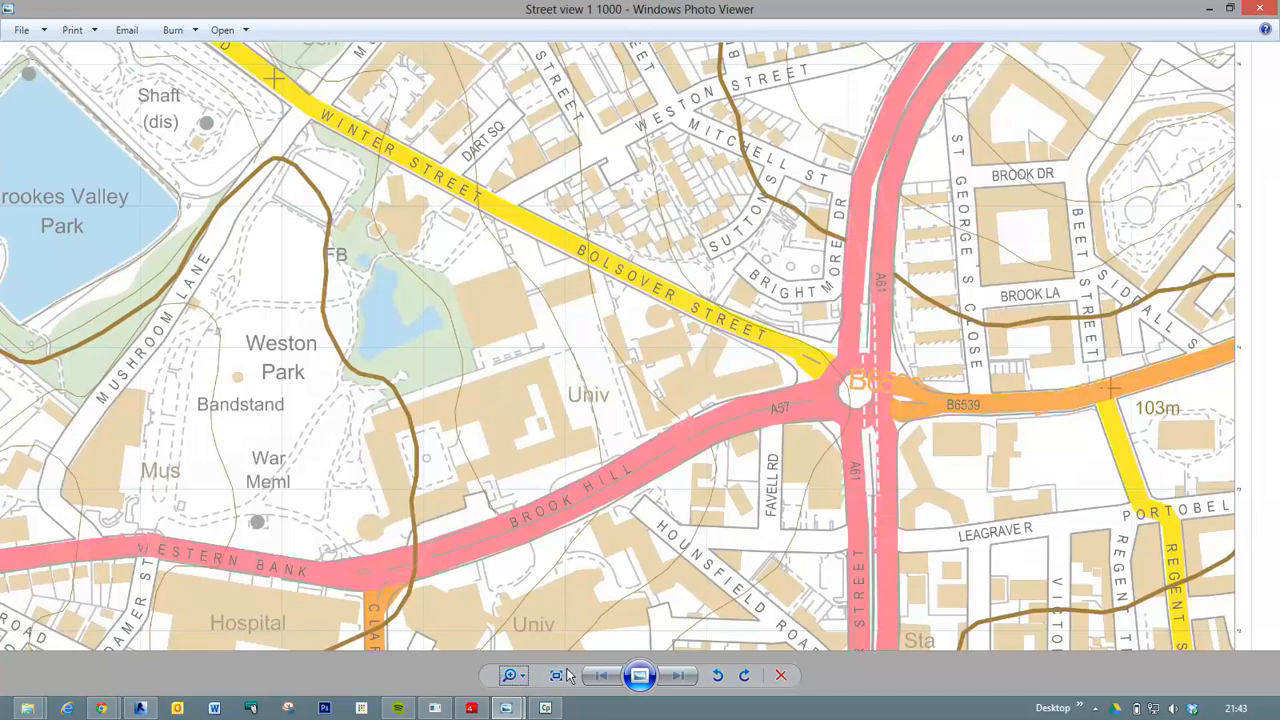
left_click(557, 677)
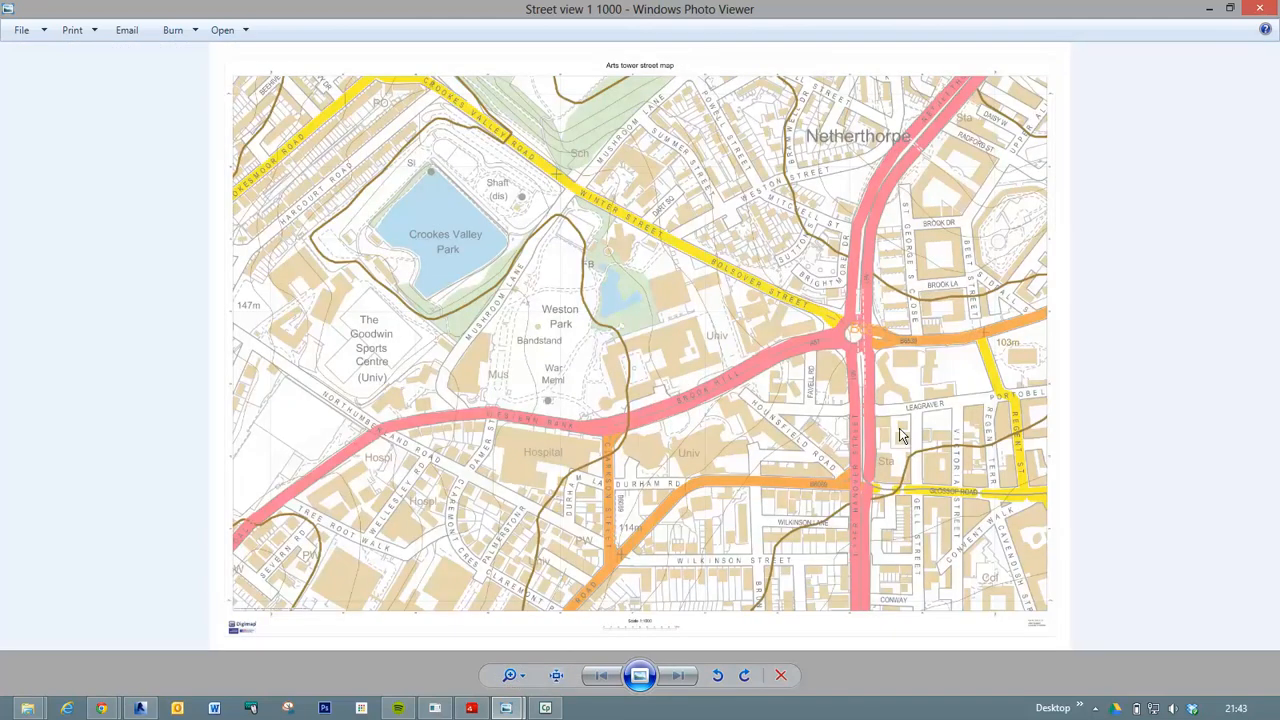
left_click(517, 677)
left_click_drag(521, 671, 520, 660)
left_click_drag(729, 460, 651, 123)
left_click_drag(895, 500, 574, 24)
left_click_drag(405, 313, 372, 234)
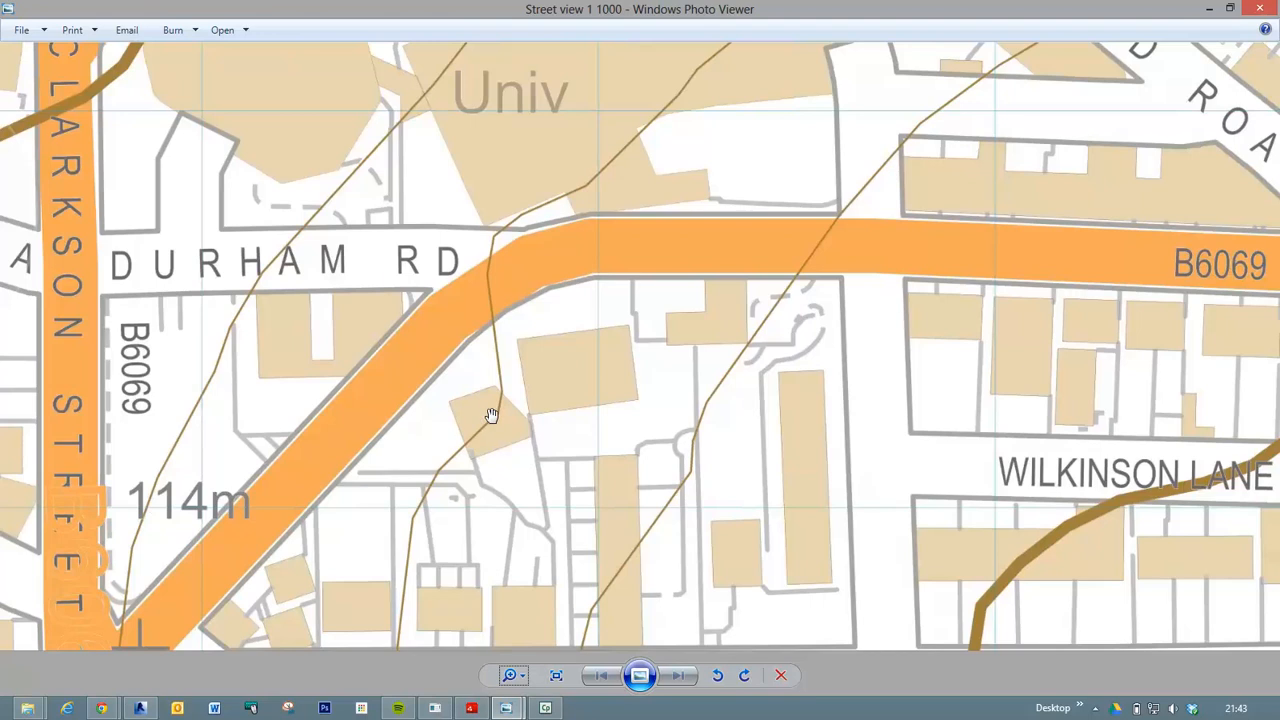
Examine the contour lines and spot heights between Durham Road and the B6539 roundabout, and return to the whole street map.
left_click_drag(866, 303, 376, 665)
left_click_drag(818, 300, 933, 156)
left_click_drag(115, 571, 513, 351)
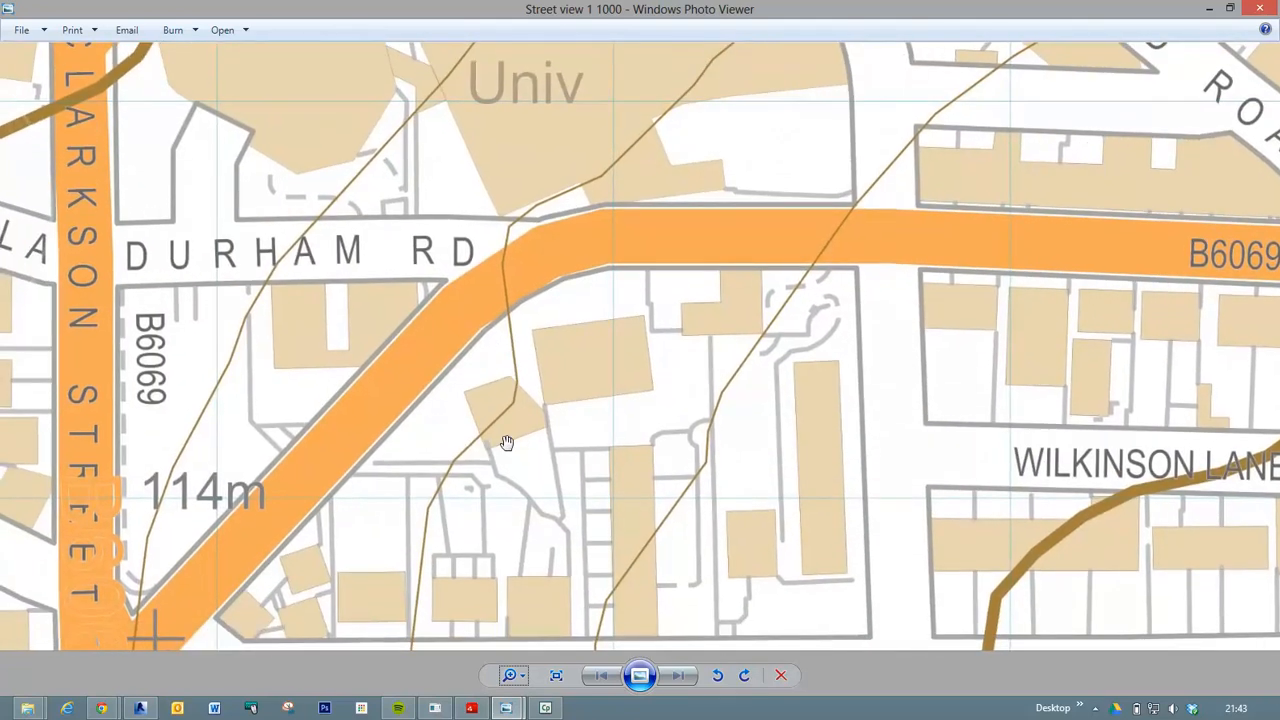
left_click_drag(912, 256, 425, 712)
left_click_drag(766, 347, 420, 651)
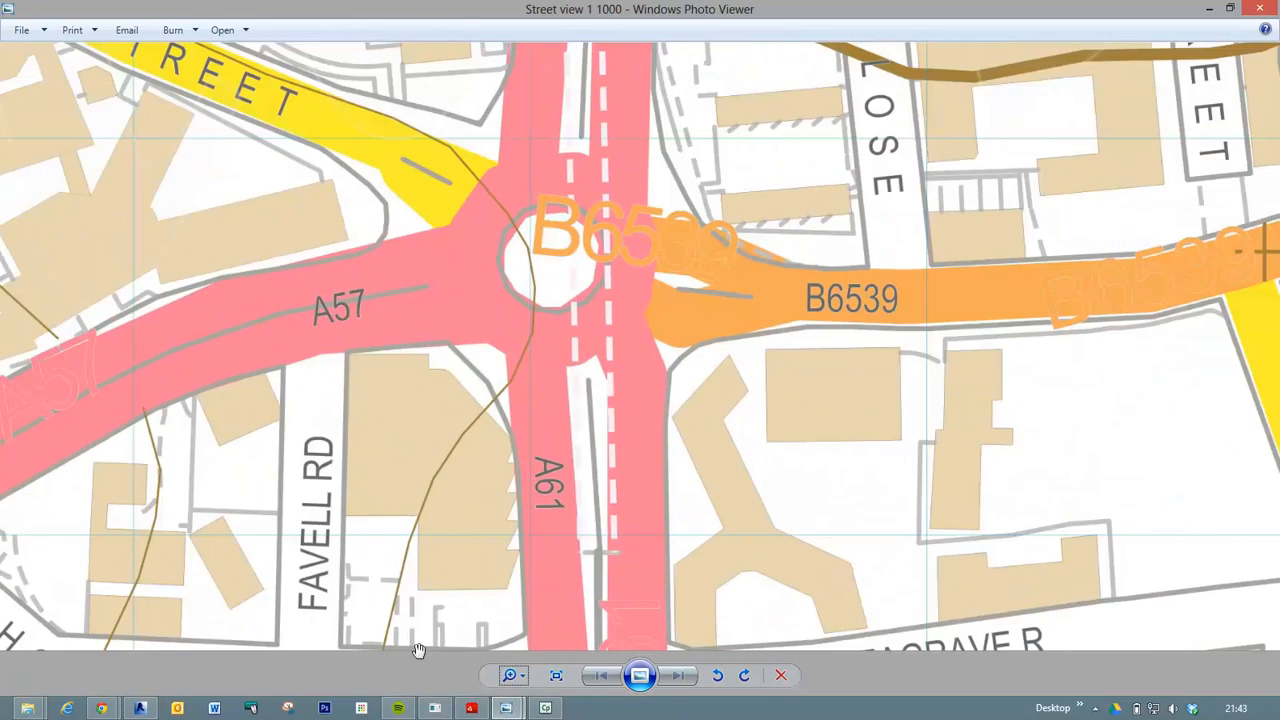
left_click_drag(646, 371, 380, 514)
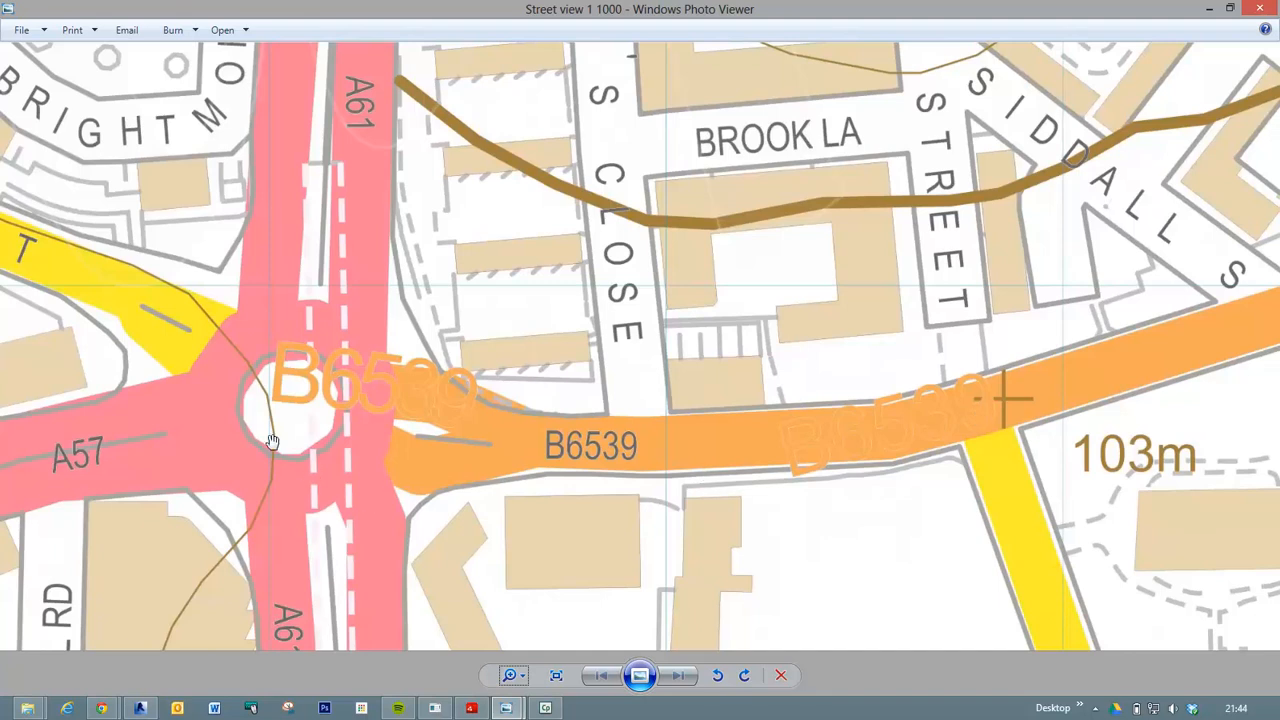
left_click(557, 675)
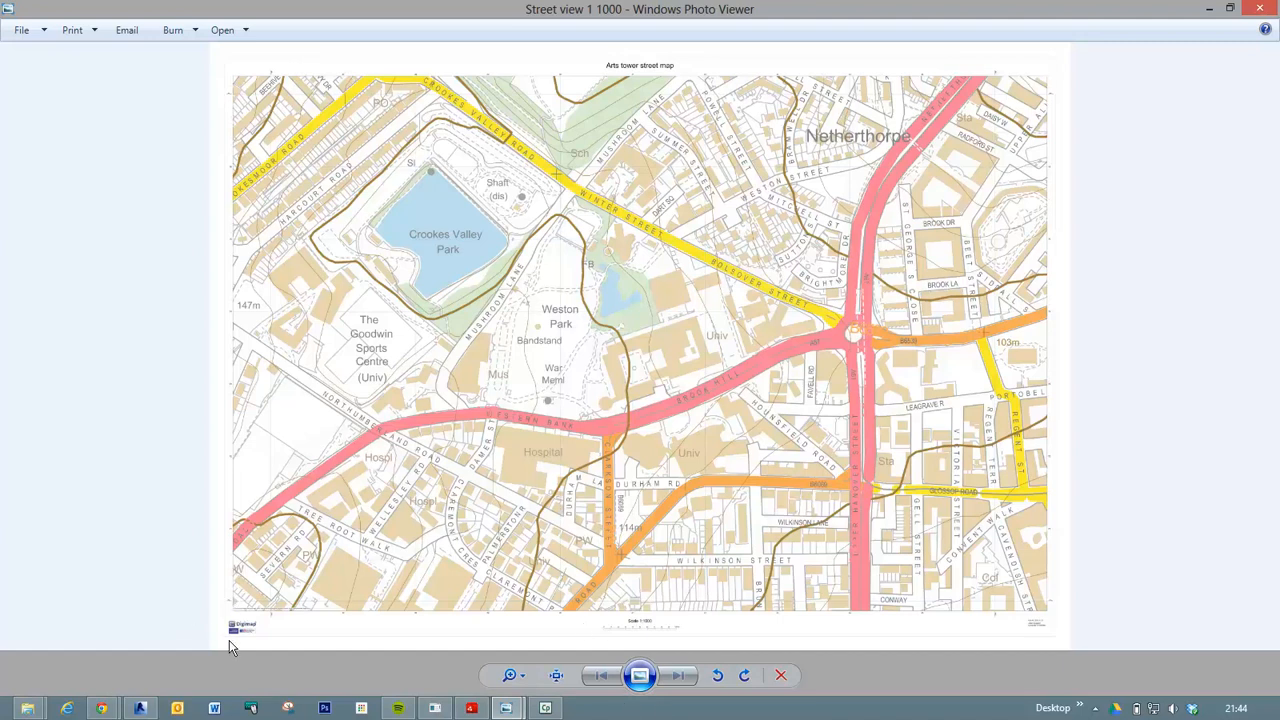
Switch to Revit to glance at the Level 1 floor plan and go back to the street map in Windows Photo Viewer.
left_click(140, 708)
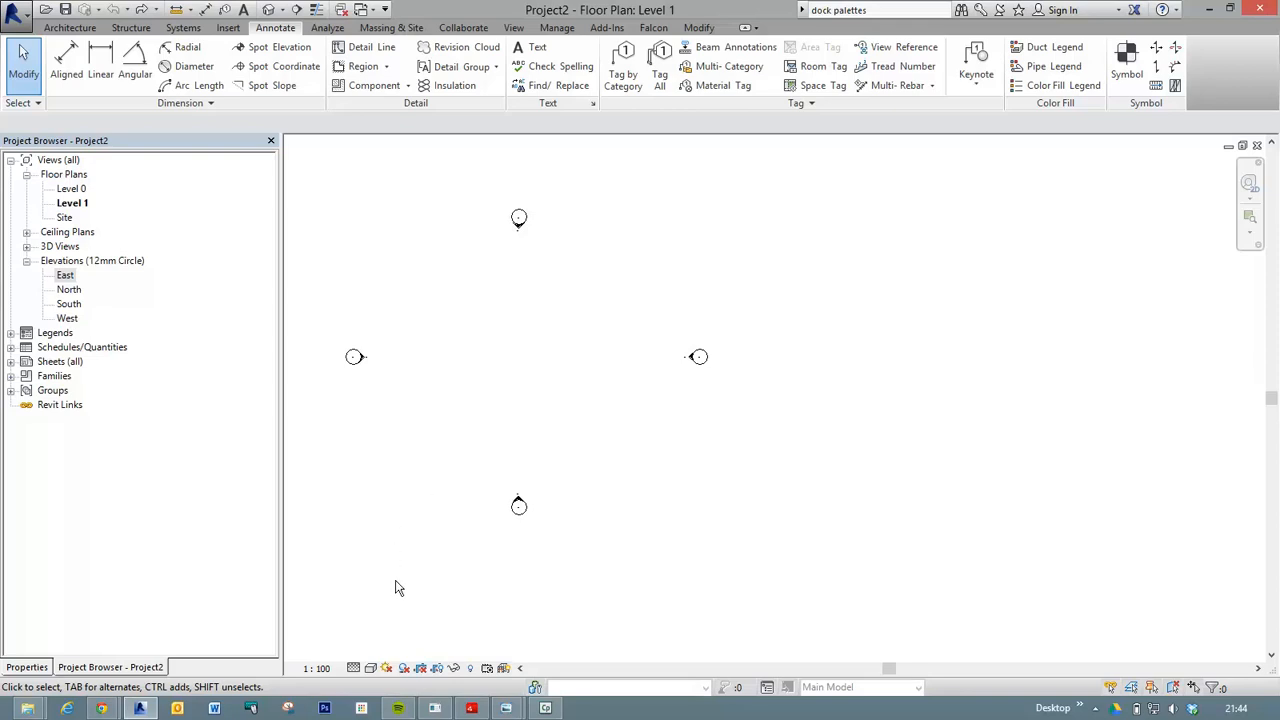
mouse_move(508, 708)
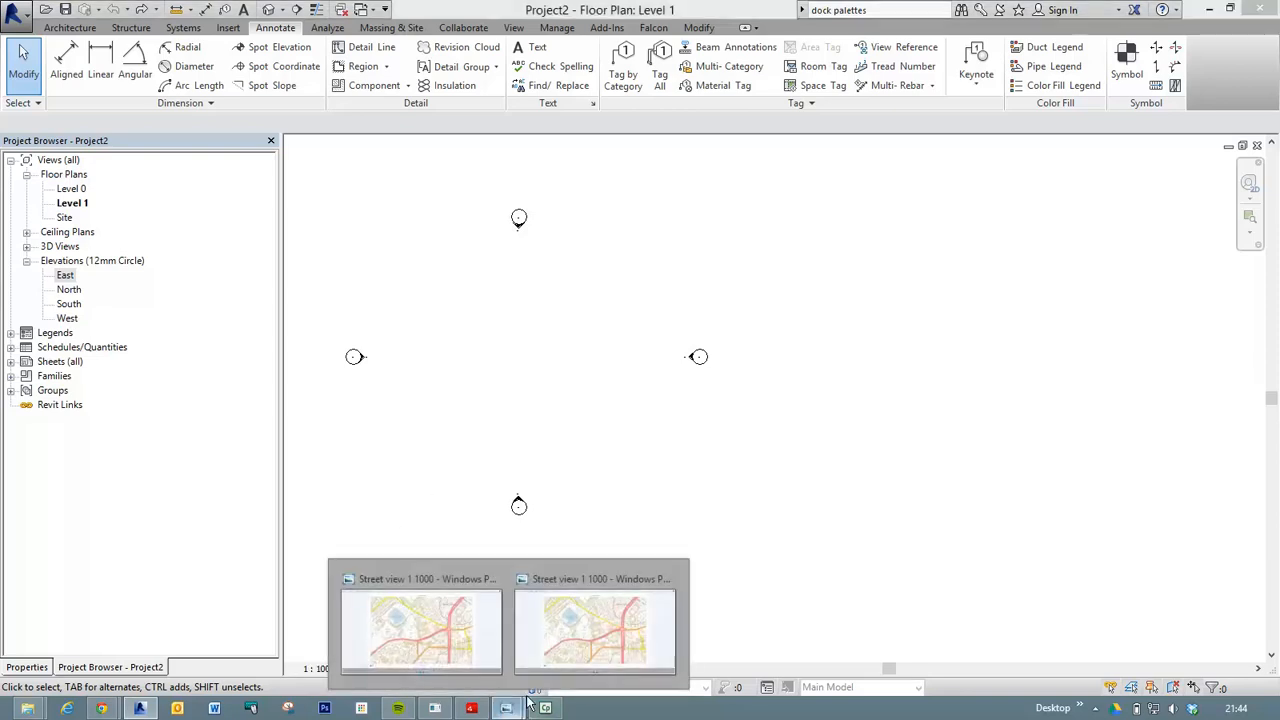
mouse_move(559, 627)
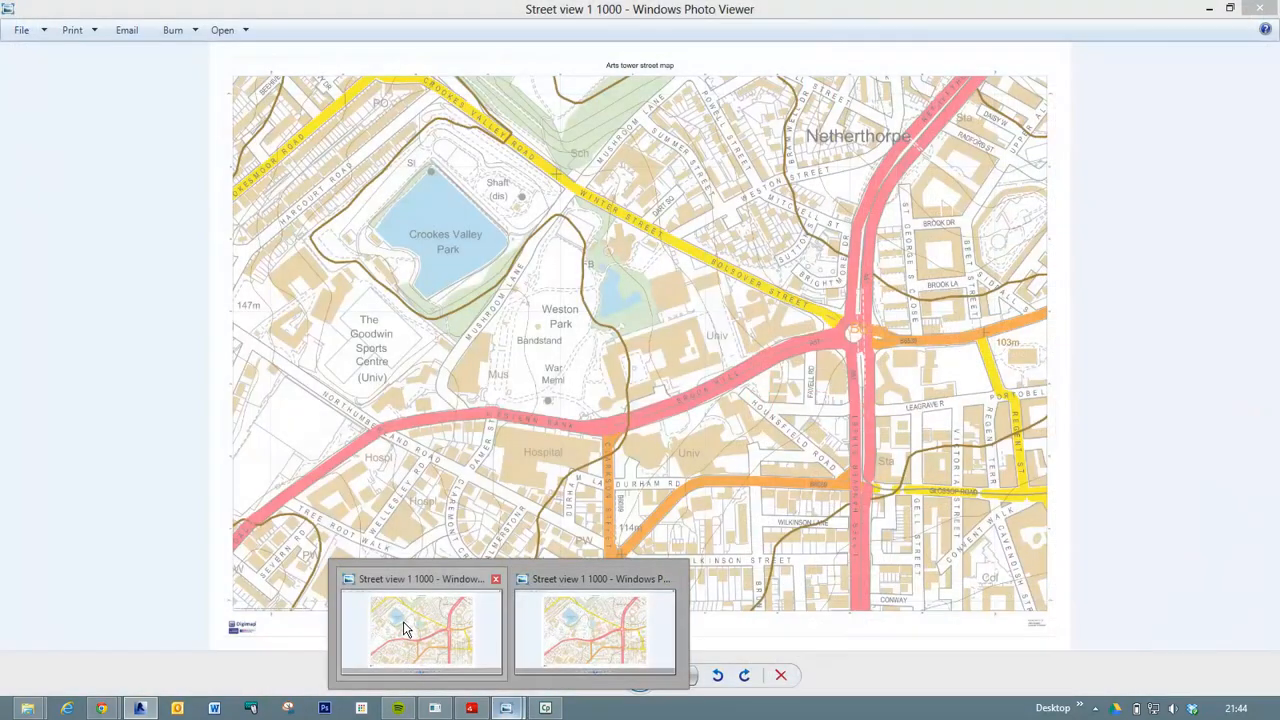
left_click(403, 621)
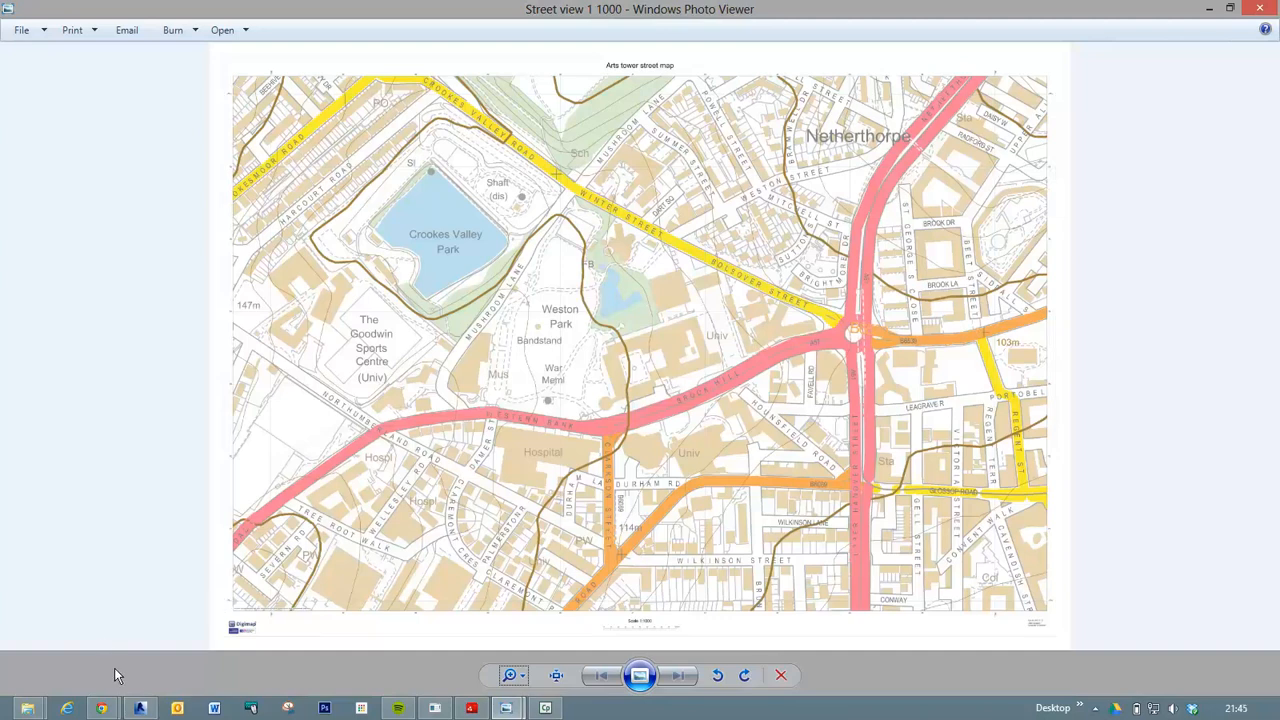
Switch to Revit and open the Level 0 floor plan and the East elevation.
left_click(142, 709)
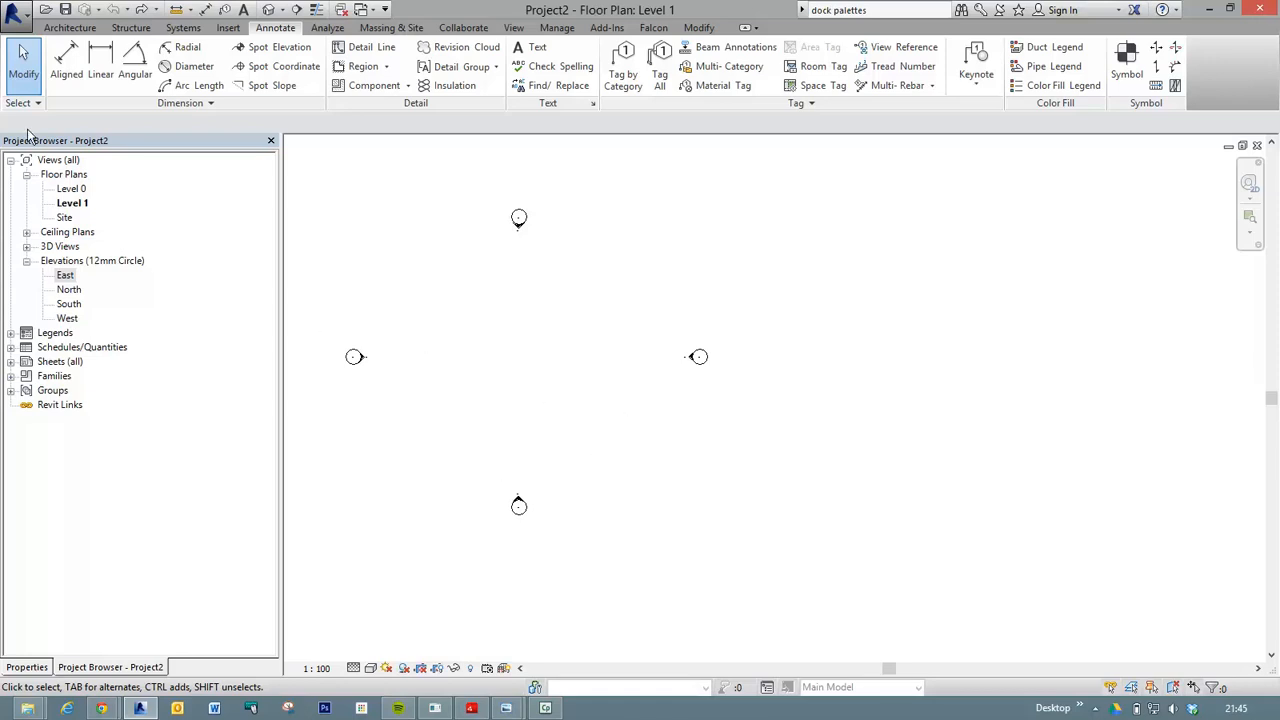
double_click(80, 189)
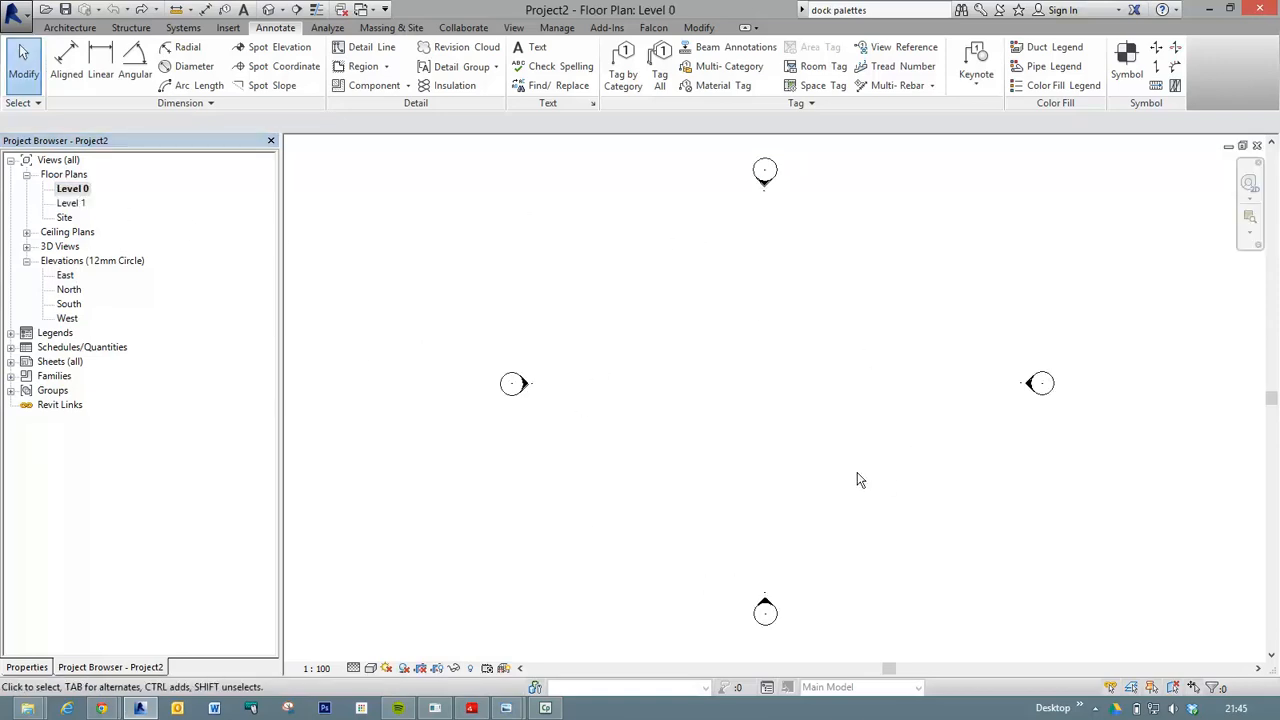
double_click(64, 276)
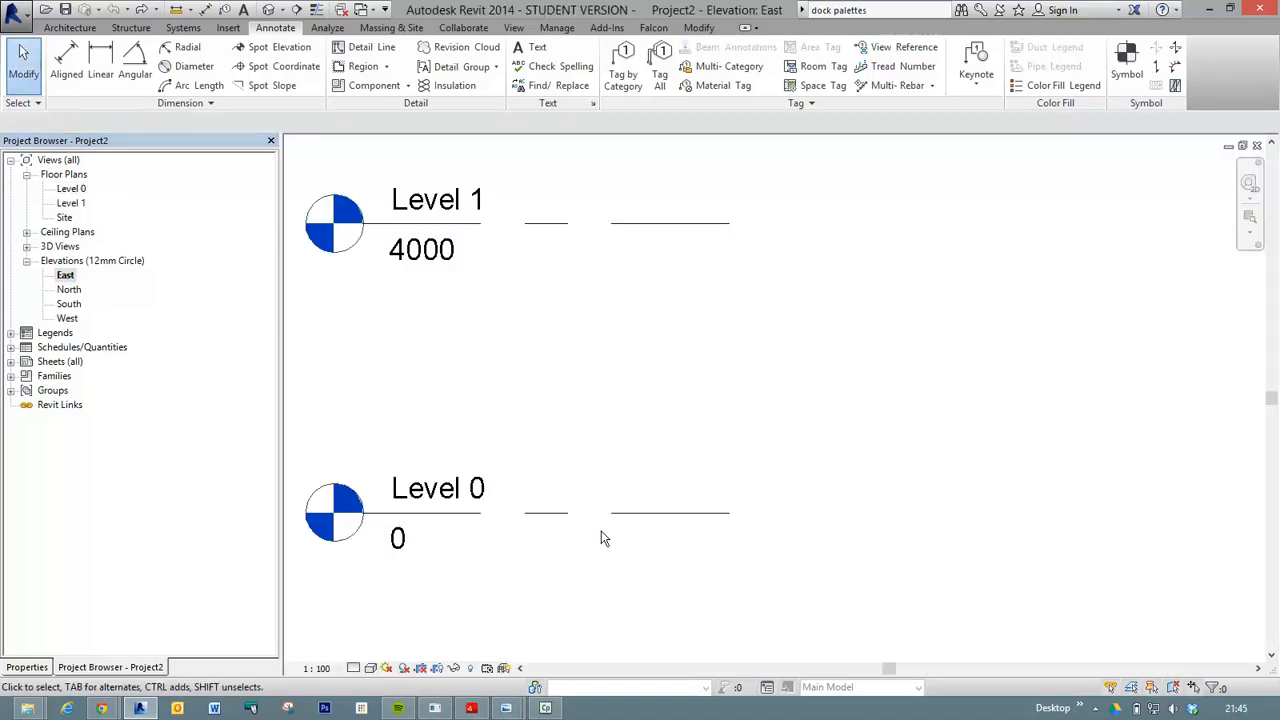
Tile the open floor plan and elevation views beside each other.
key("ctrl+Tab")
key("w")
key("t")
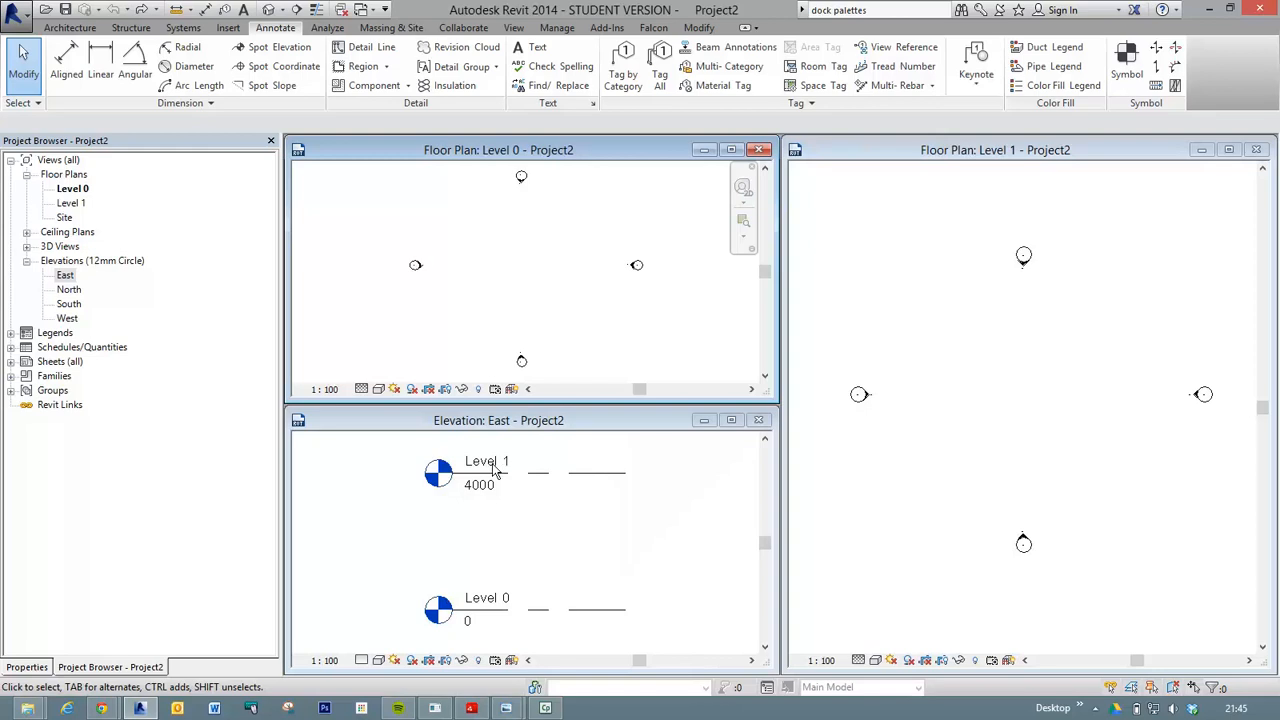
Make the East elevation the active view and maximize it, leaving room above the existing levels.
key("alt")
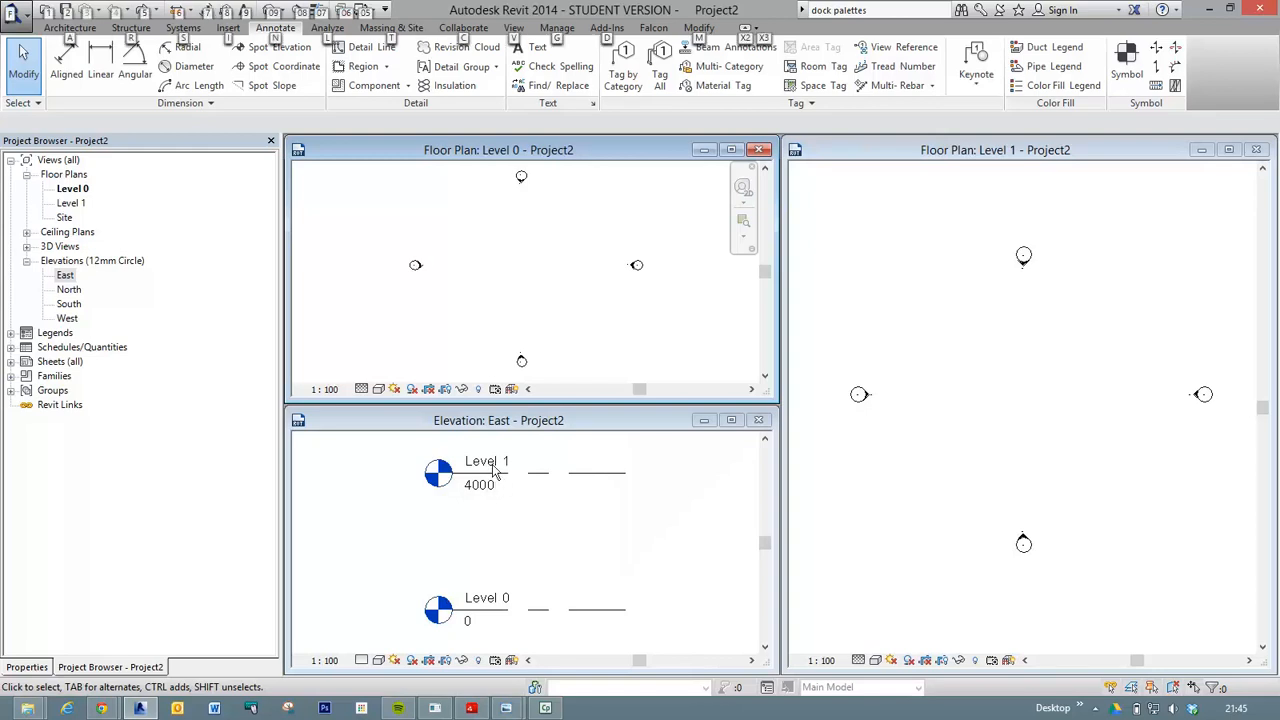
left_click(560, 515)
left_click(525, 482)
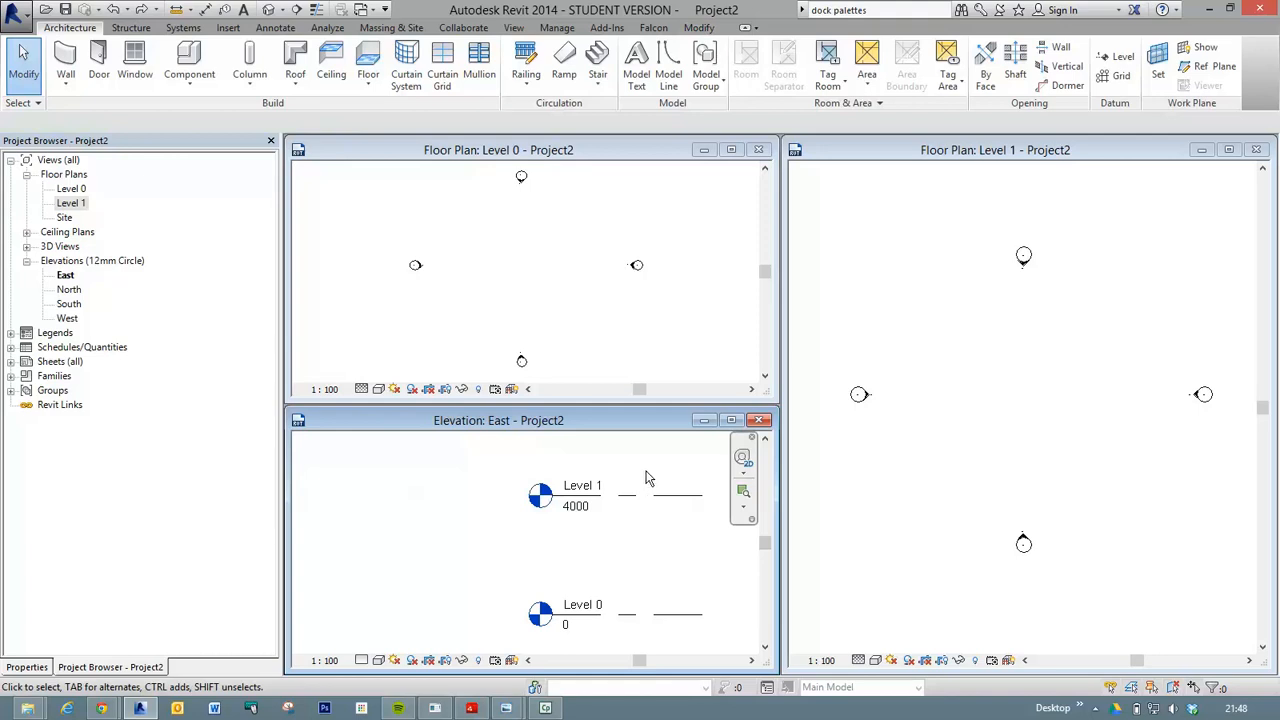
left_click(731, 420)
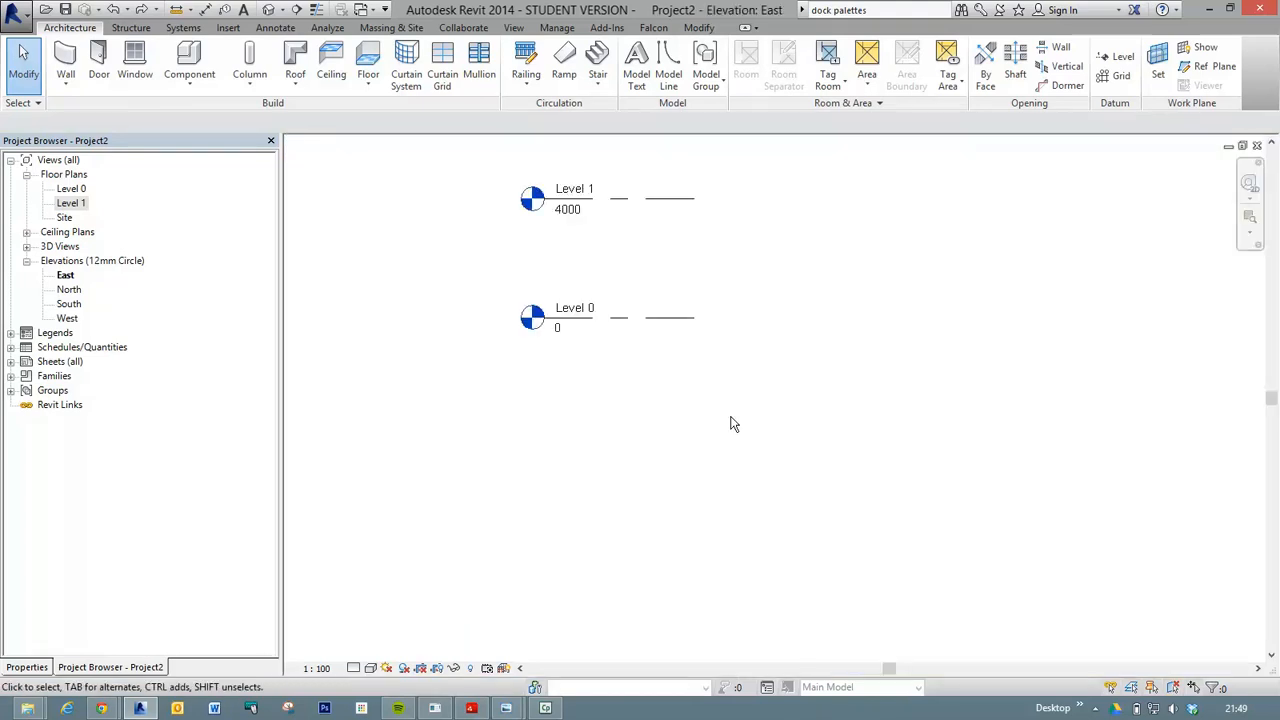
scroll(727, 438, "down", 3)
middle_click_drag(775, 330, 686, 514)
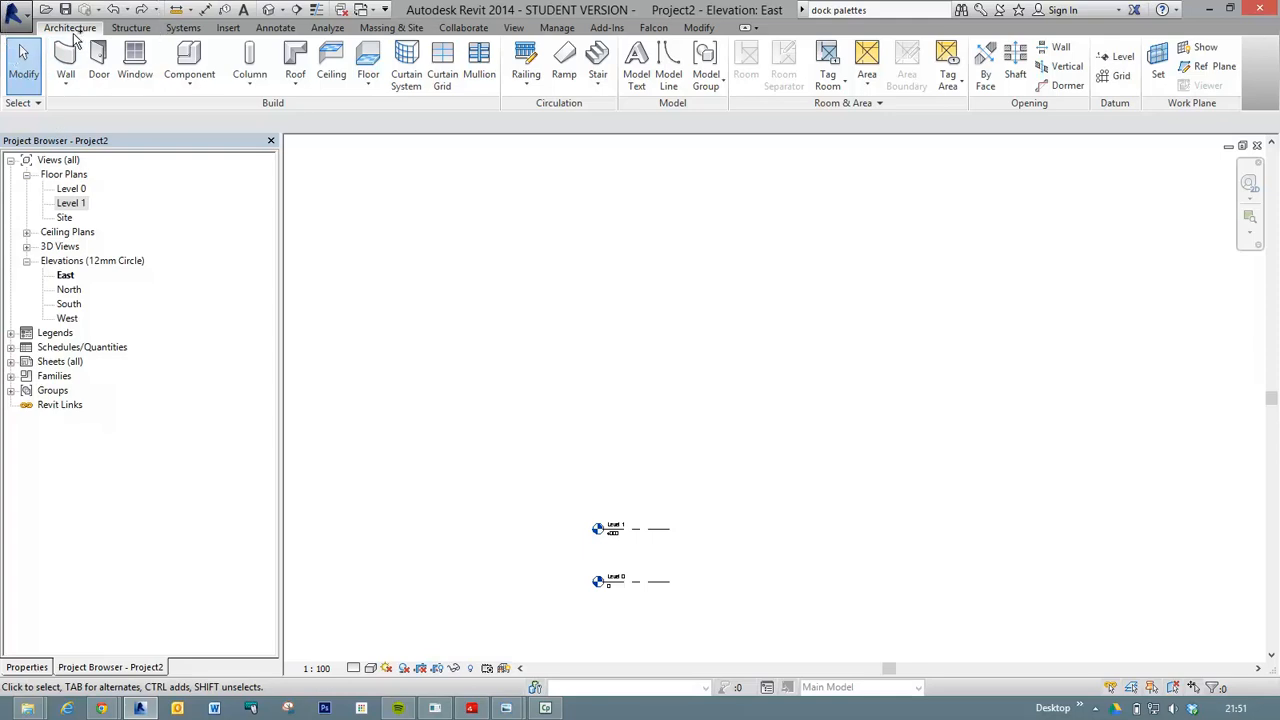
Draw a new level above Level 1 at an elevation of about 18000 mm, aligned with both ends of the existing levels.
left_click(1120, 58)
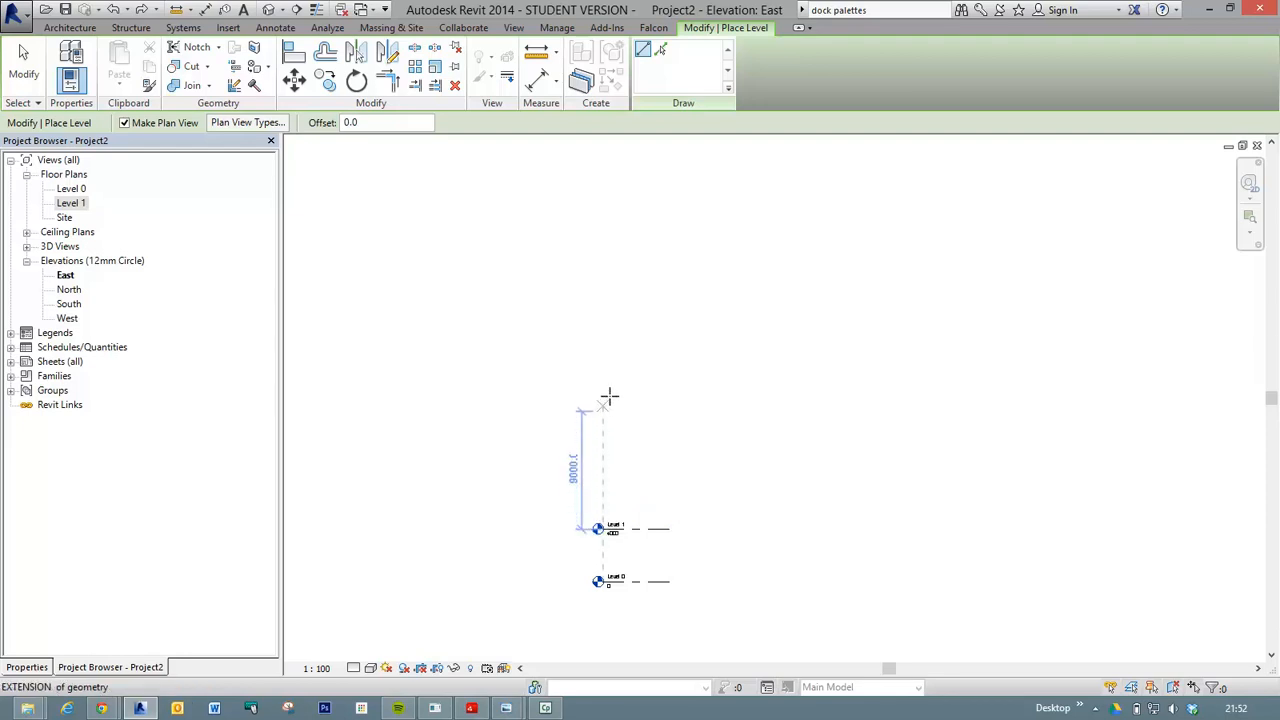
left_click(609, 344)
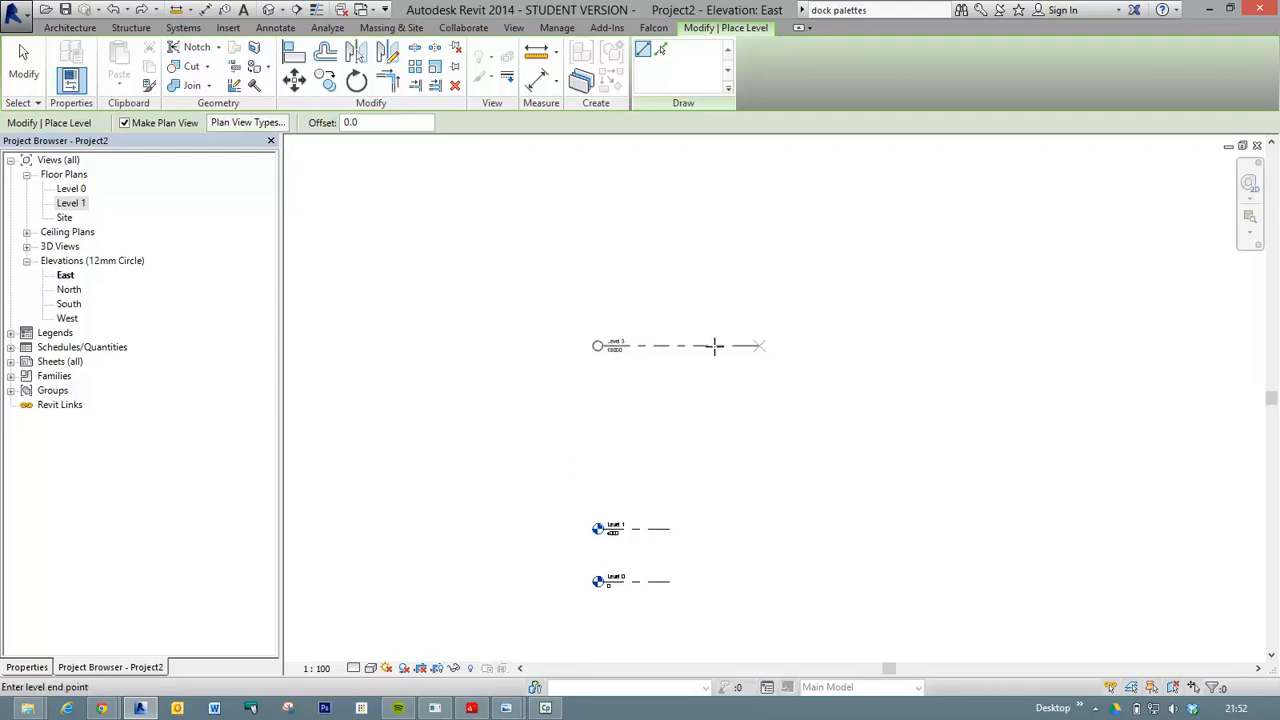
left_click(670, 346)
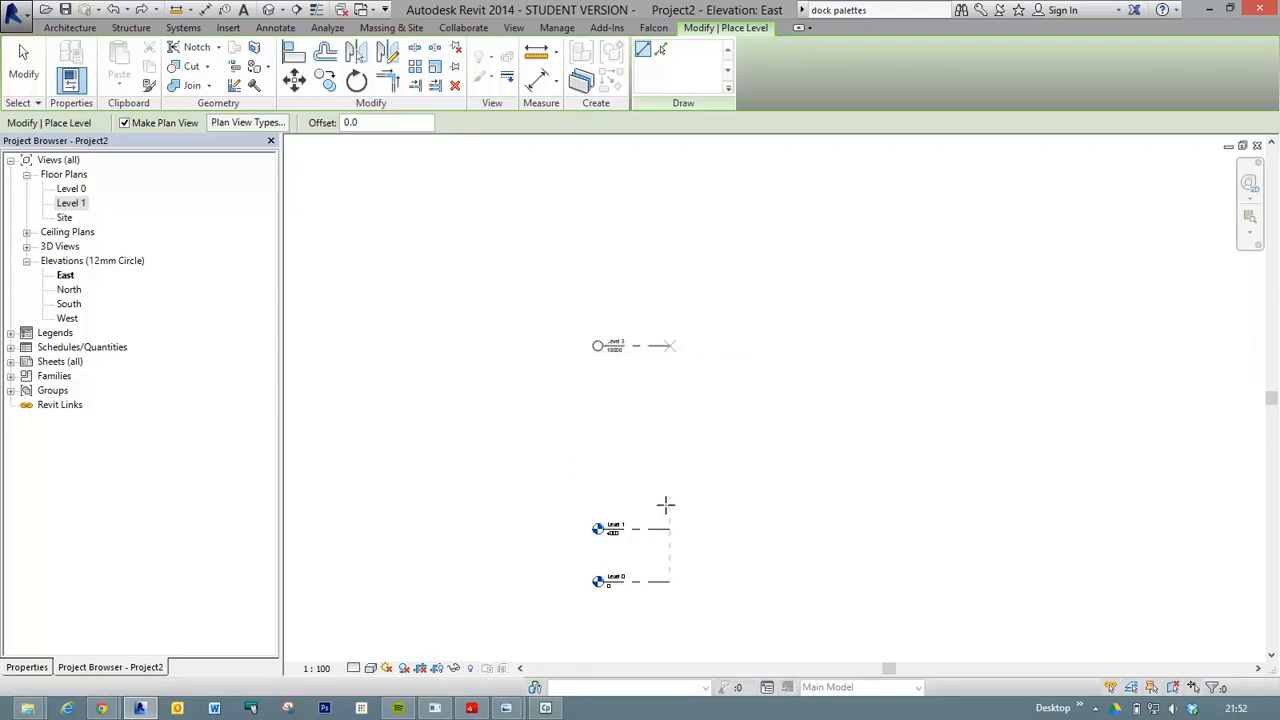
left_click(672, 346)
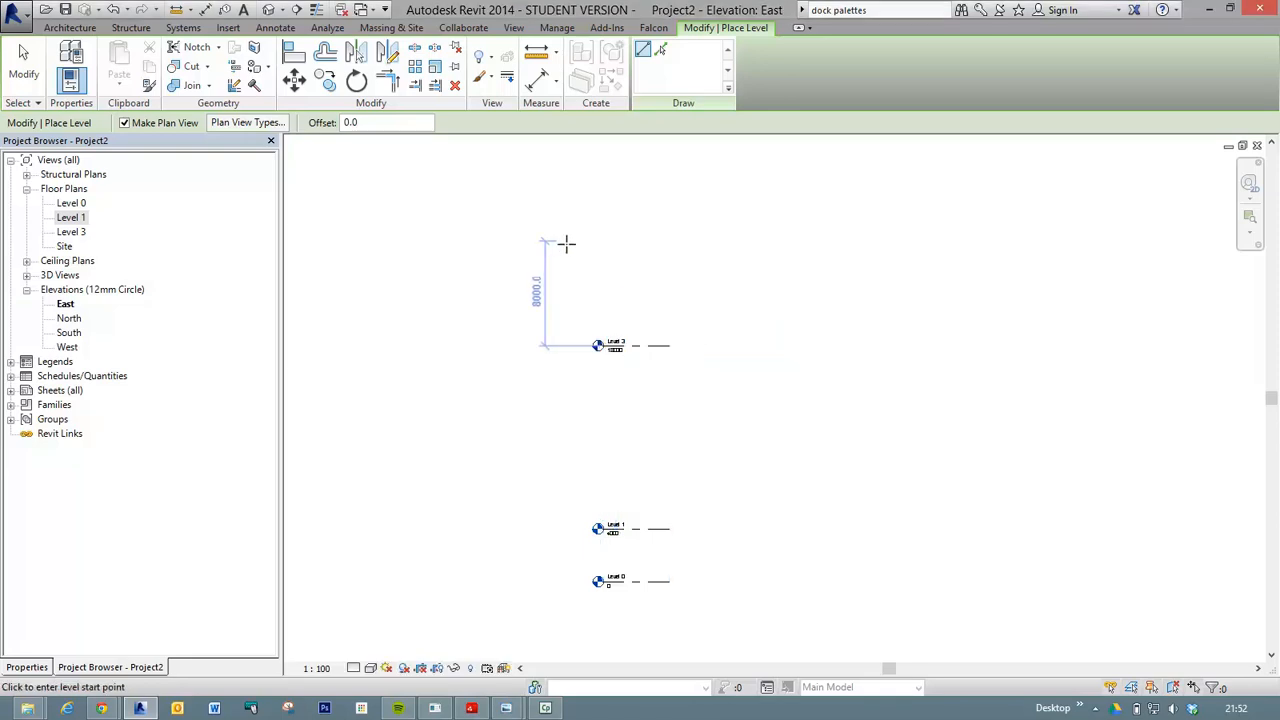
key("Escape")
key("Escape")
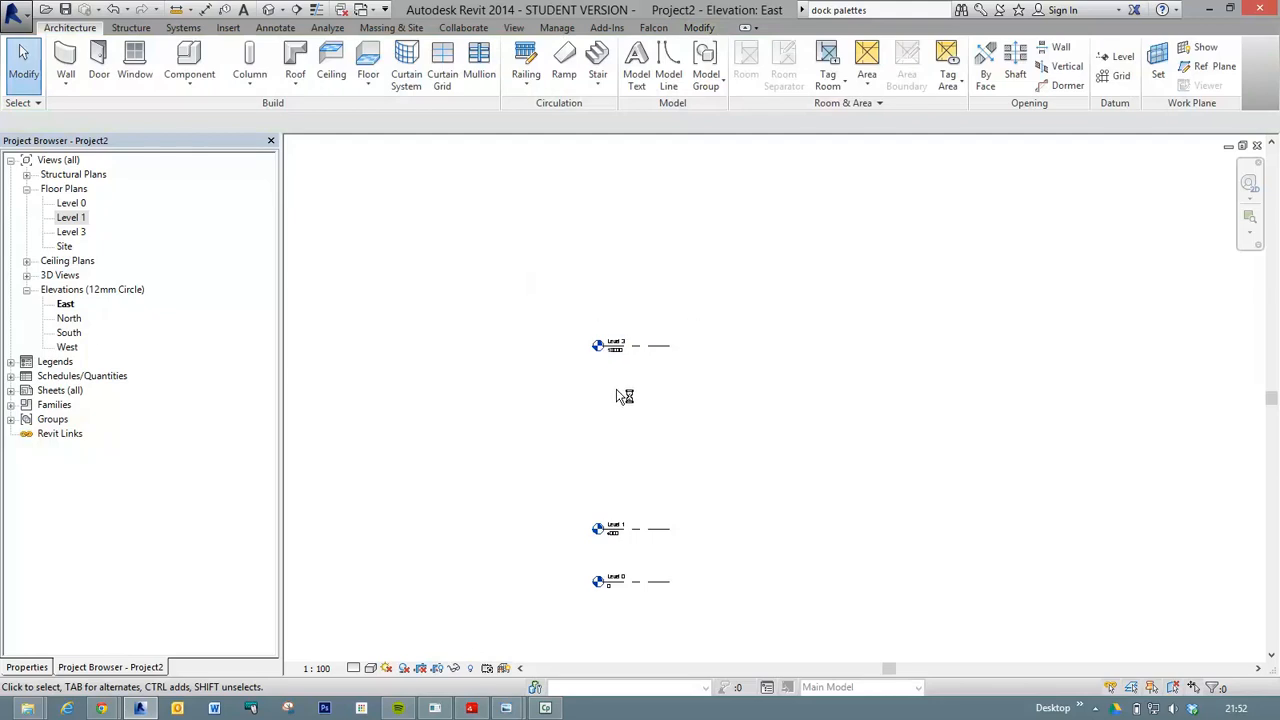
scroll(624, 396, "up", 3)
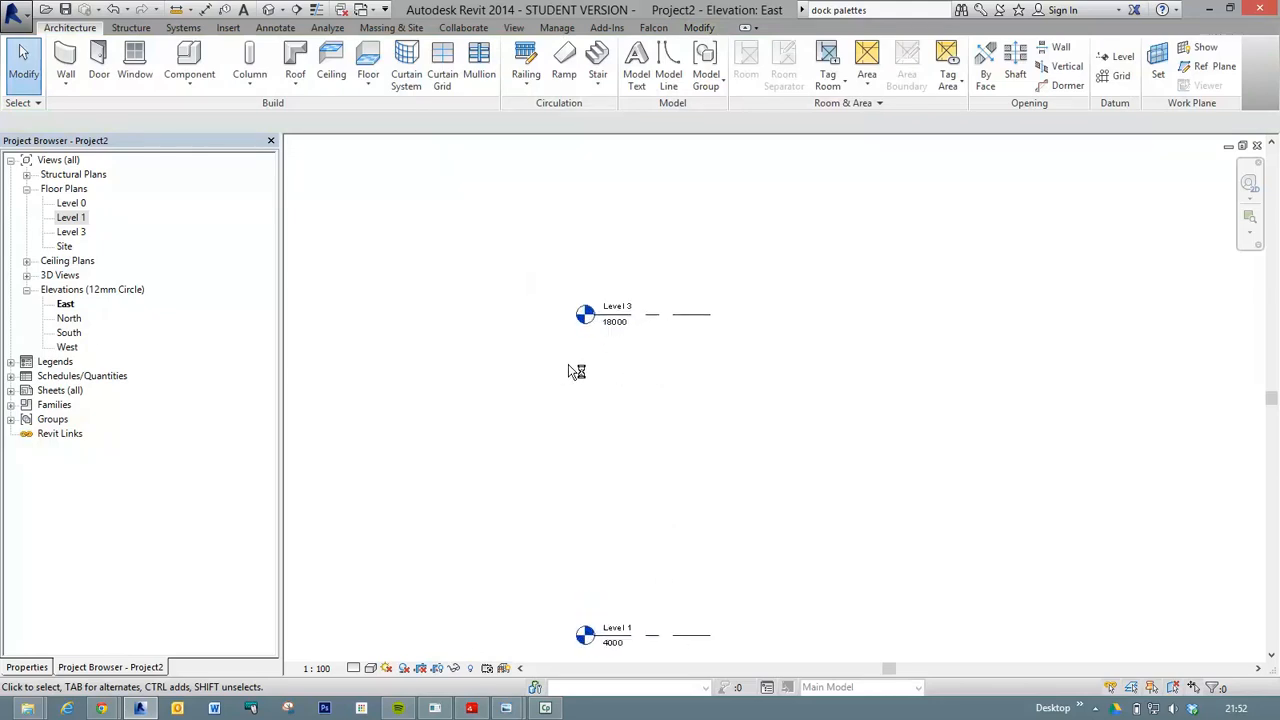
scroll(630, 373, "up", 2)
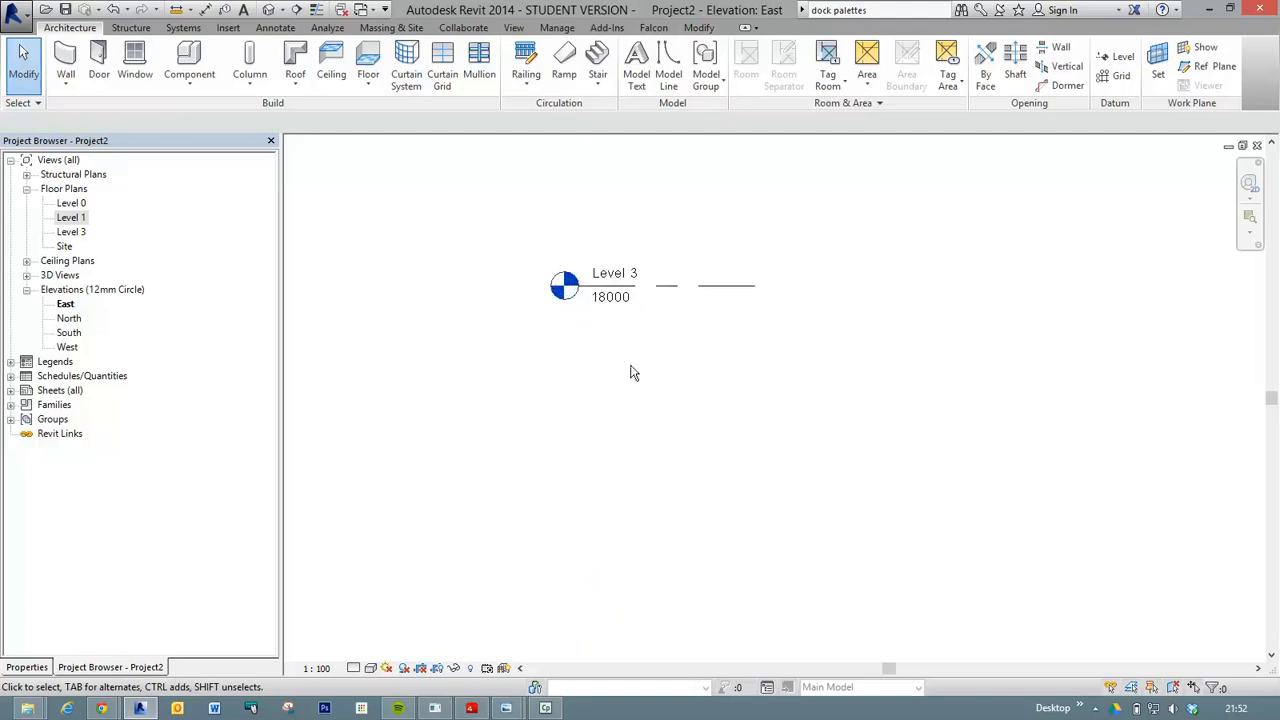
scroll(560, 358, "up", 1)
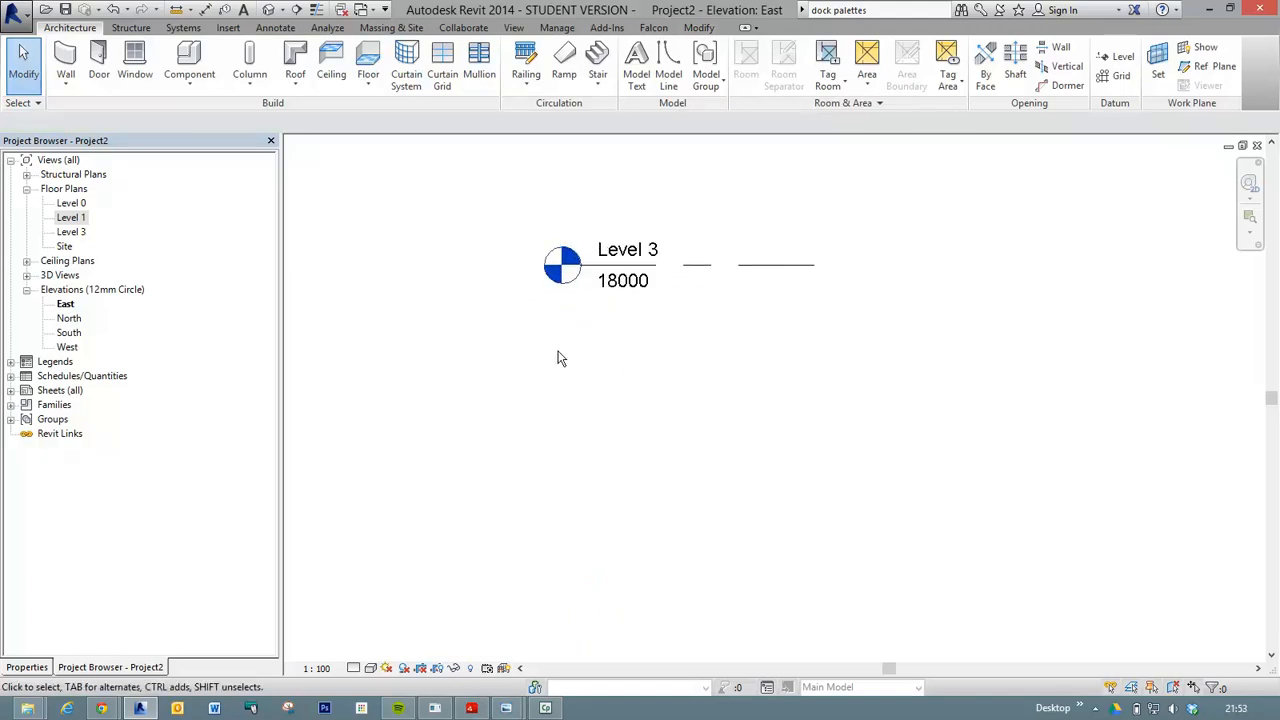
left_click(622, 281)
left_click(622, 281)
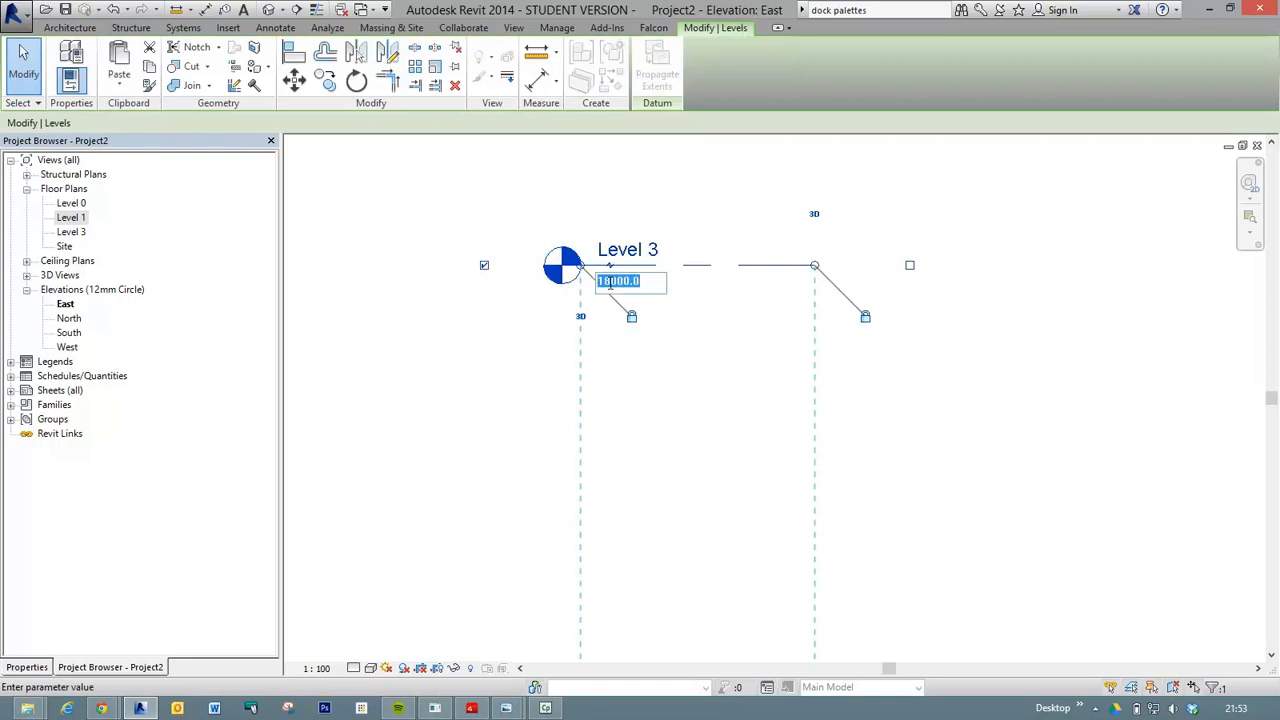
left_click(619, 282)
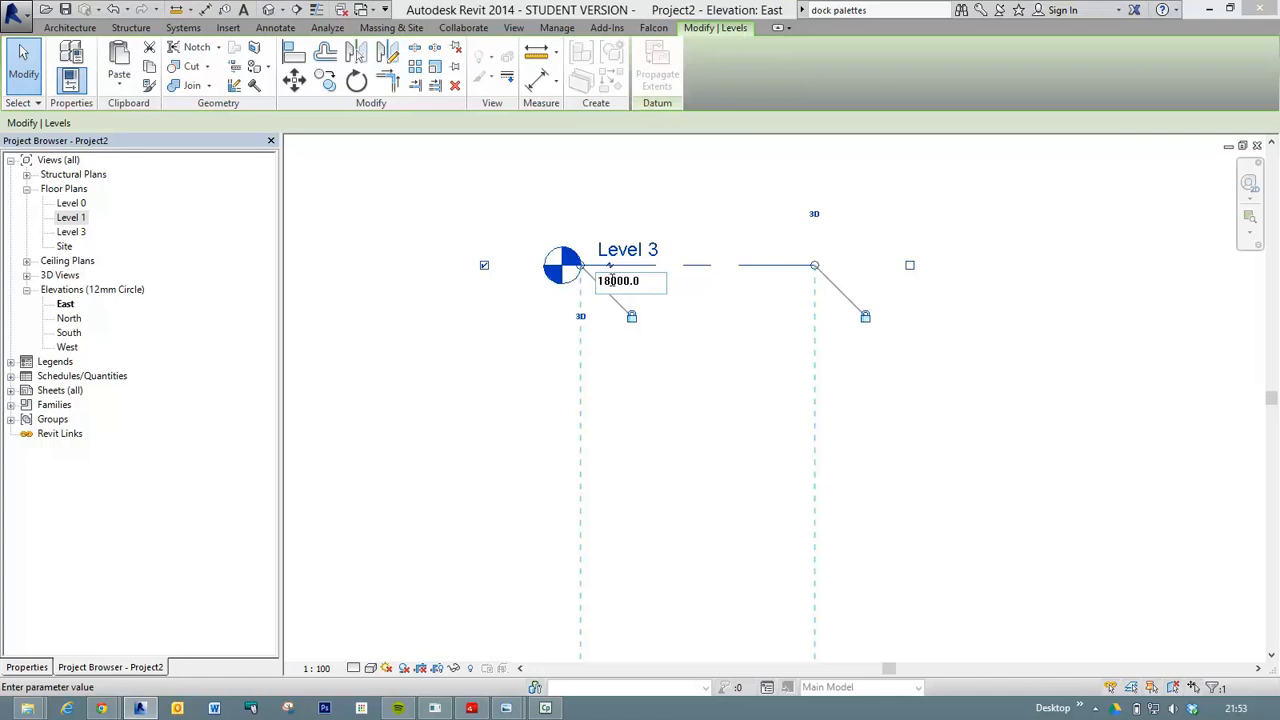
key("Escape")
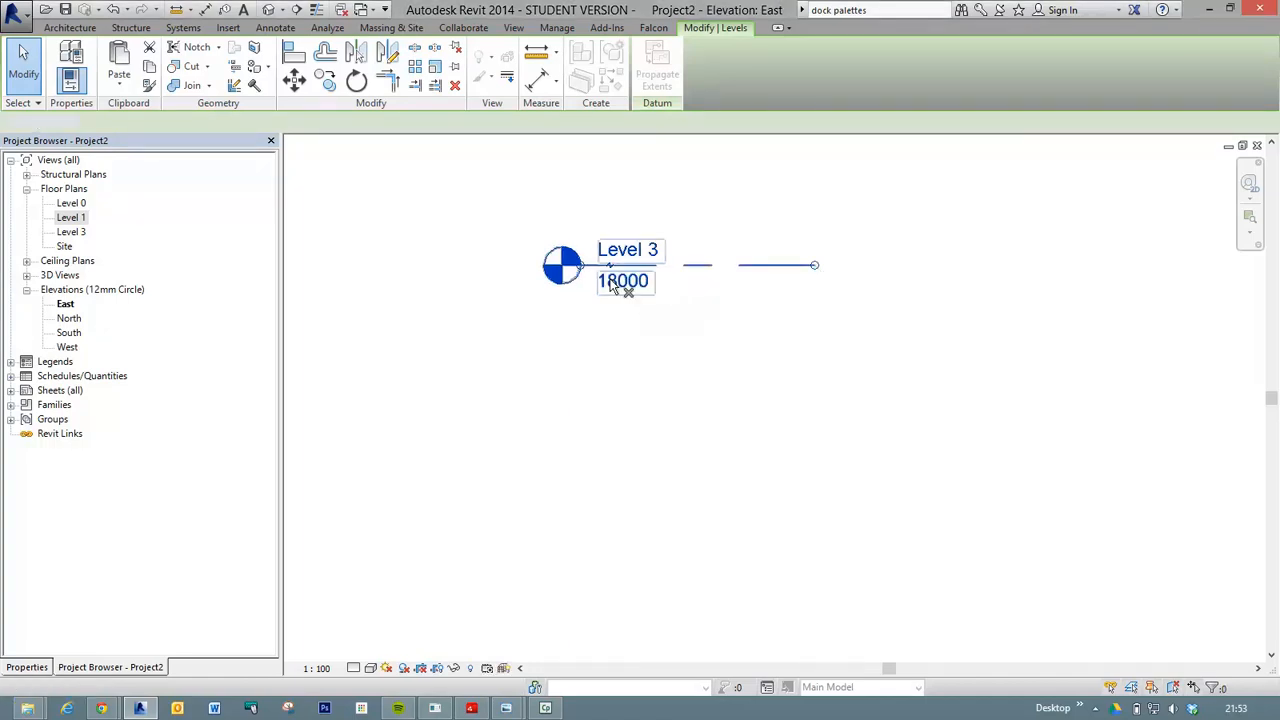
key("Delete")
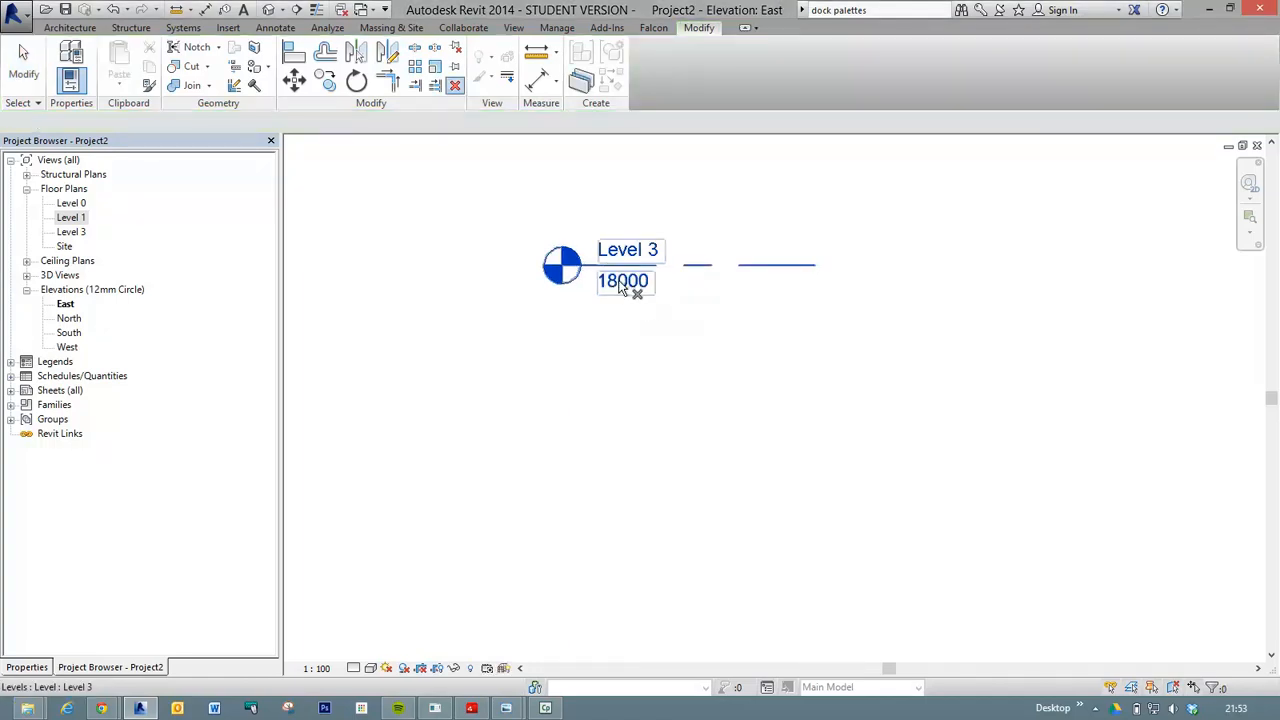
key("Escape")
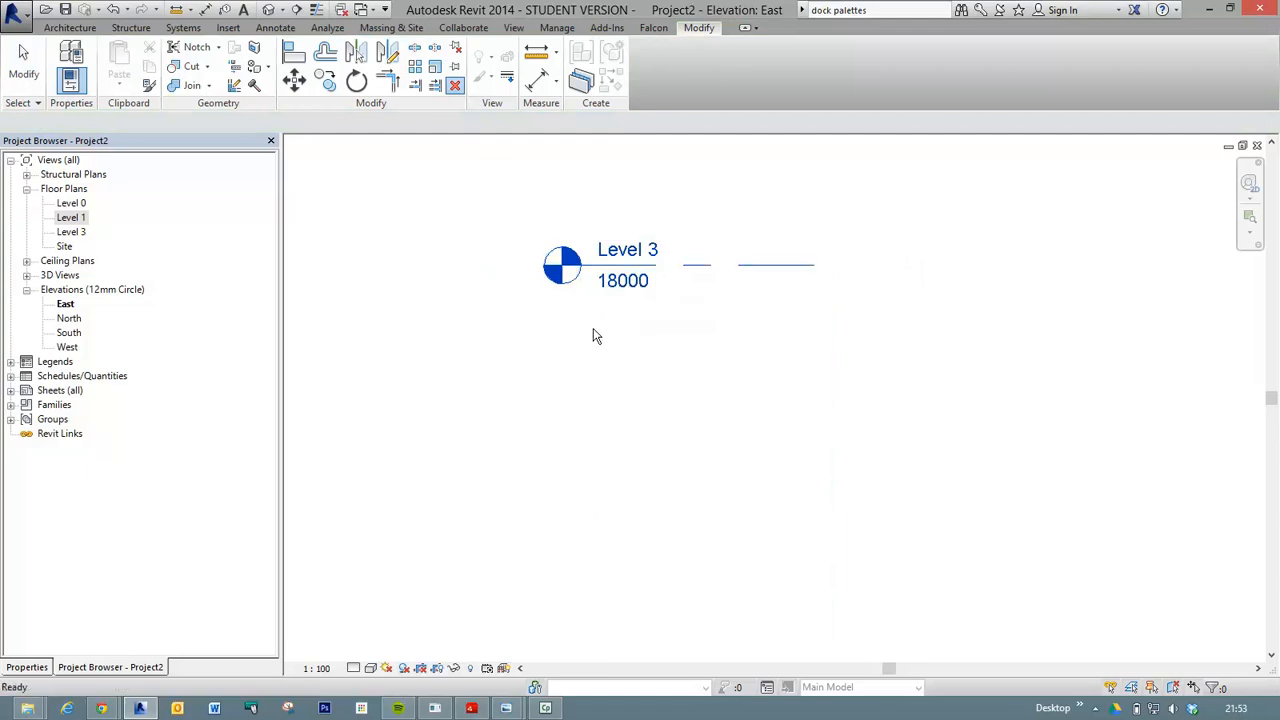
Set the elevation of Level 3 to 140000 mm.
left_click(620, 282)
left_click(619, 283)
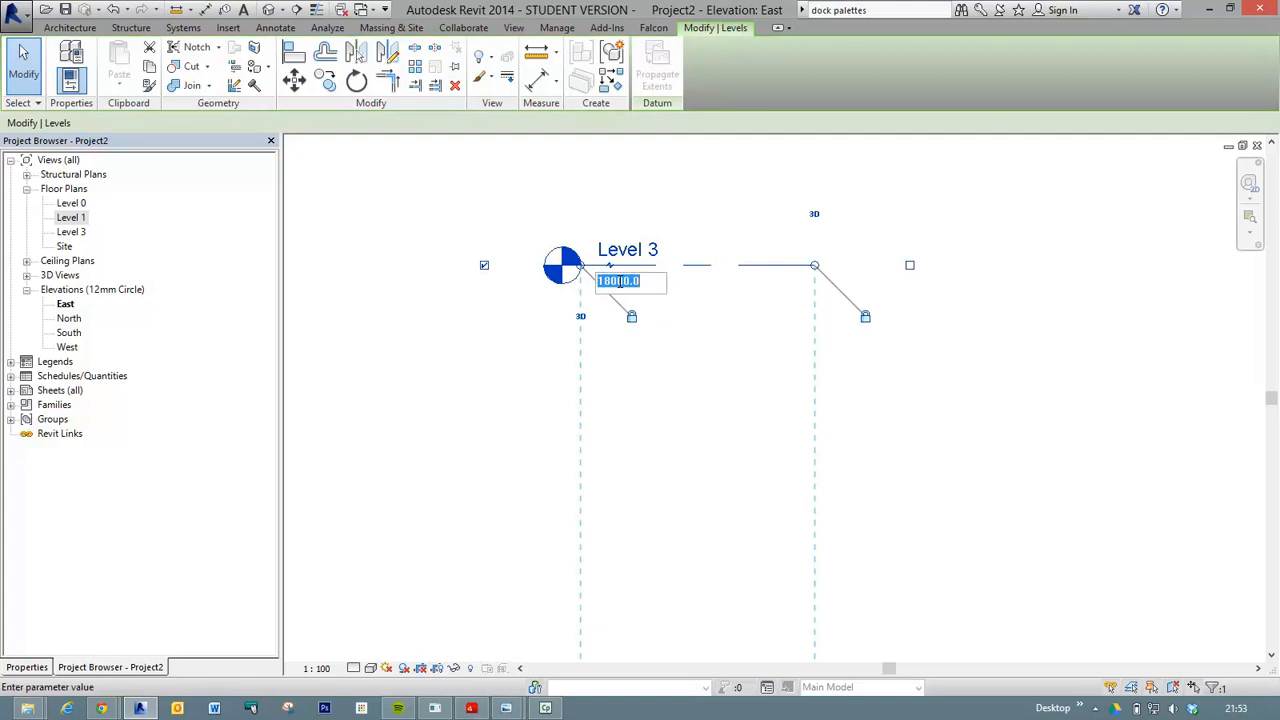
left_click(612, 283)
key("BackSpace")
type("40")
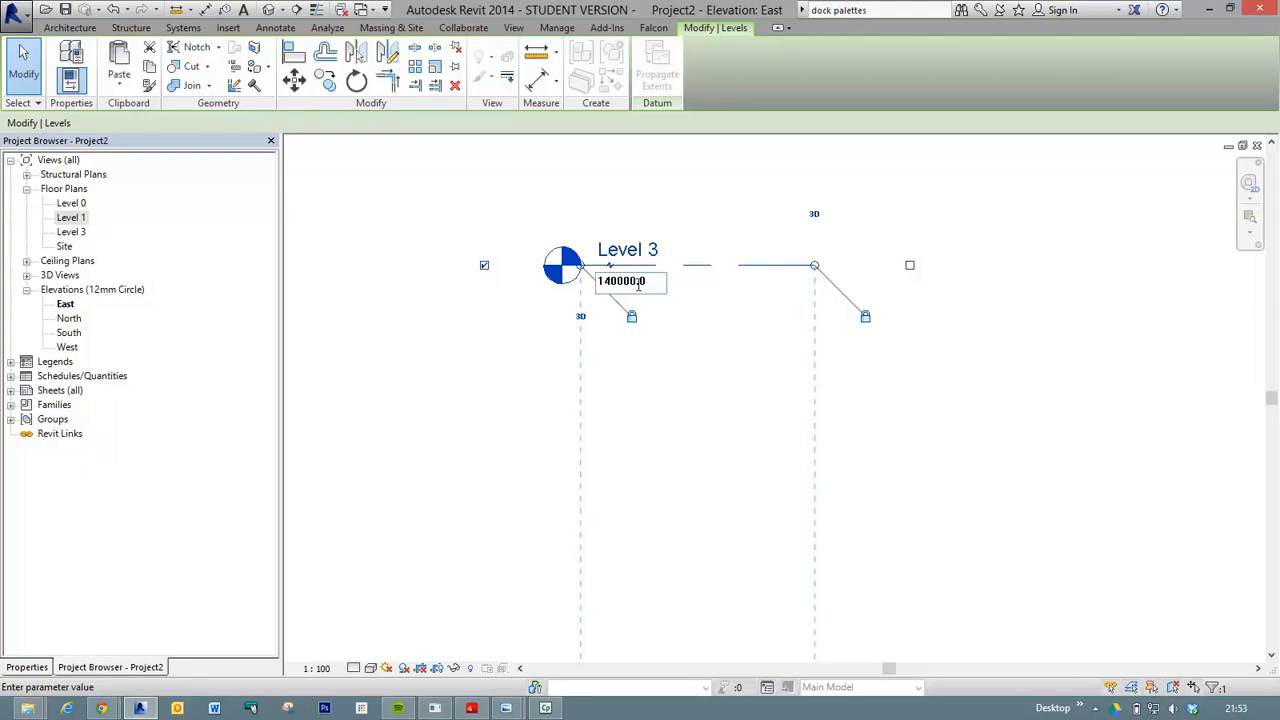
key("Return")
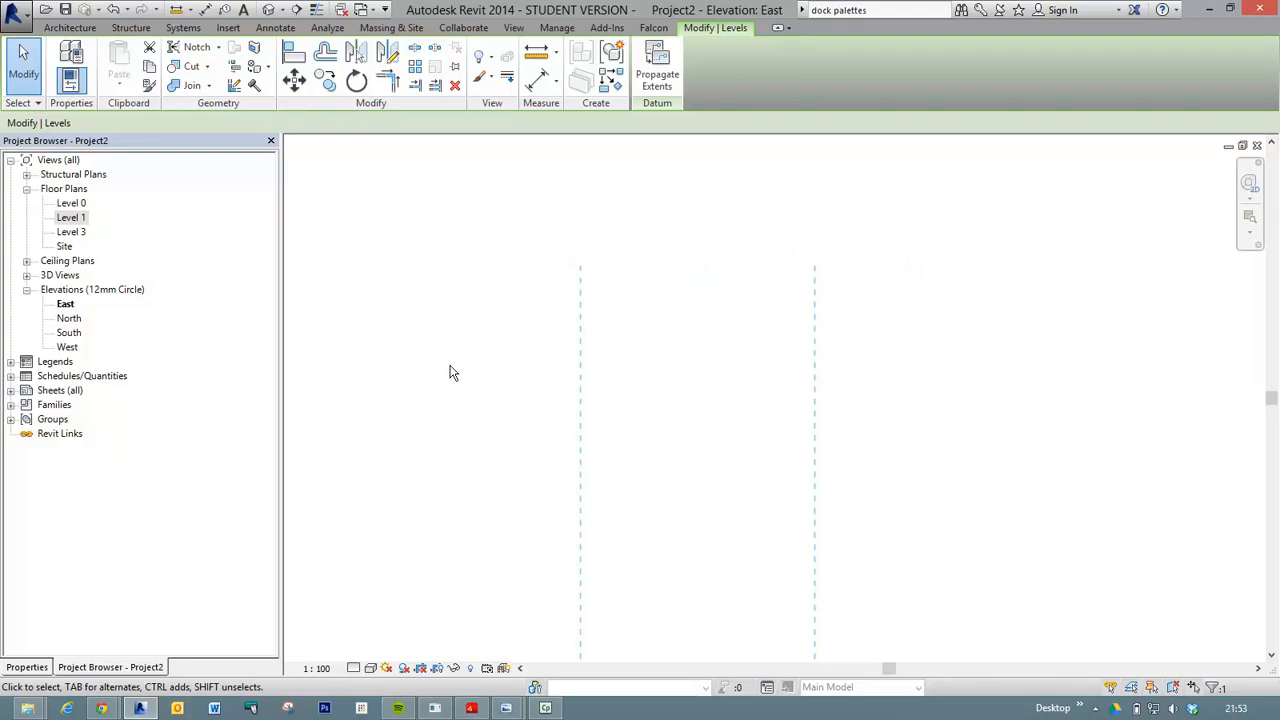
Stretch the end of Level 3 opposite its level head outward, making all the aligned levels a little over twice as long.
key("z")
key("f")
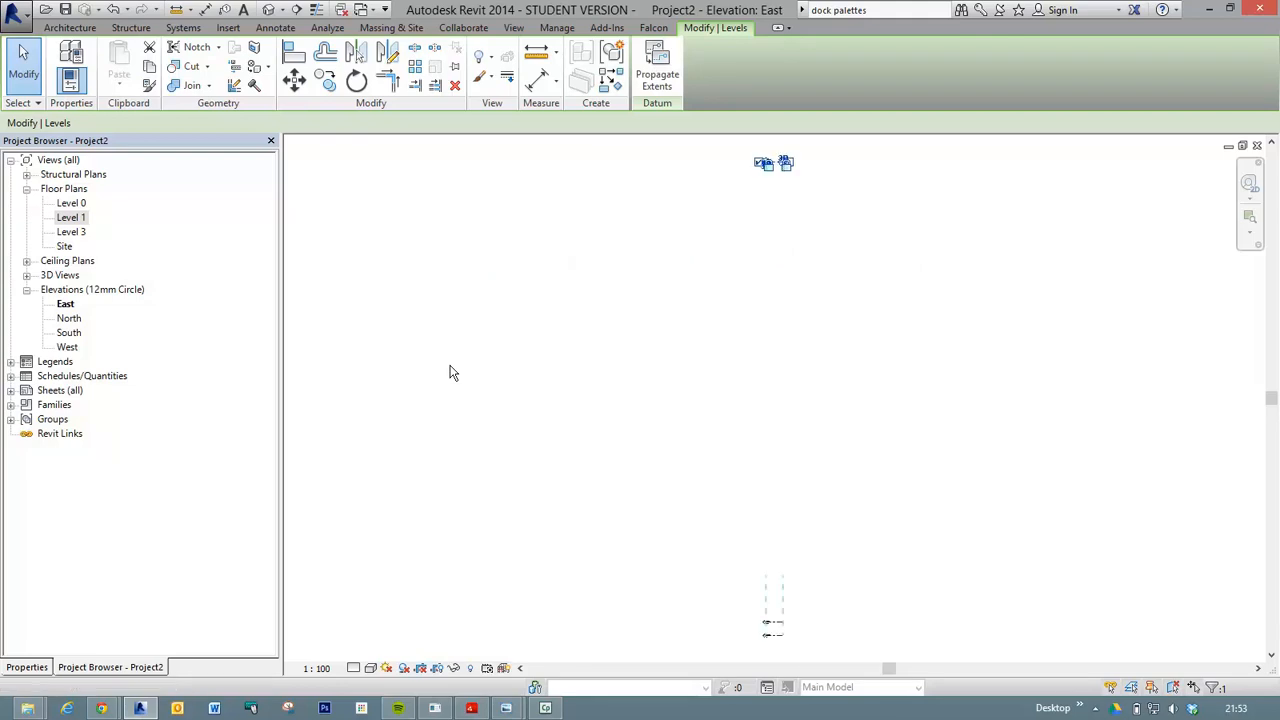
left_click(752, 230)
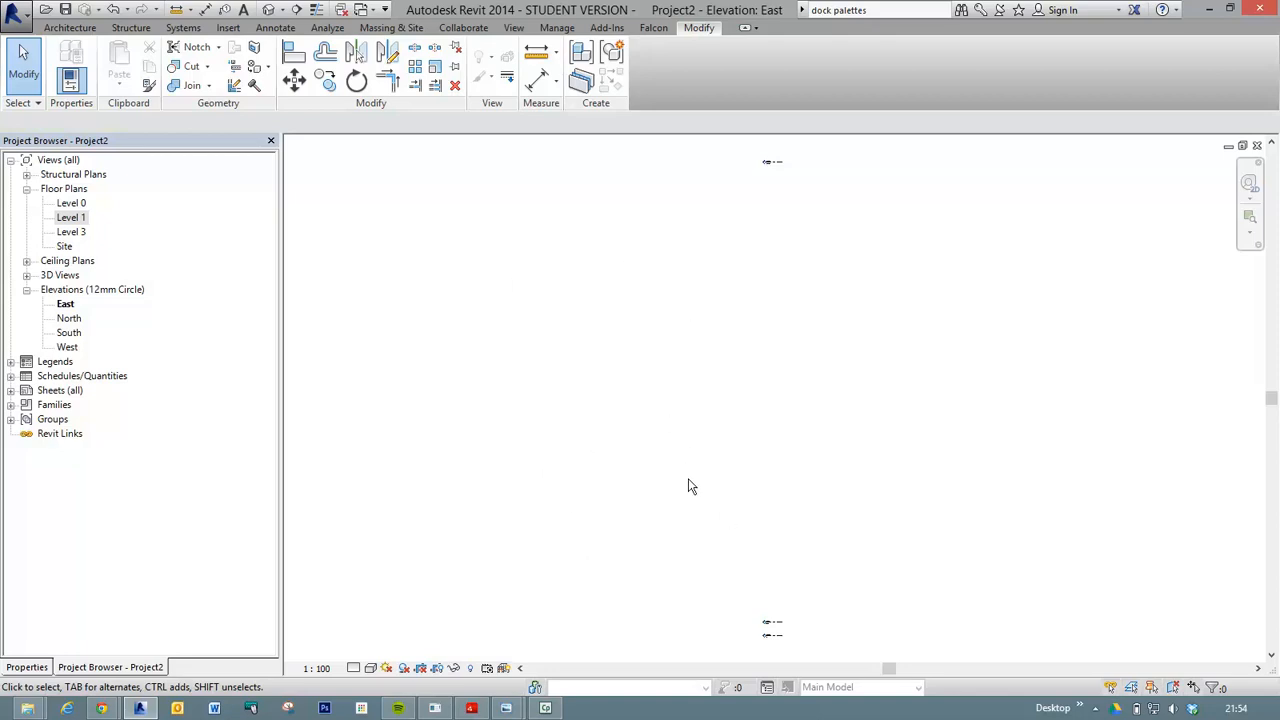
key("z")
key("r")
left_click_drag(738, 155, 815, 189)
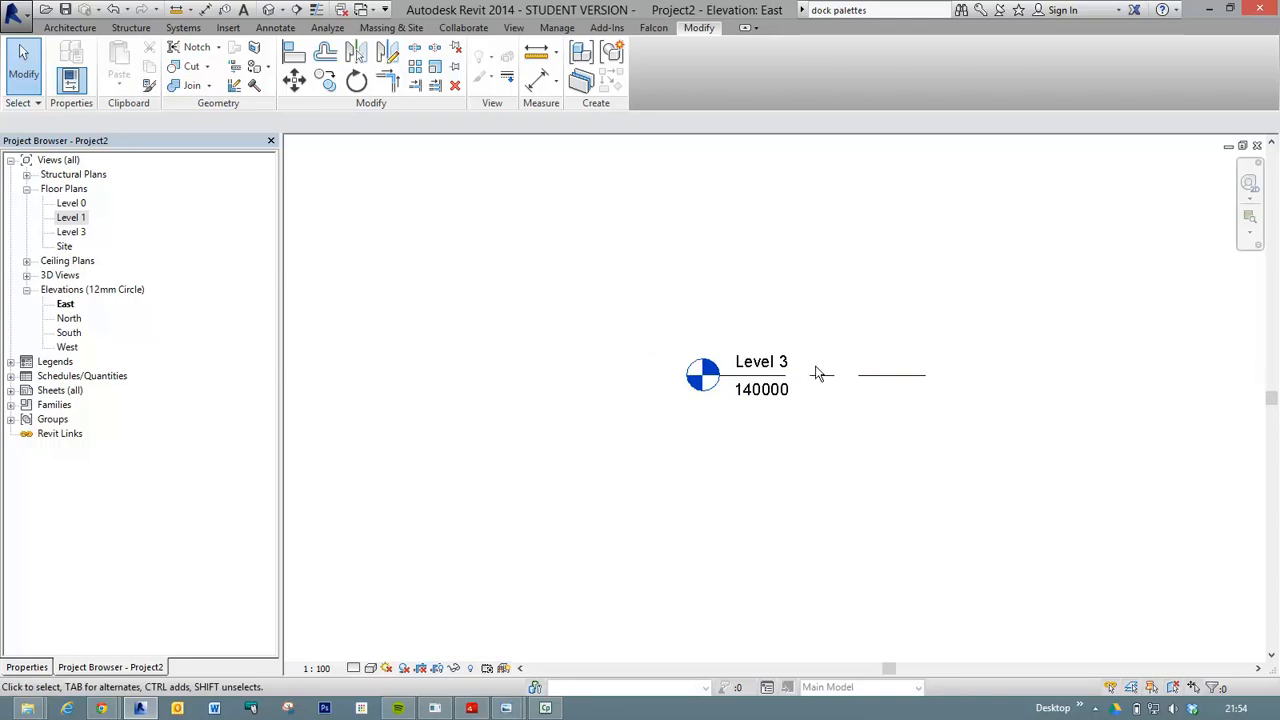
left_click(862, 377)
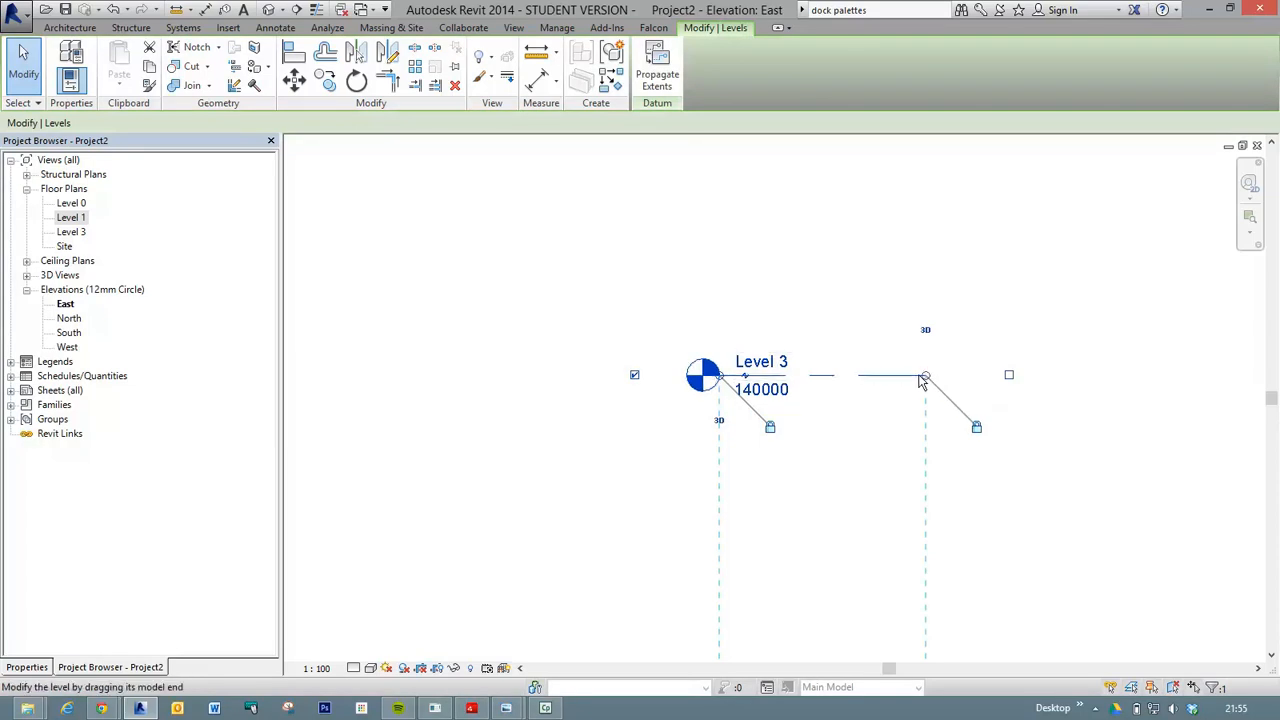
left_click_drag(927, 378, 1182, 378)
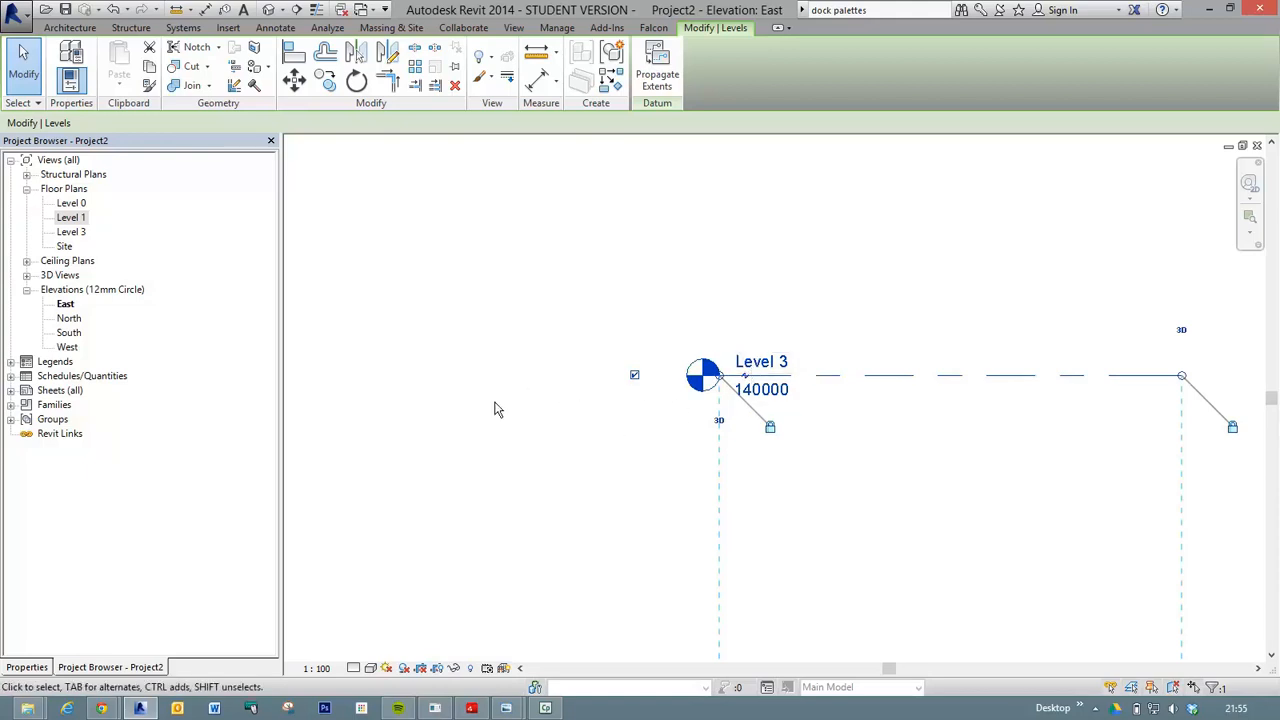
scroll(509, 403, "down", 4)
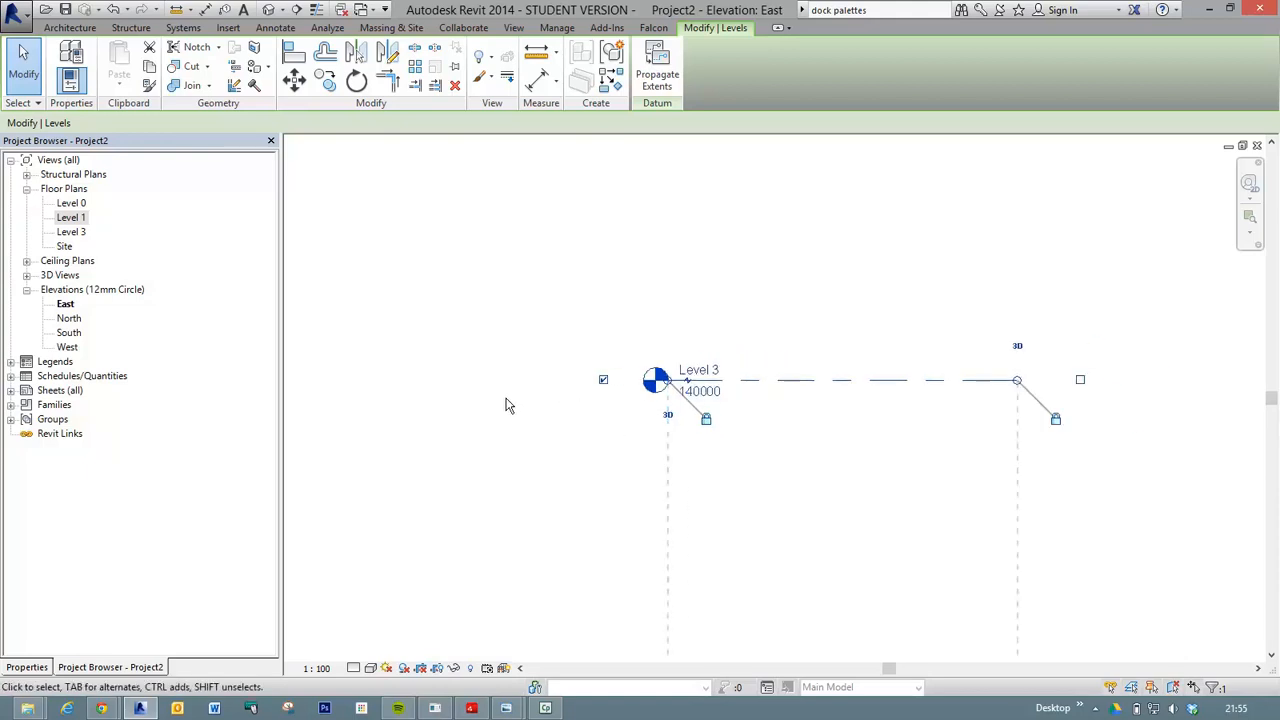
scroll(503, 410, "down", 3)
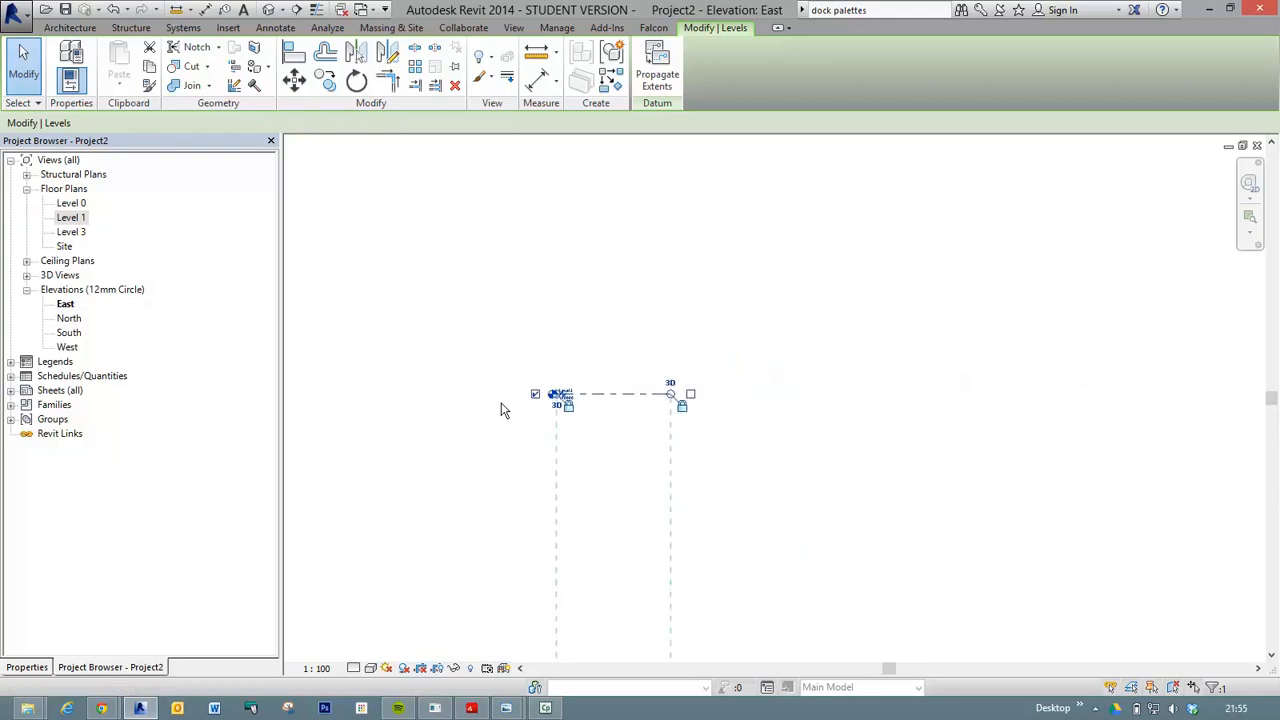
middle_click(503, 408)
middle_click(503, 408)
left_click(655, 454)
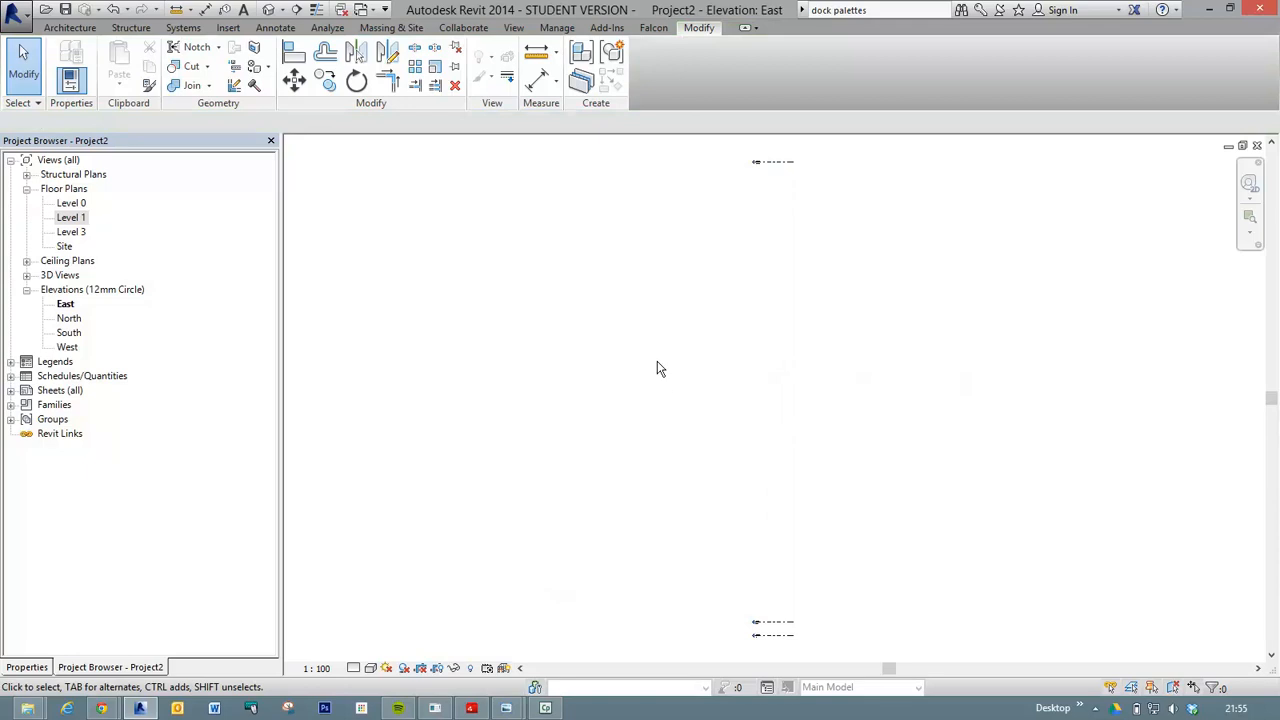
Set the East elevation's view scale to 1:500 and check the size of the Level 3 head.
left_click(318, 668)
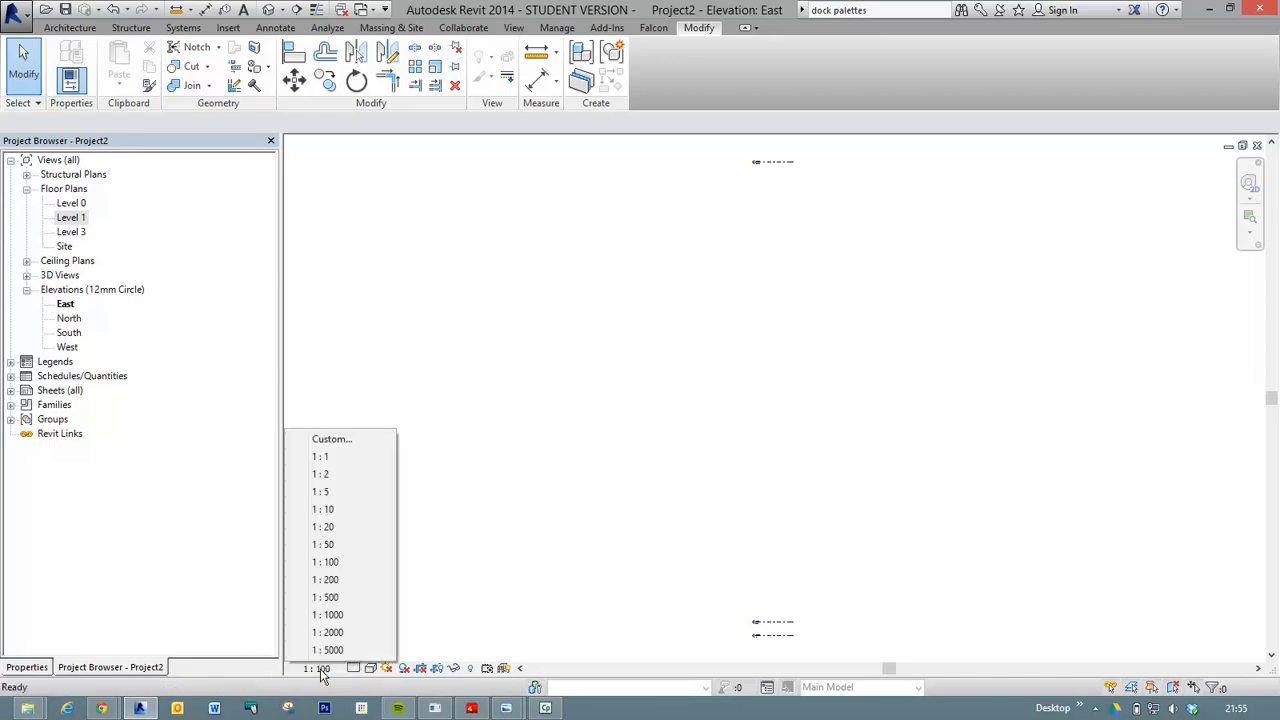
left_click(333, 600)
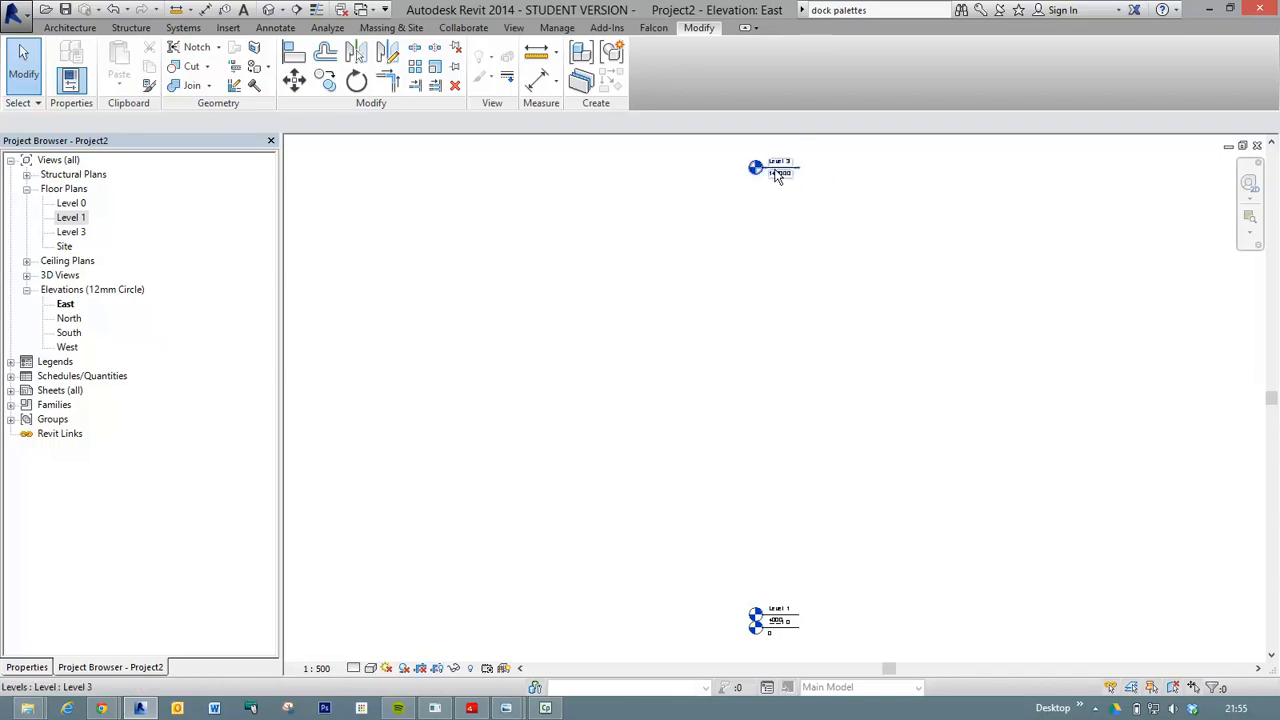
scroll(772, 172, "up", 4)
key("ctrl")
key("ctrl")
key("ctrl")
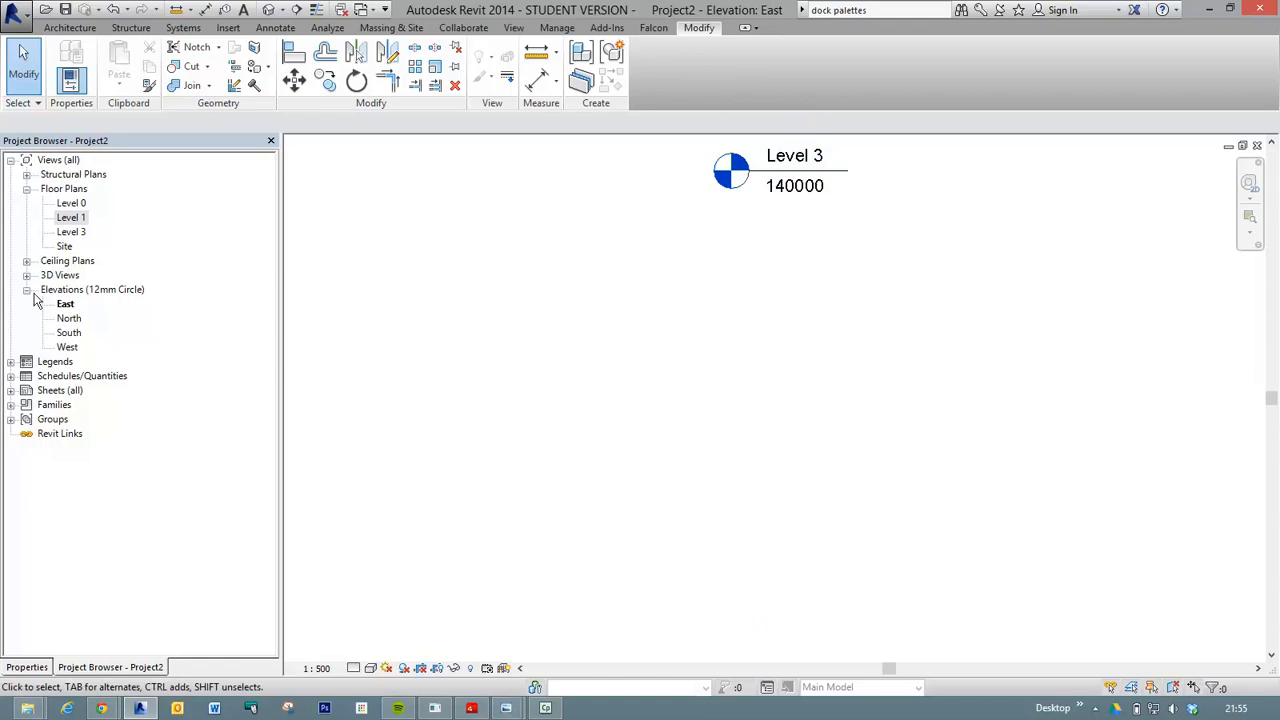
key("ctrl")
key("ctrl")
key("ctrl")
key("ctrl")
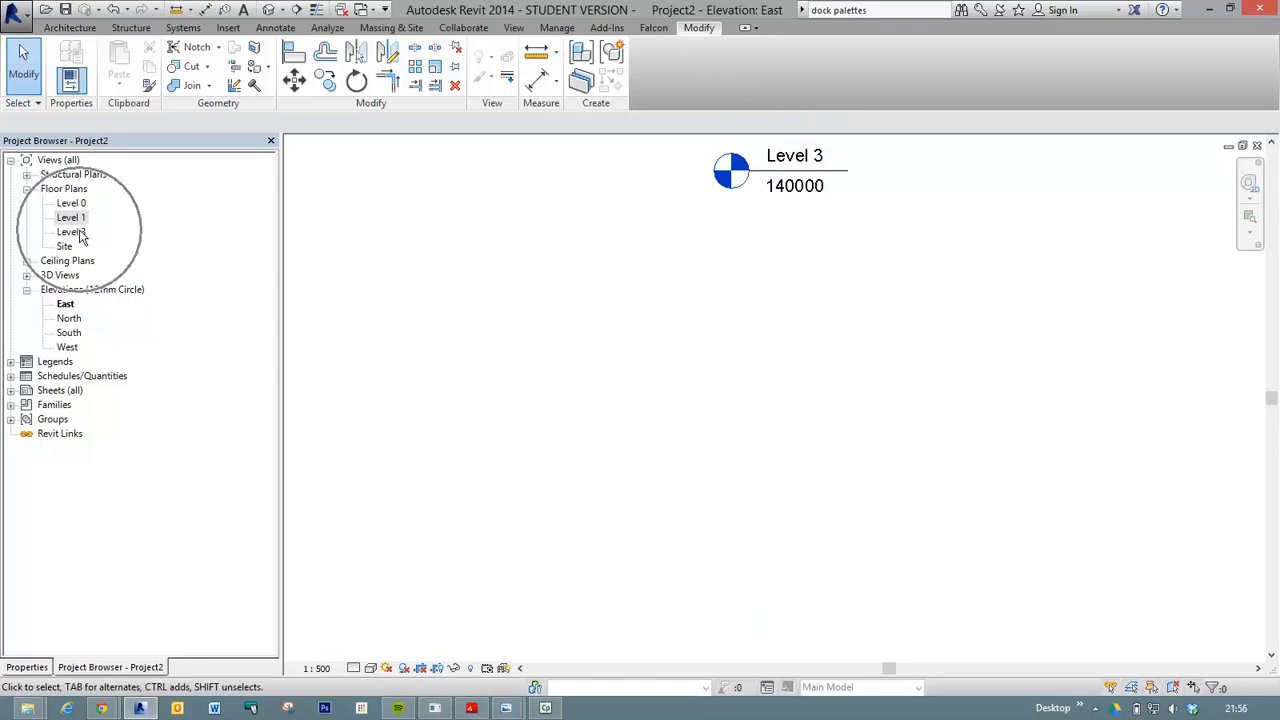
key("ctrl")
key("ctrl")
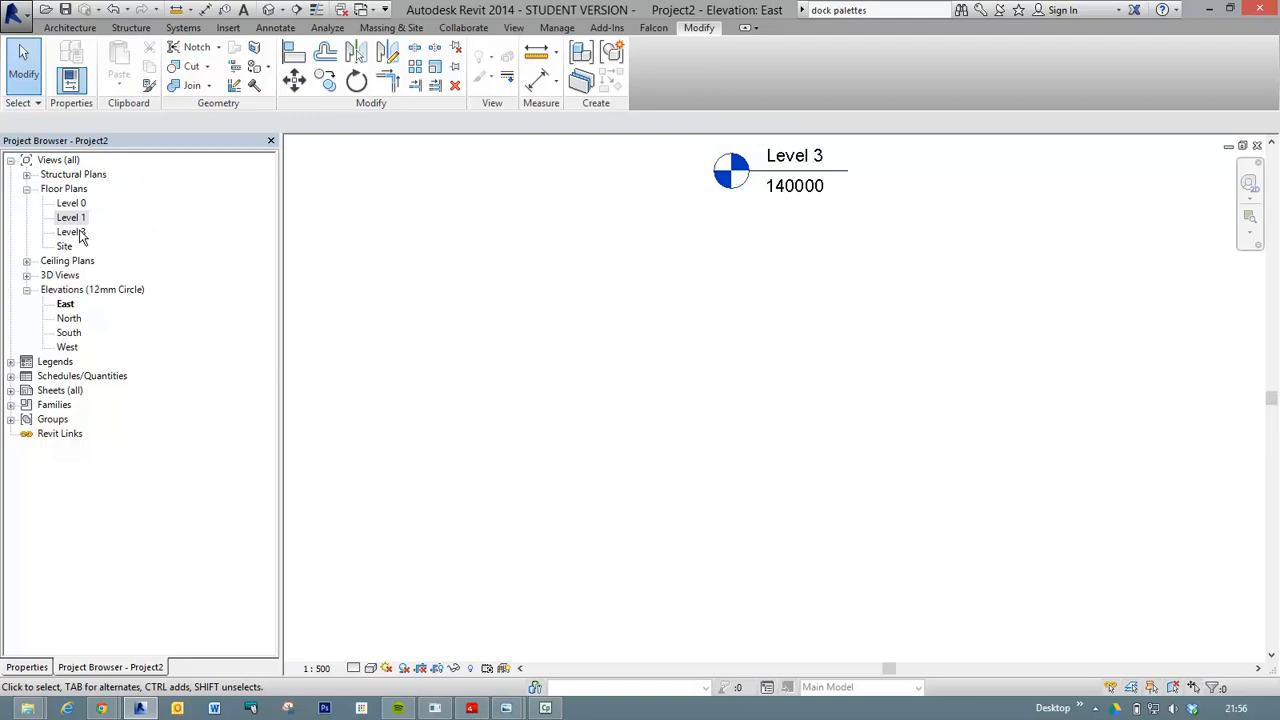
Open the Level 3 floor plan and maximize it, with the four elevation markers centred in the view.
left_click(78, 233)
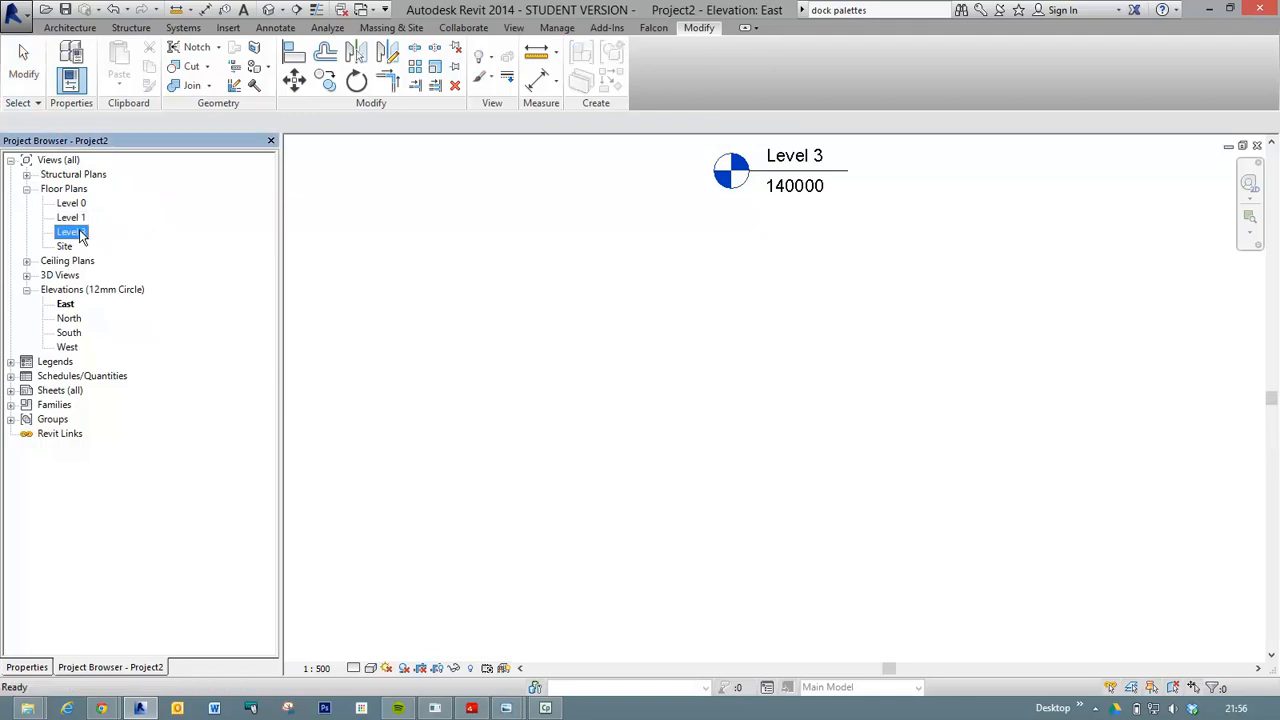
double_click(80, 232)
key("w")
key("t")
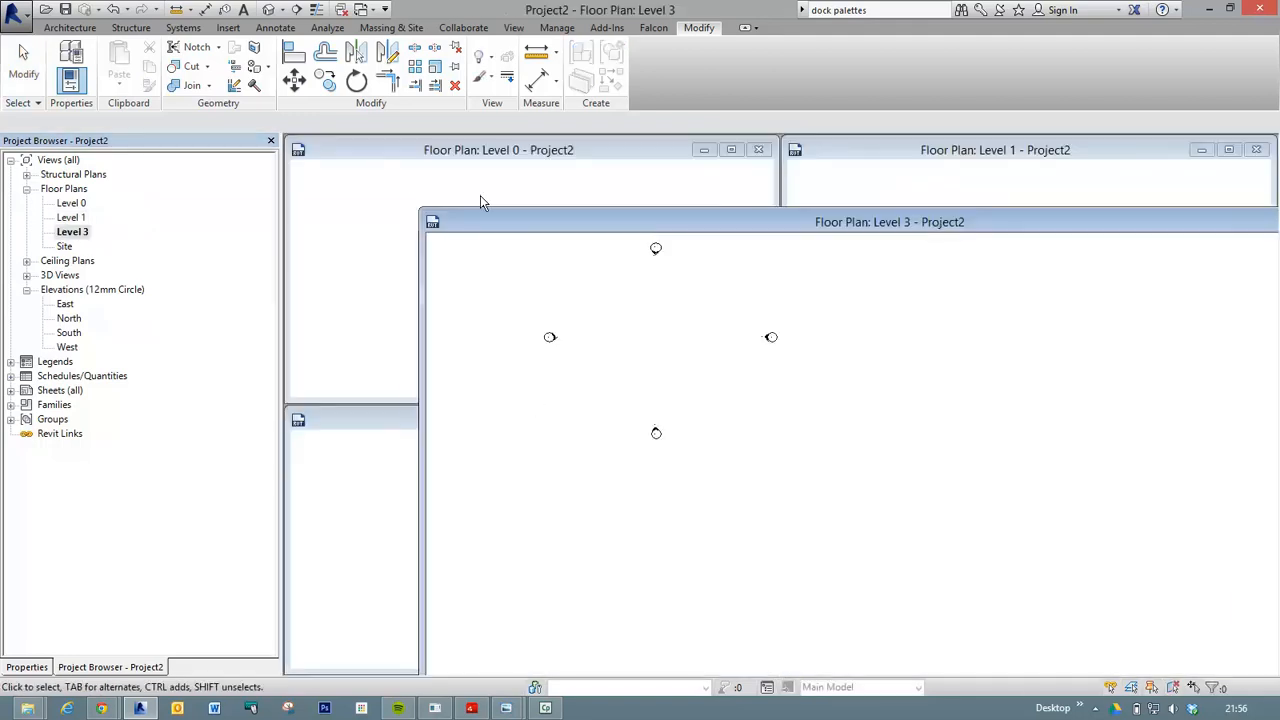
double_click(935, 222)
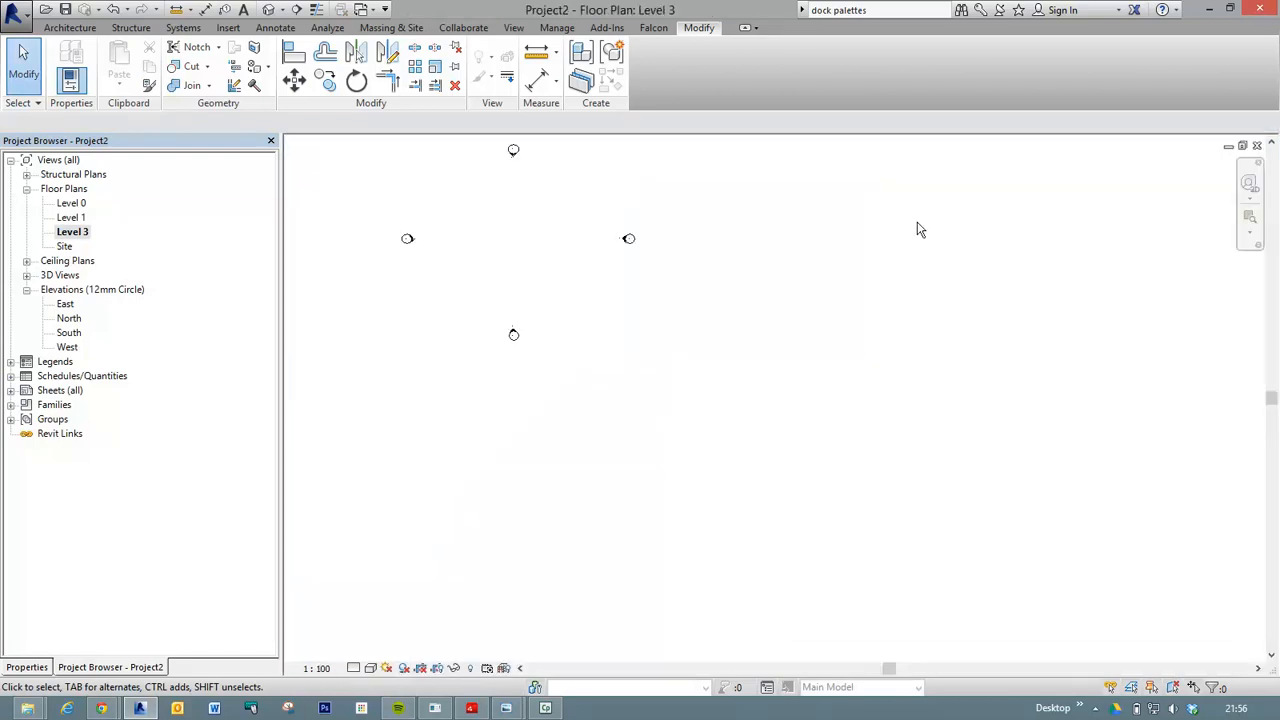
middle_click_drag(465, 274, 592, 439)
Show the properties of the Level 3 floor plan and tile all the open views.
left_click(27, 667)
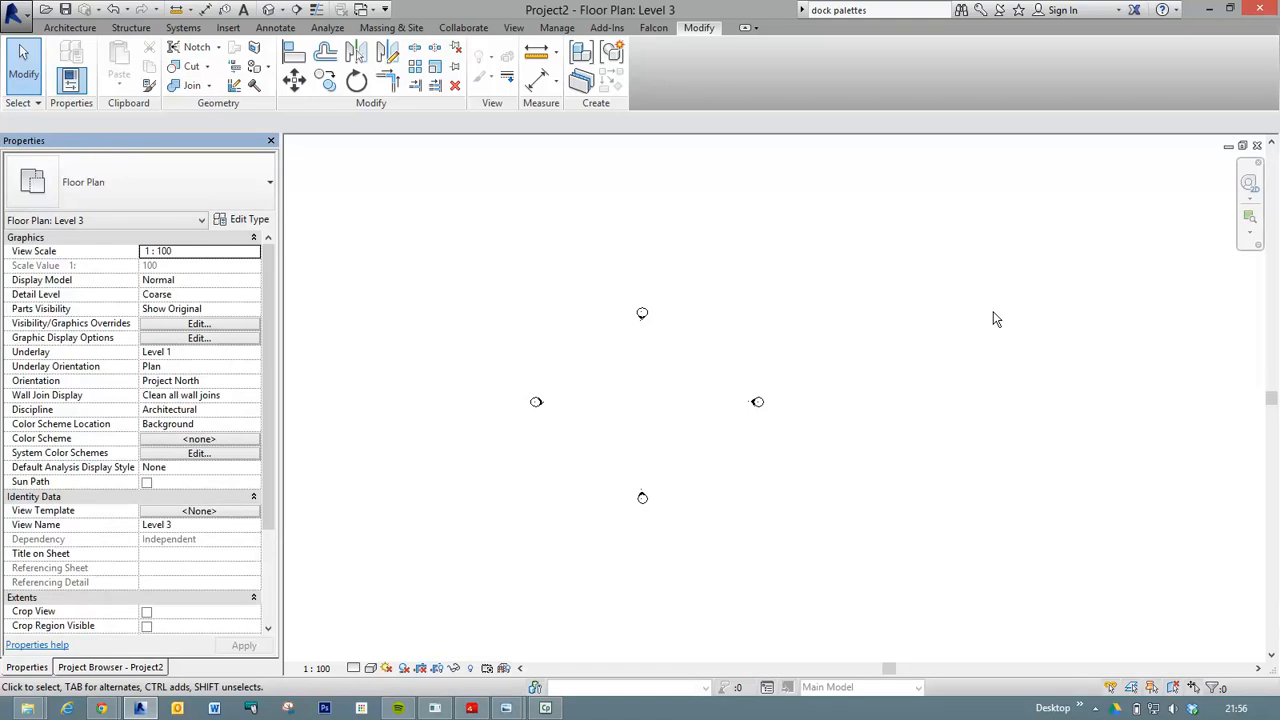
key("w")
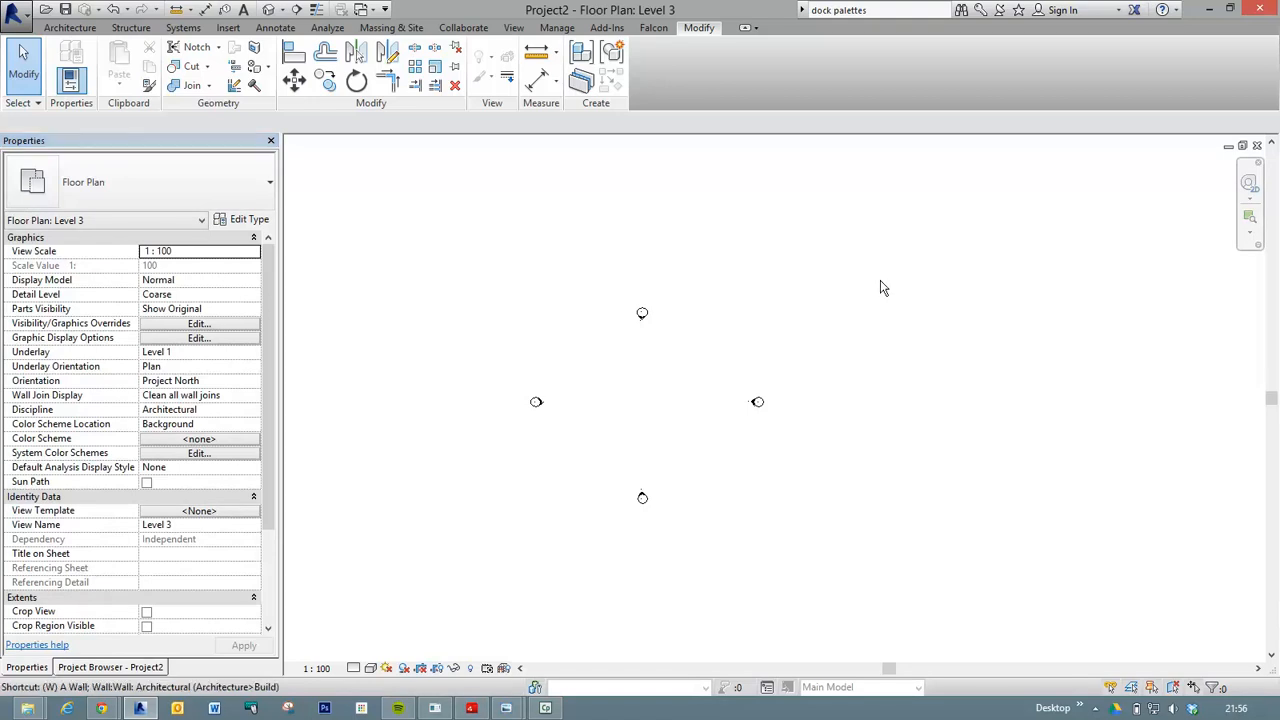
key("t")
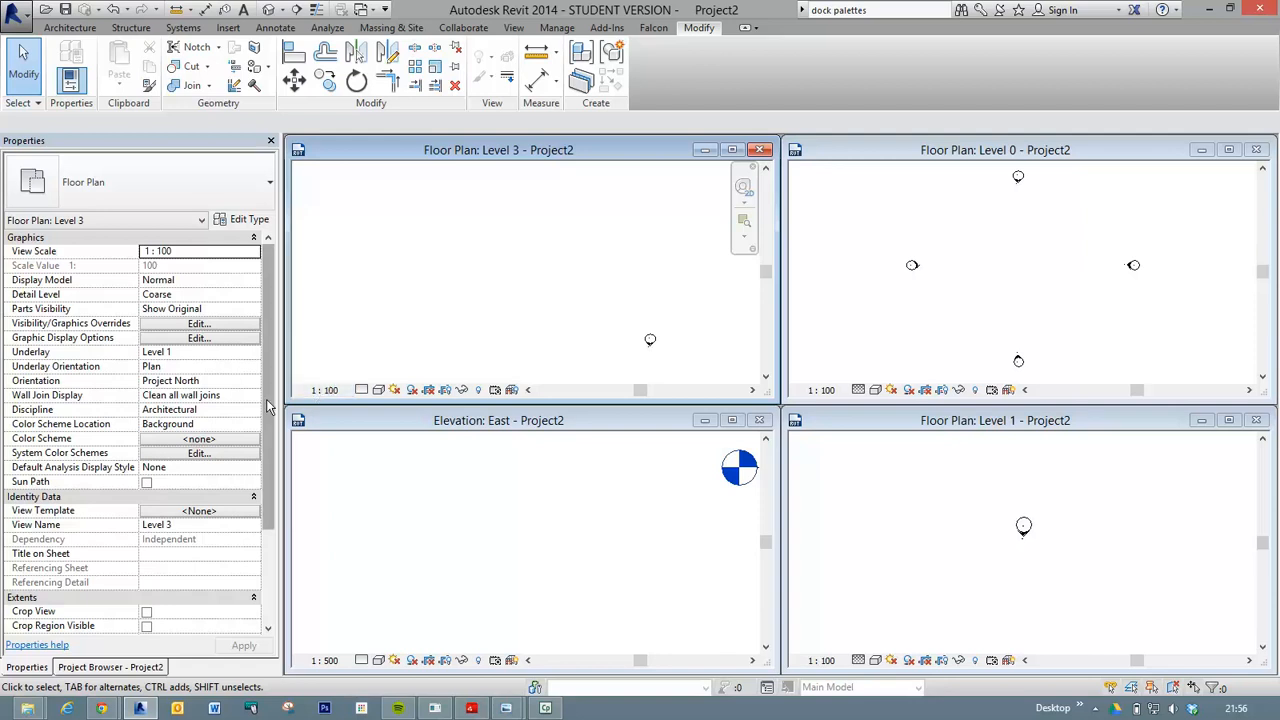
Set both the Bottom and the View Depth level of the Level 3 plan's view range to Level 0.
left_click_drag(266, 403, 265, 505)
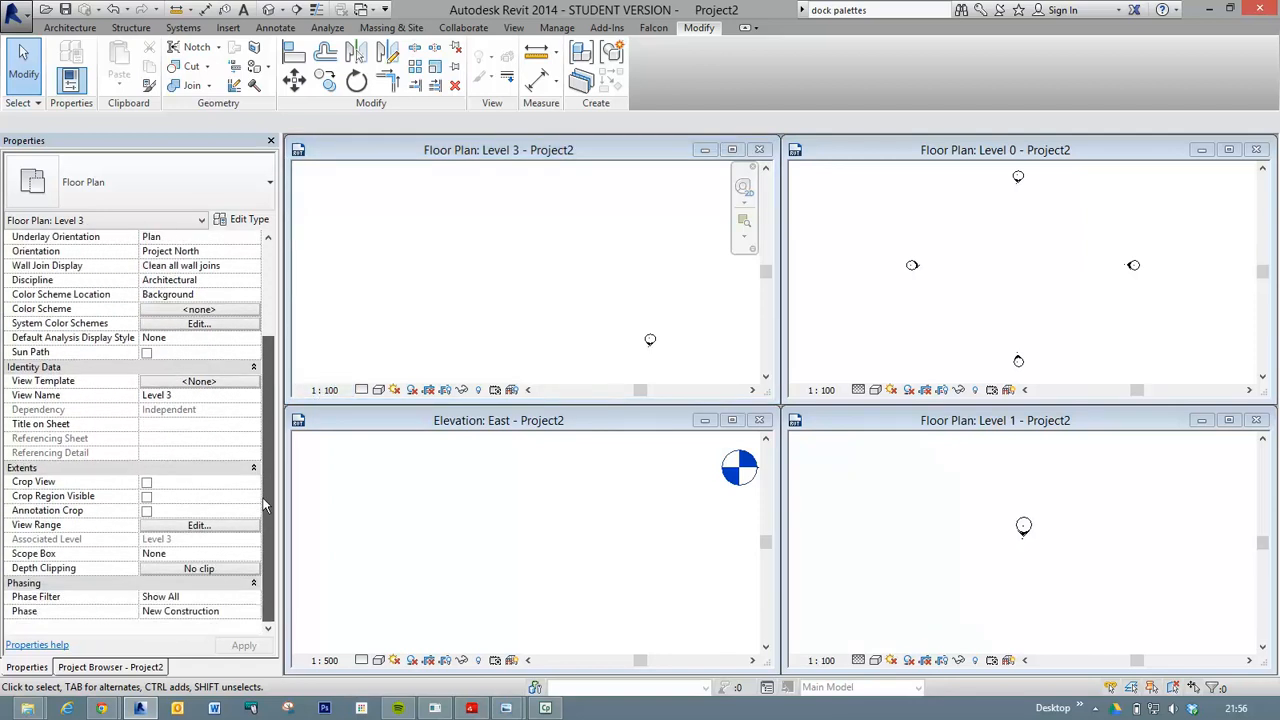
left_click(185, 527)
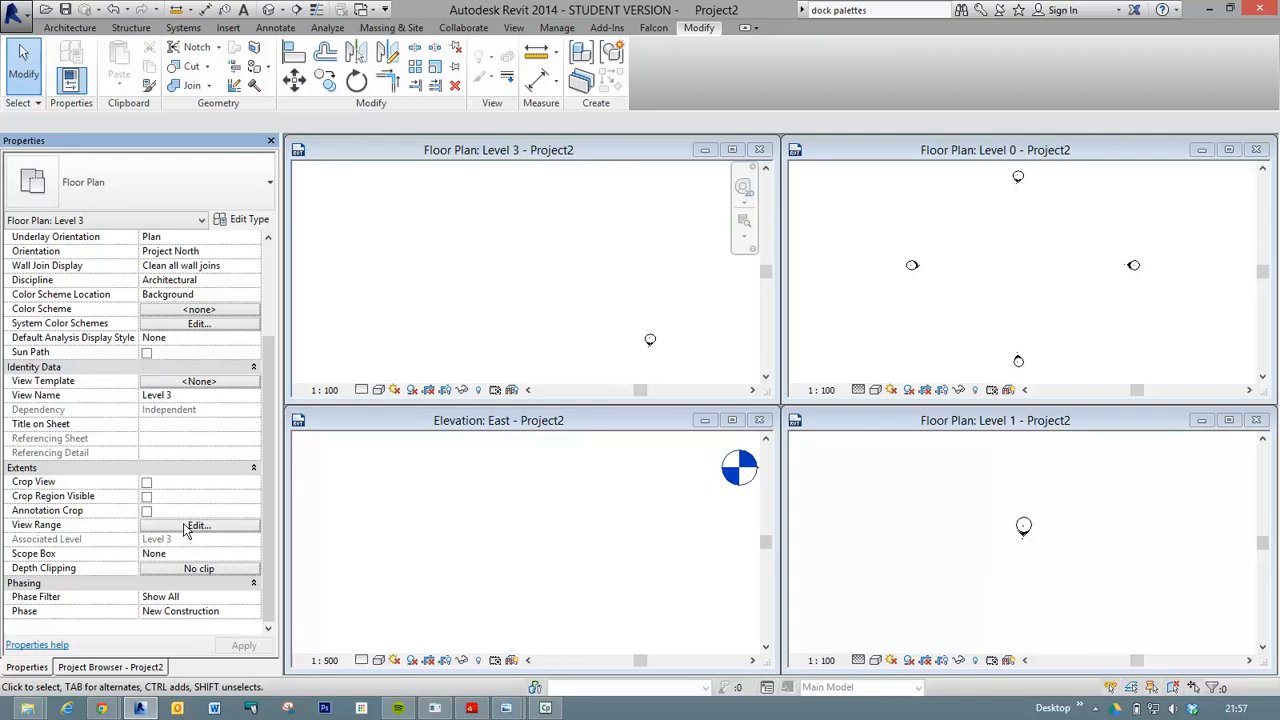
left_click(186, 528)
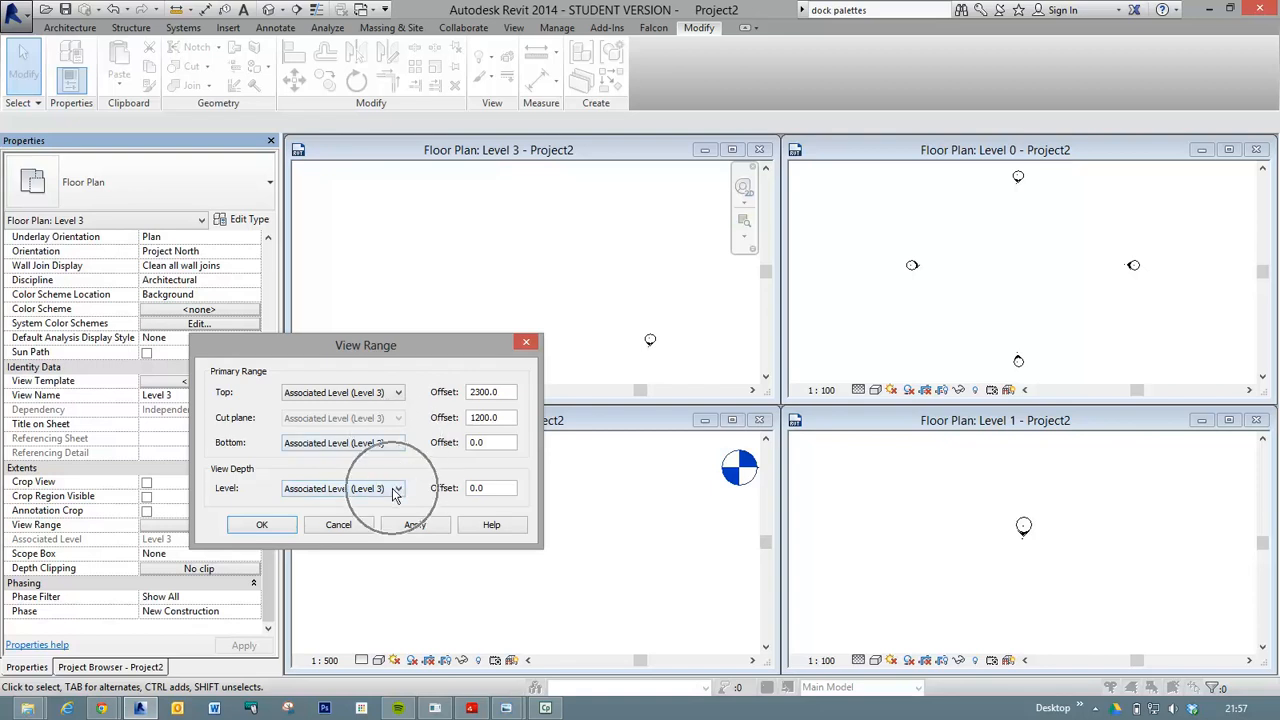
key("ctrl")
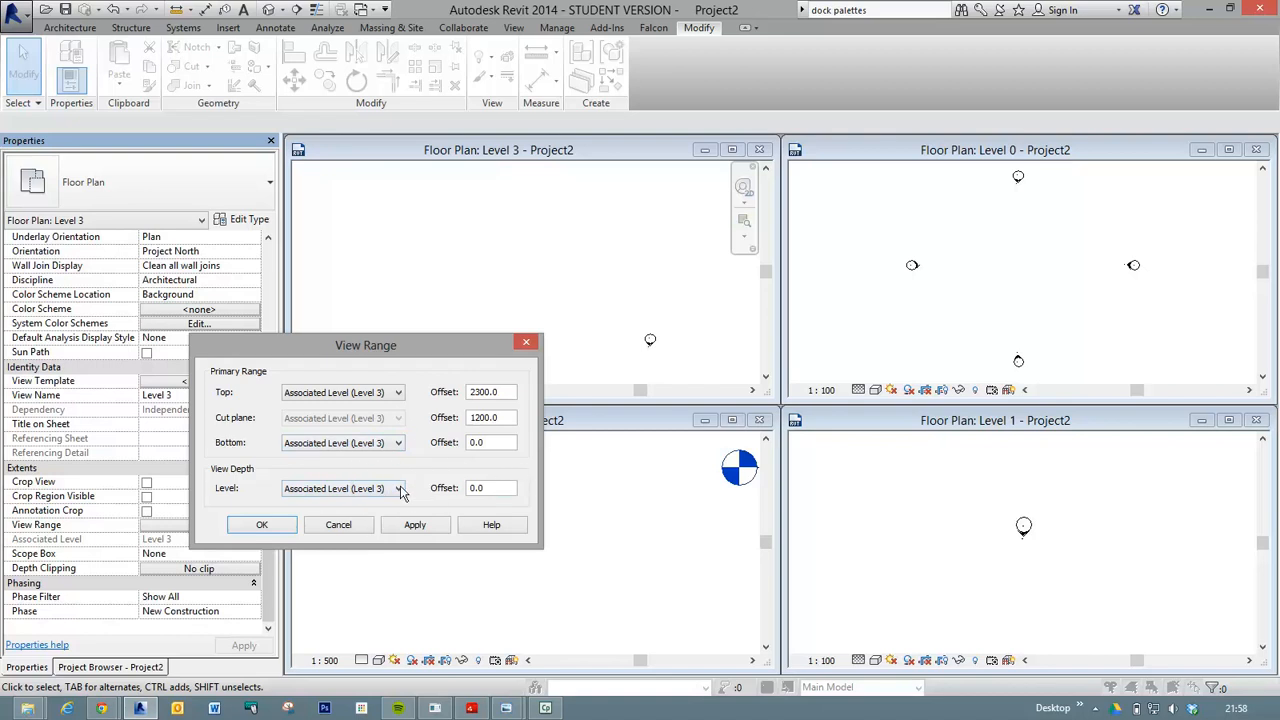
left_click(399, 489)
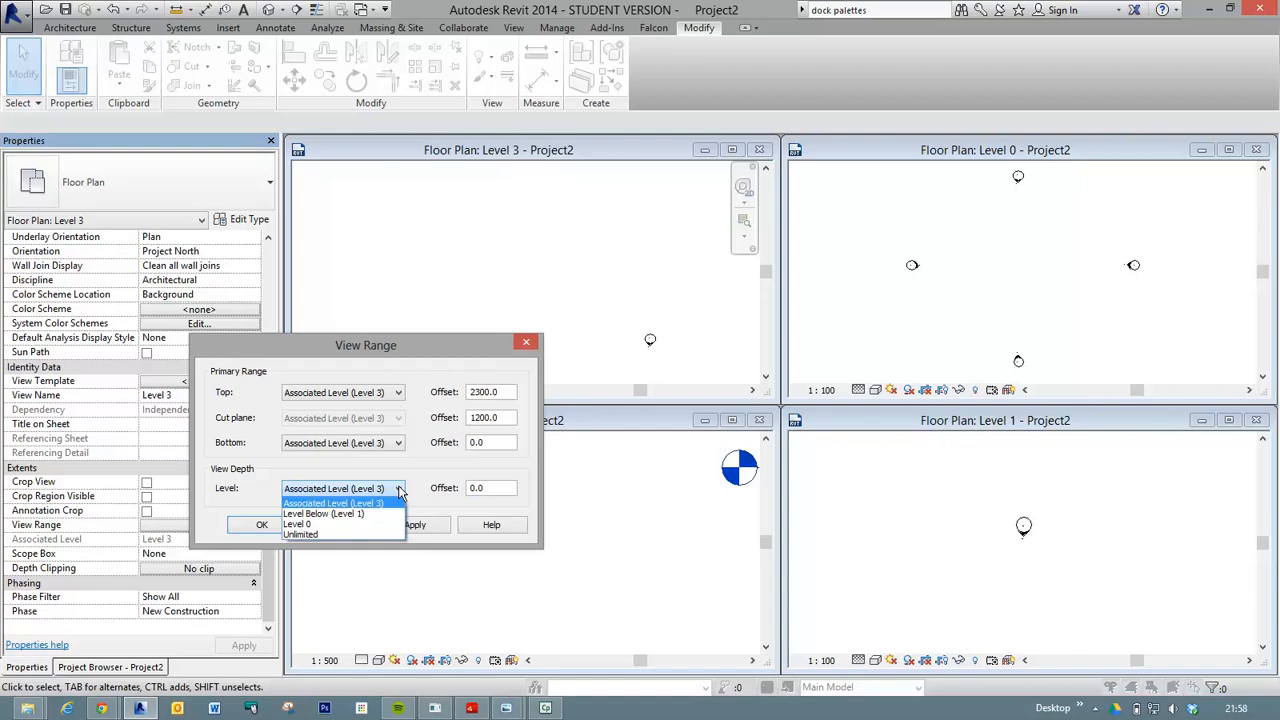
left_click(298, 524)
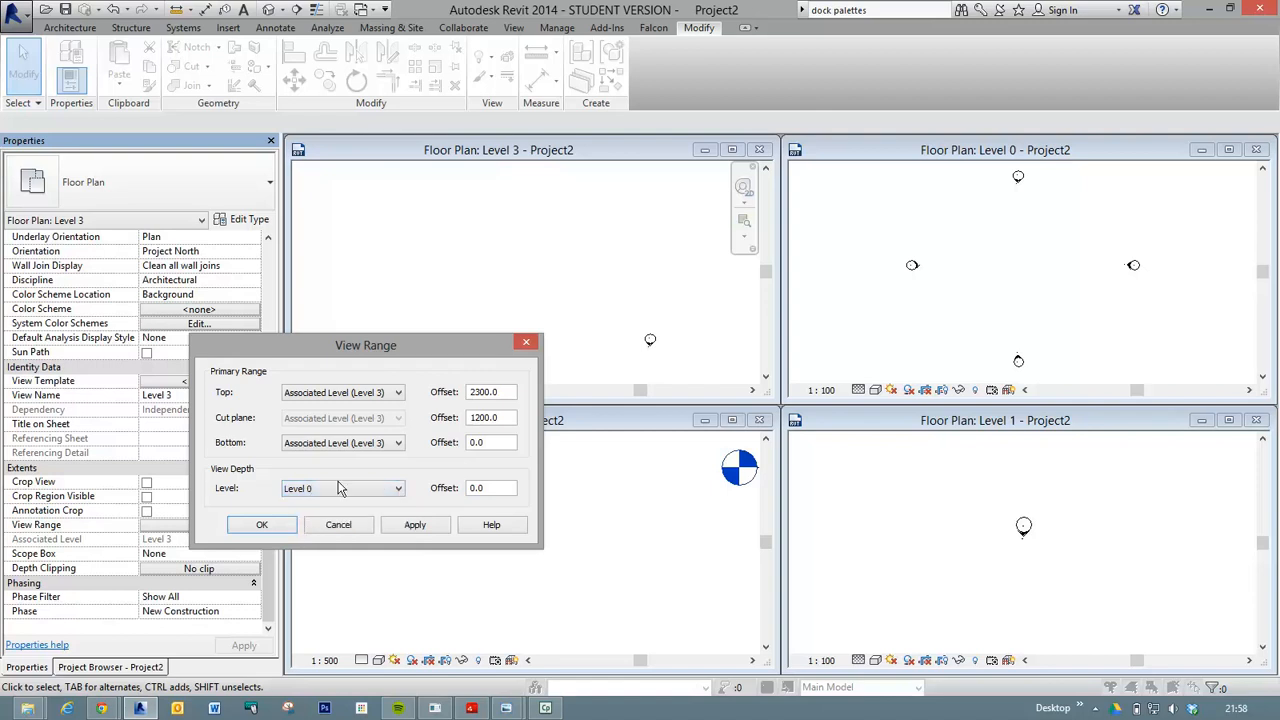
left_click(398, 447)
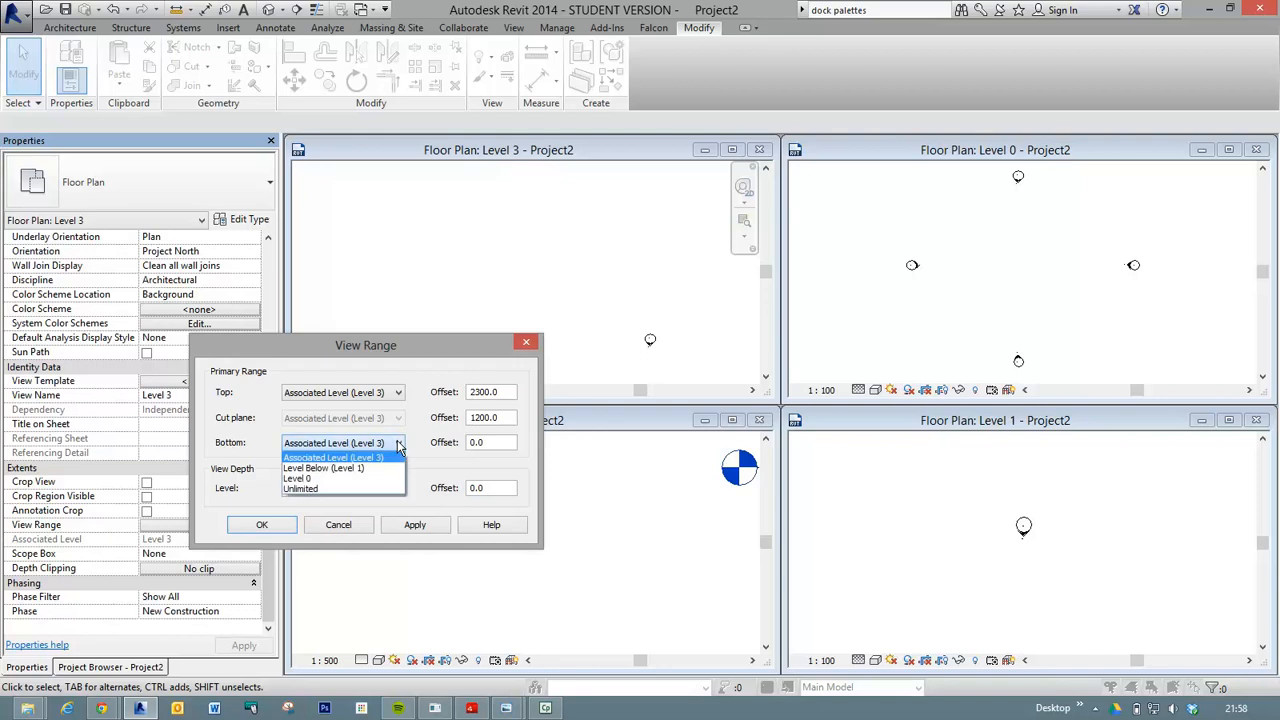
left_click(301, 481)
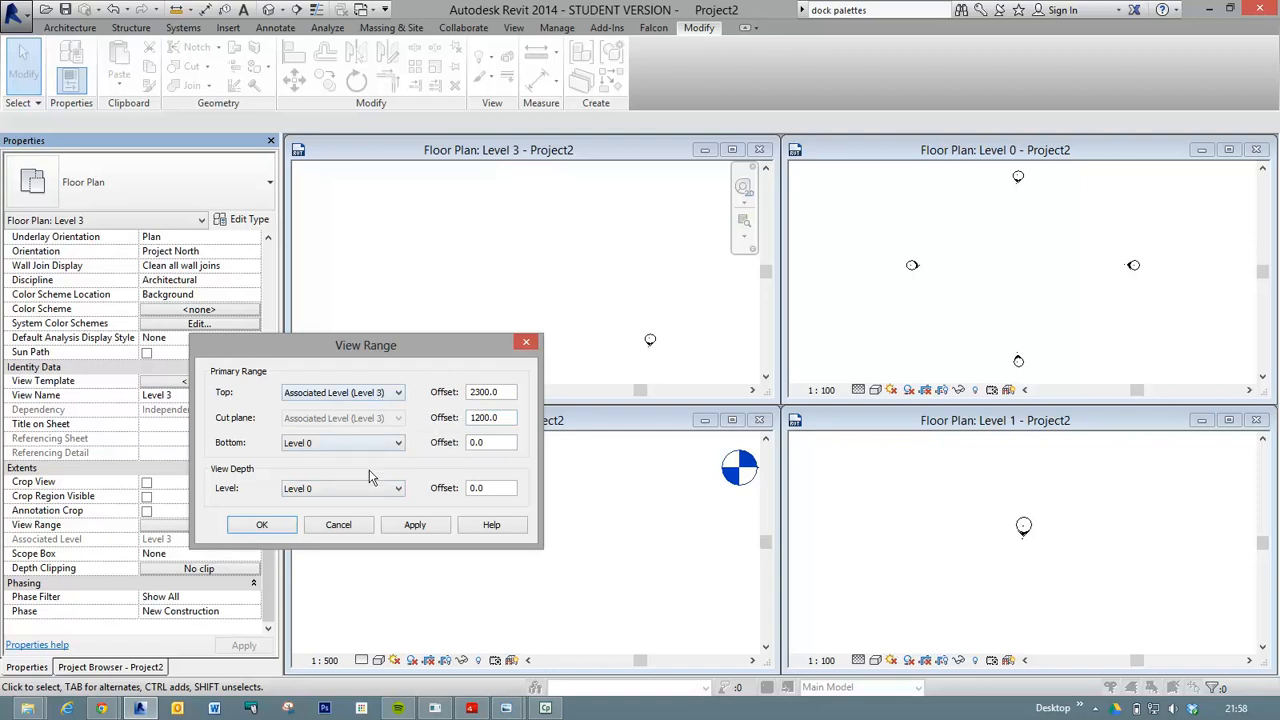
left_click(409, 527)
left_click(258, 526)
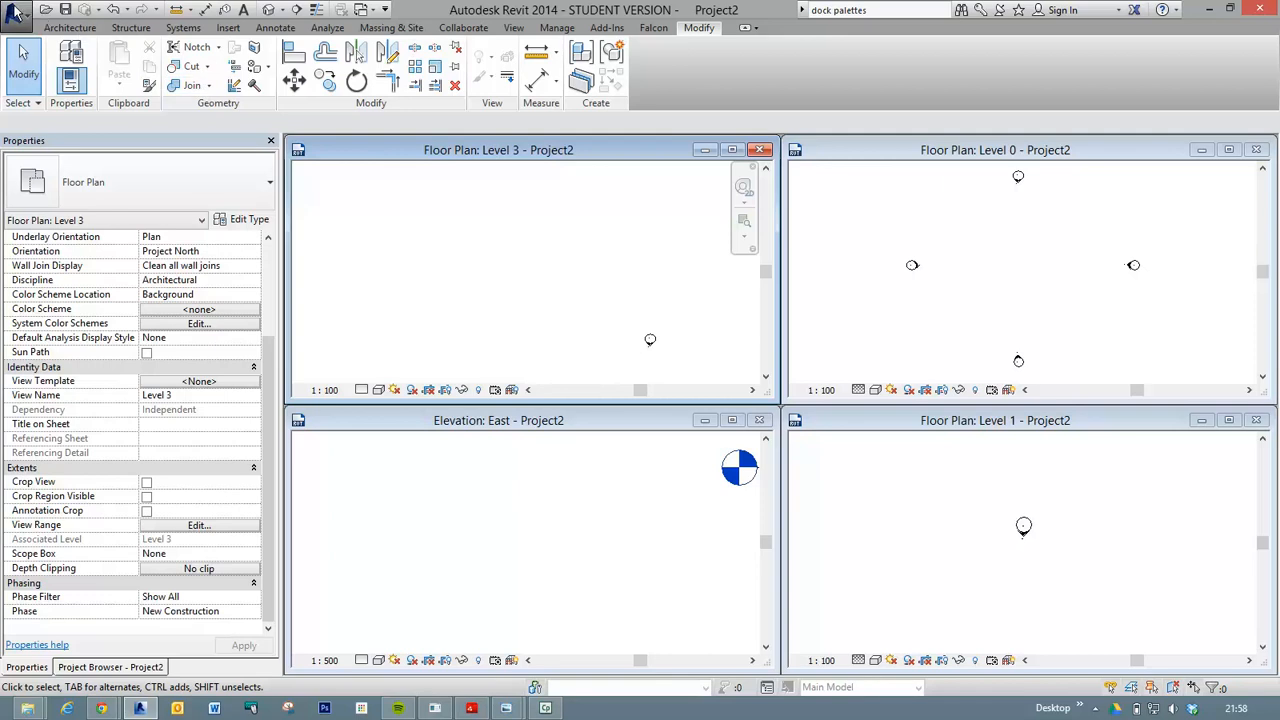
Save the project to the Desktop as "ARC6780 Site 01".
left_click(12, 10)
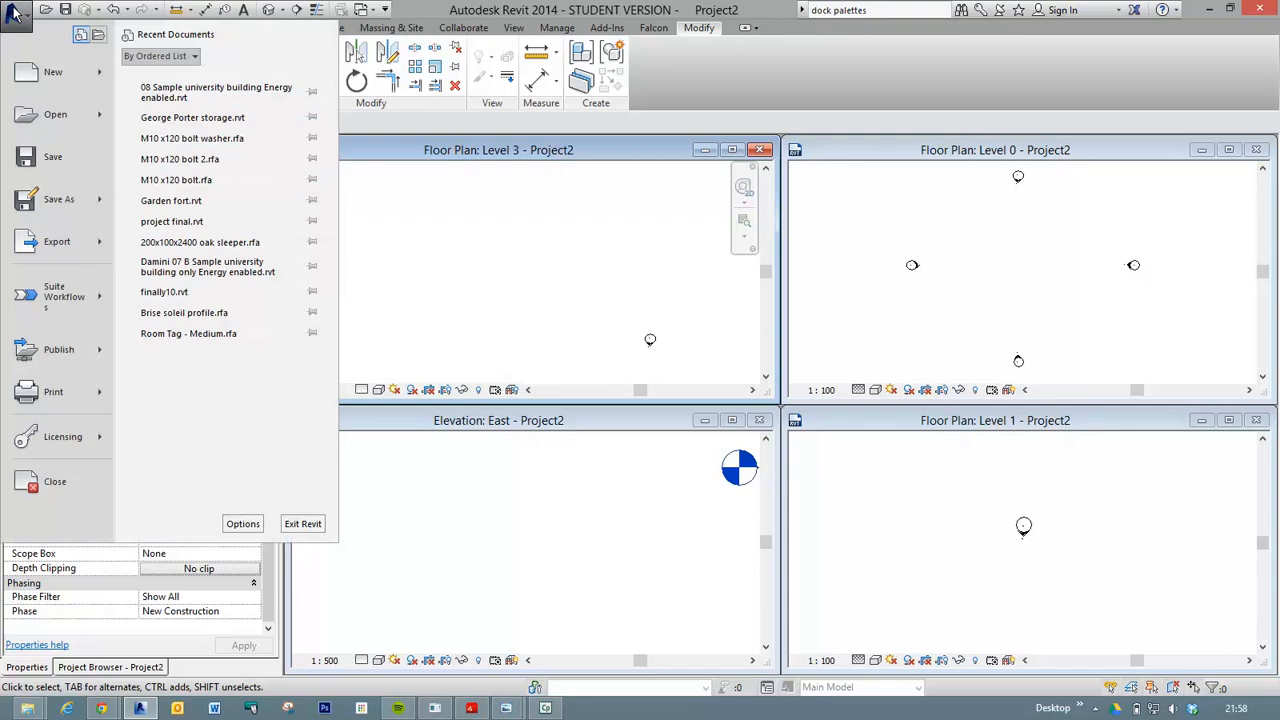
left_click(37, 170)
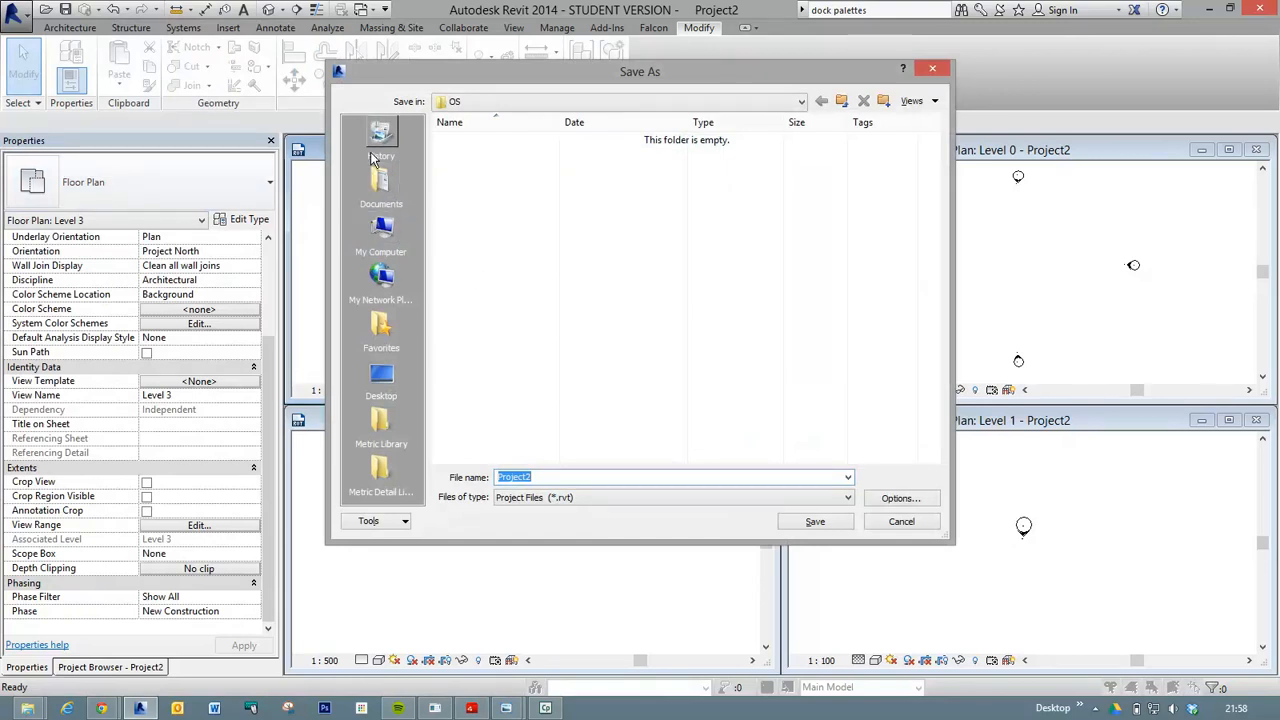
left_click(381, 377)
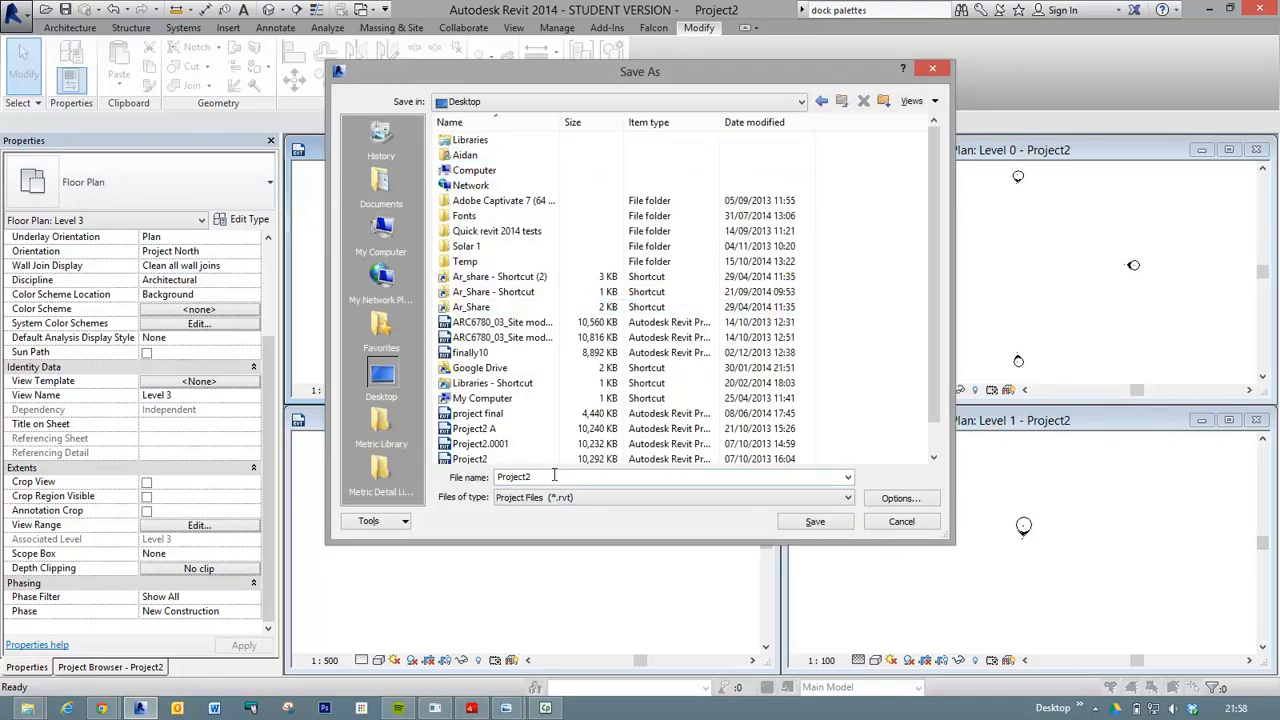
left_click_drag(538, 477, 506, 478)
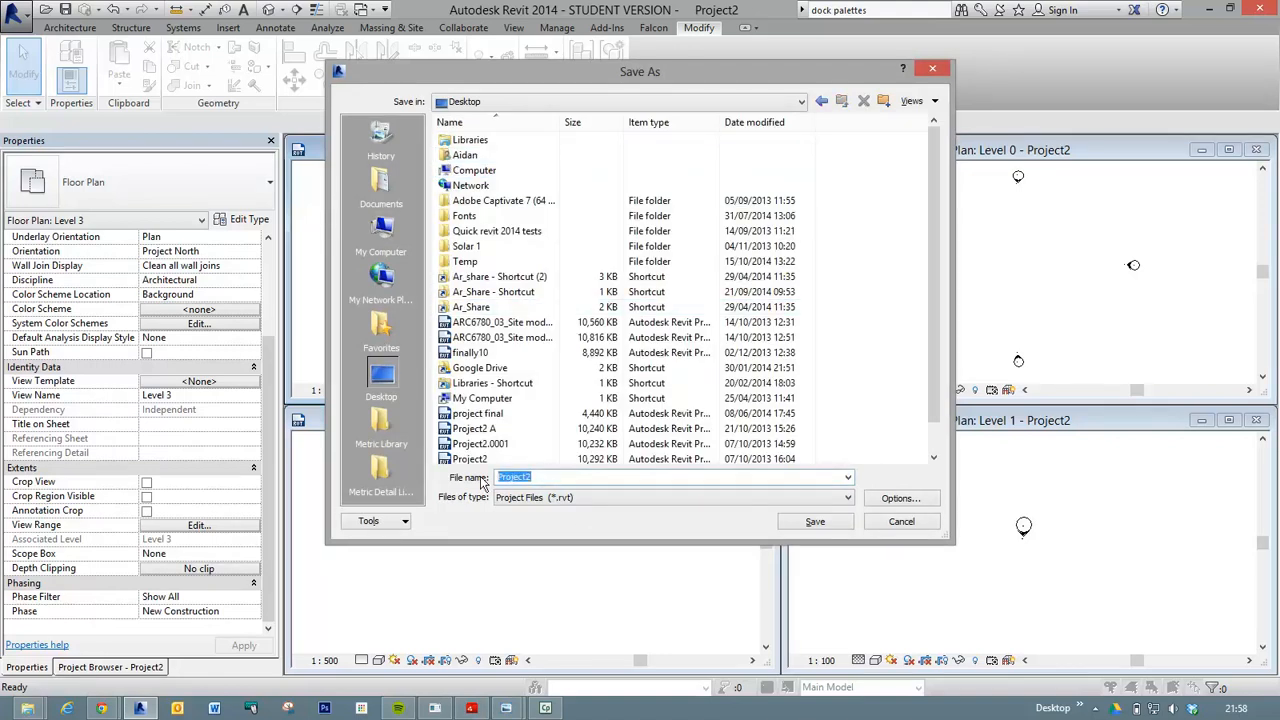
type("ARC")
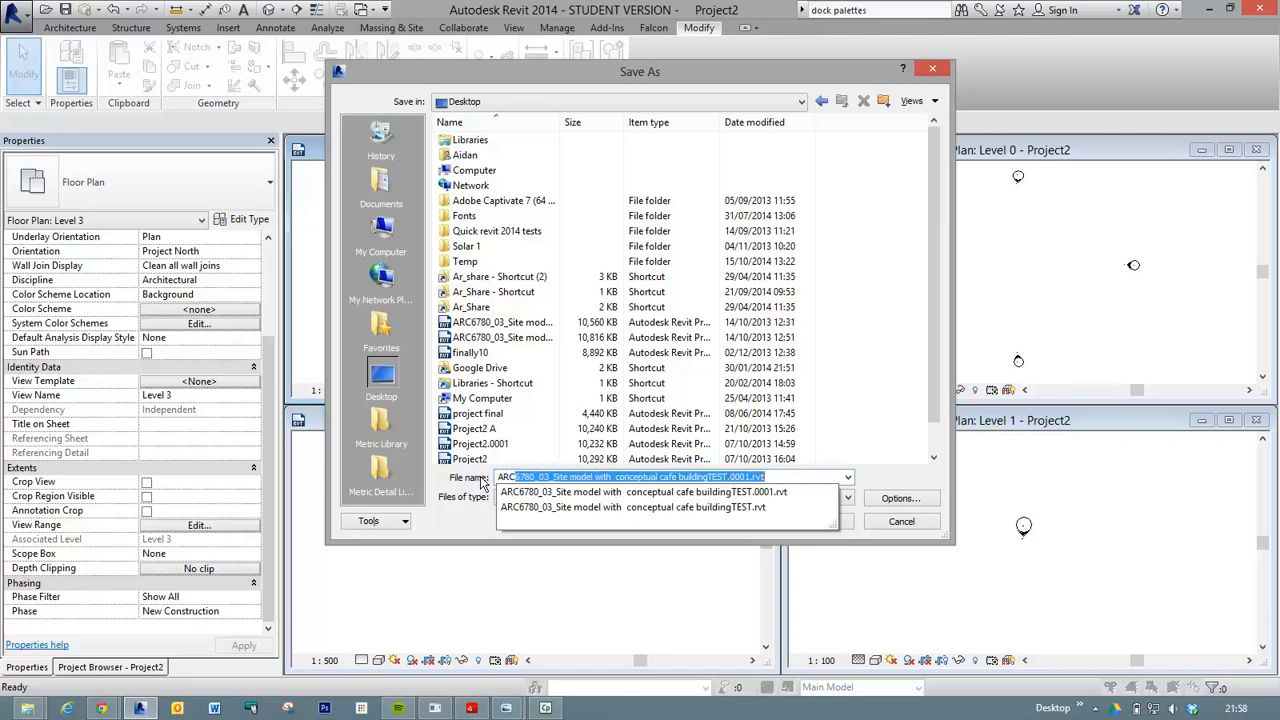
type("6780 ")
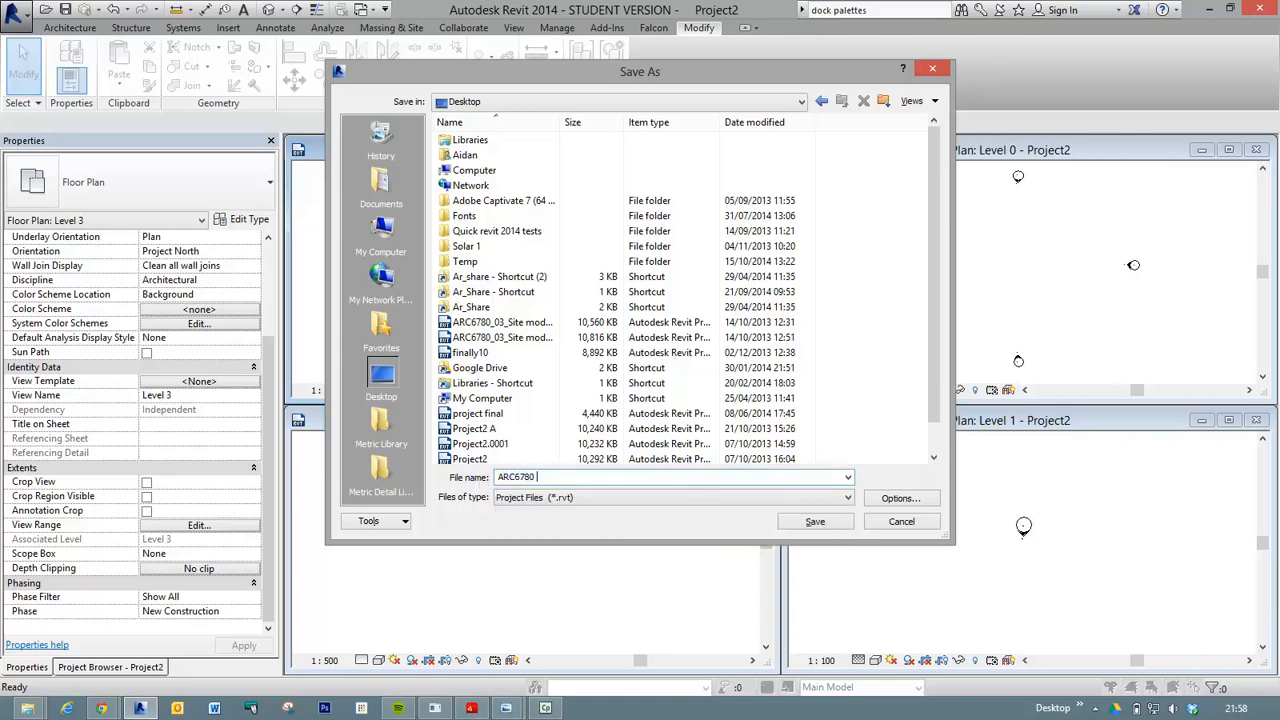
type("Site 01")
key("Return")
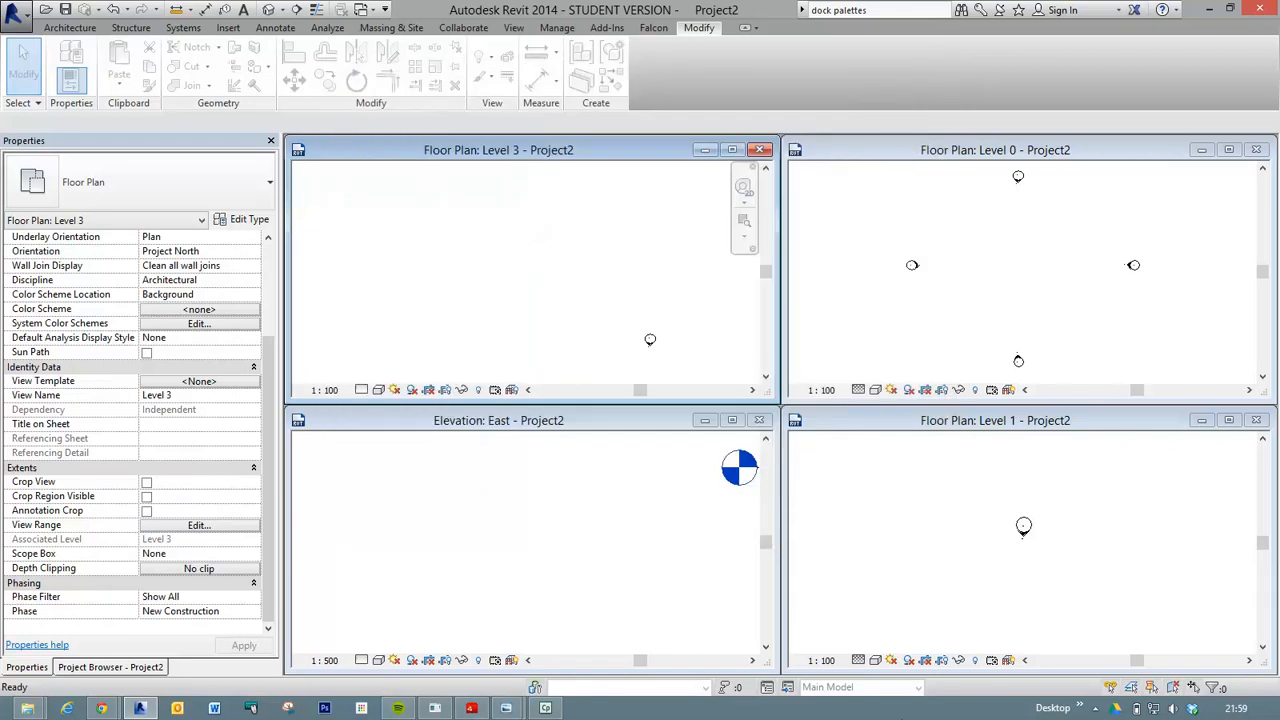
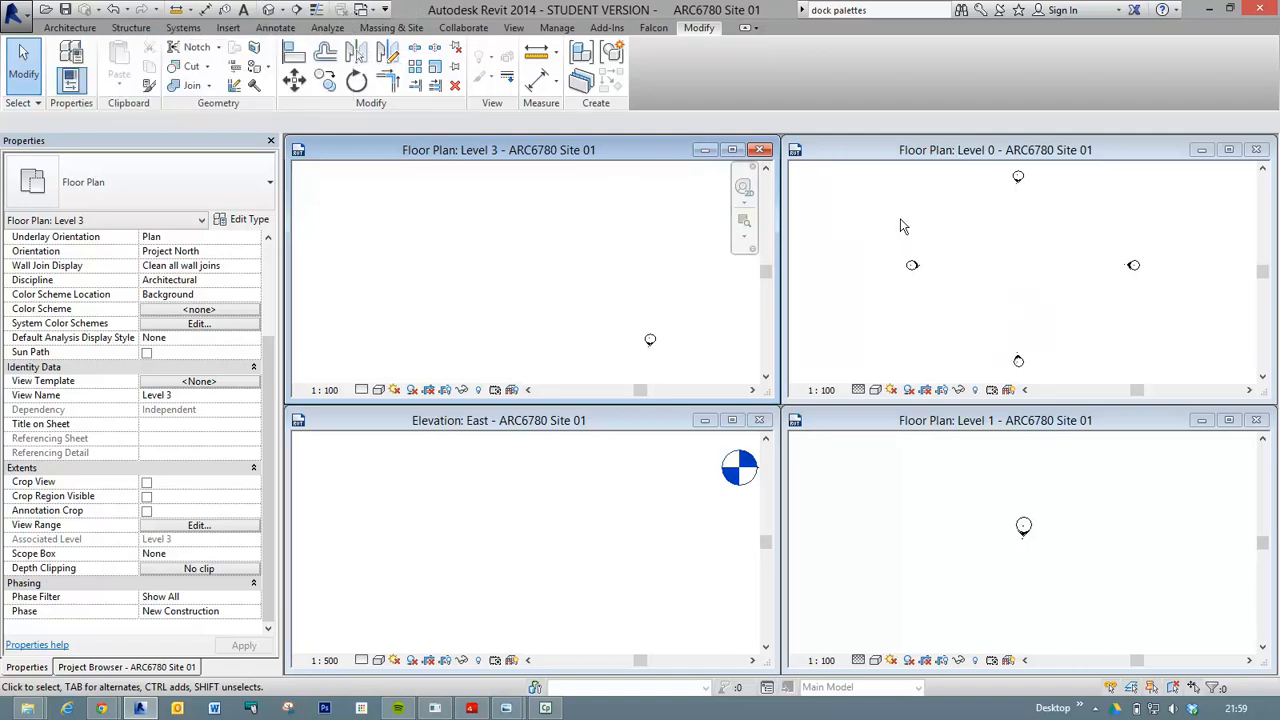
Maximize the Level 3 floor plan and close all the other views hidden behind it.
left_click(732, 150)
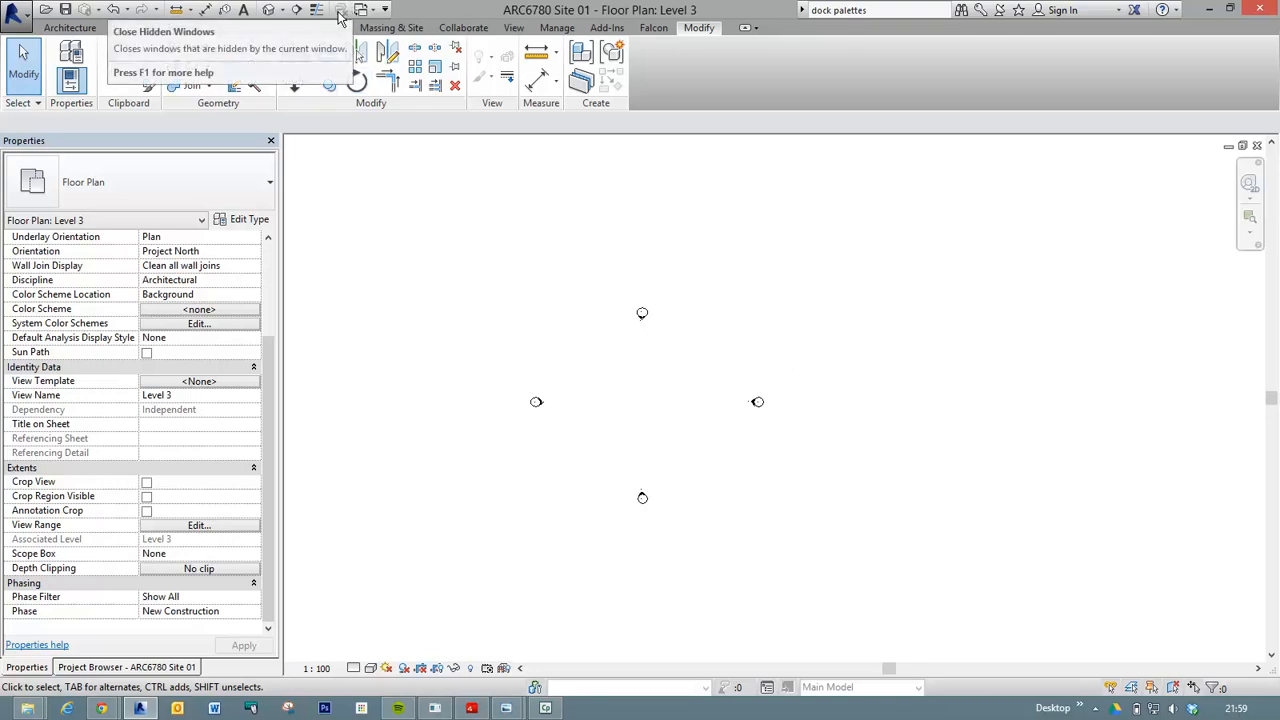
left_click(339, 12)
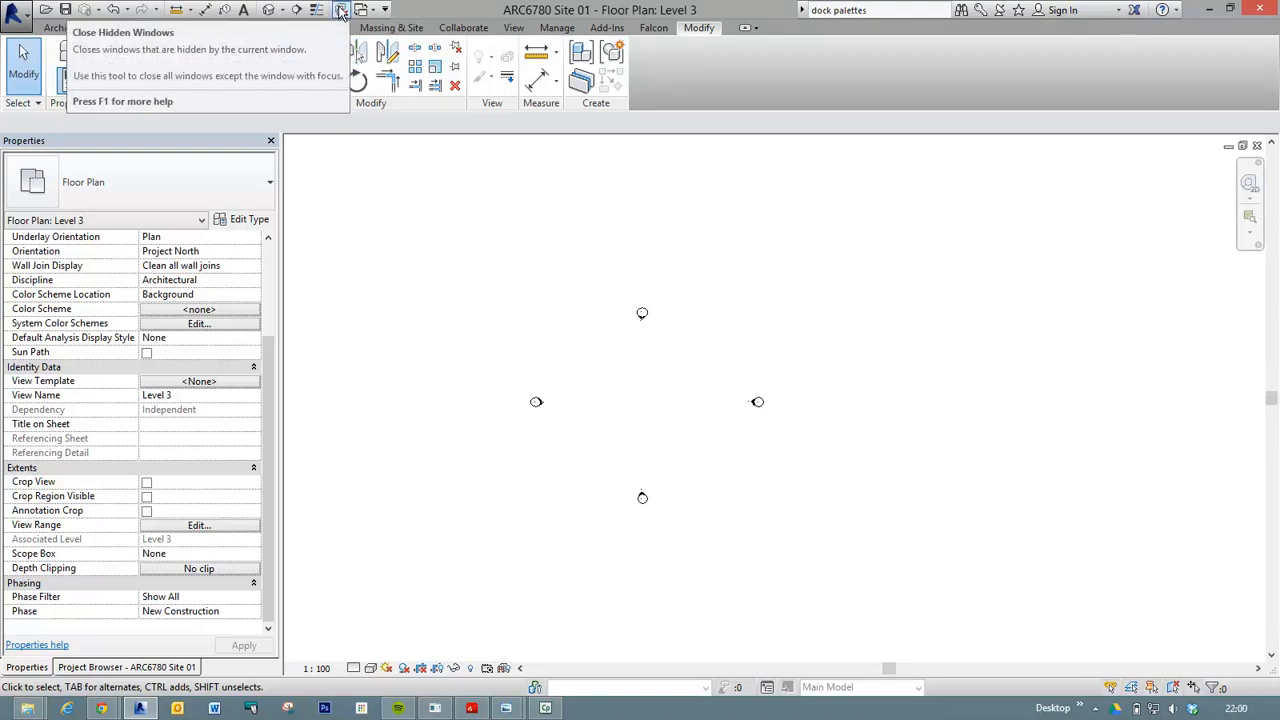
left_click(340, 10)
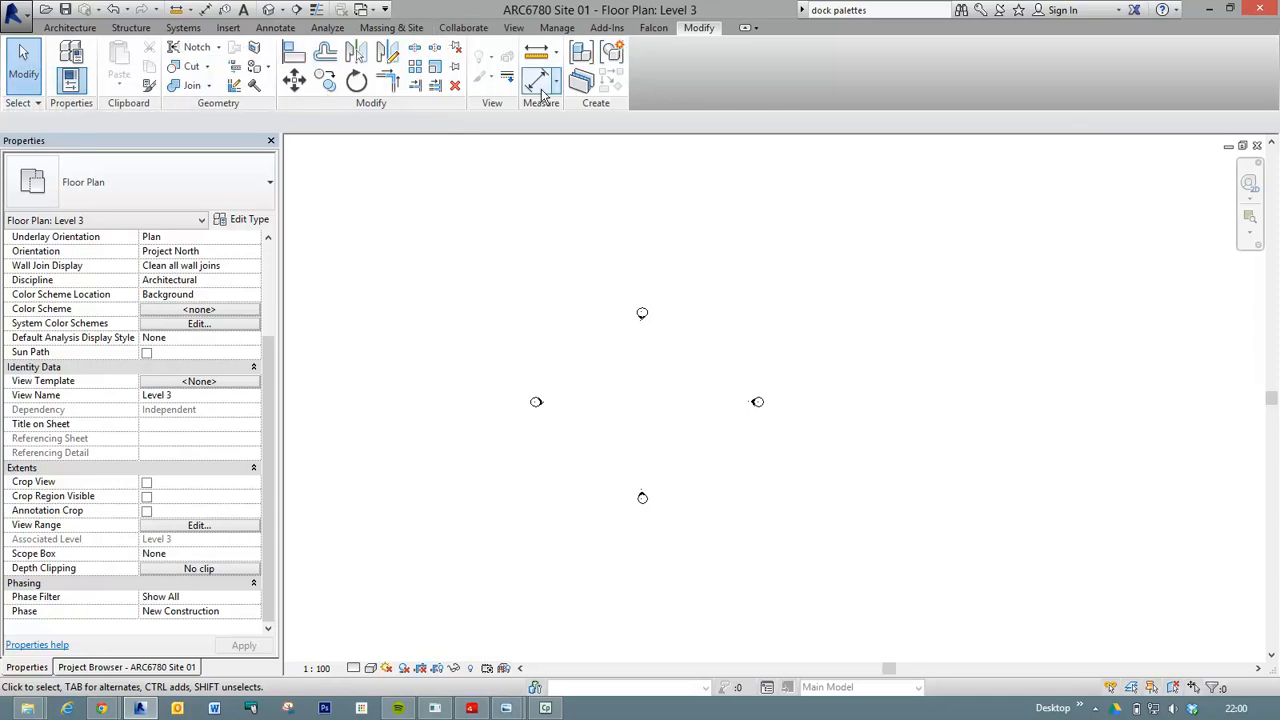
Start importing an image and browse Google Drive through 2014-15, Director MScSAS and Modules to the ARC6780 BESA folder.
left_click(228, 28)
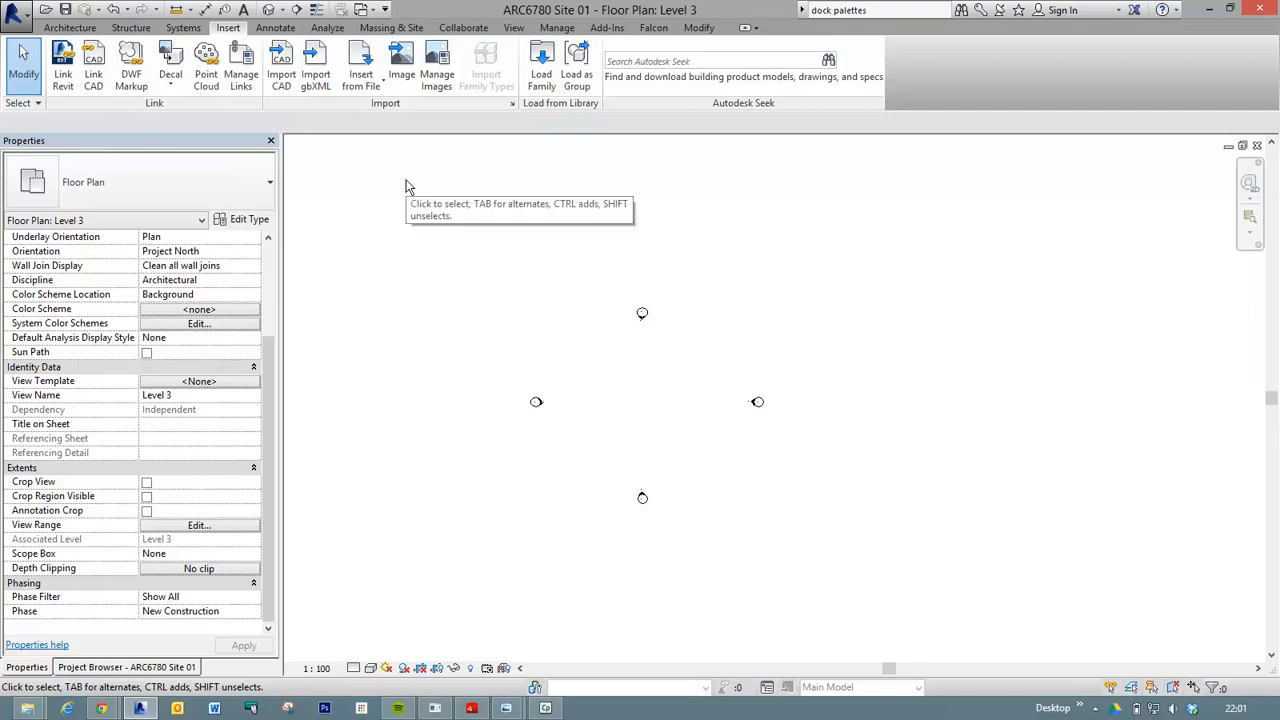
left_click(399, 60)
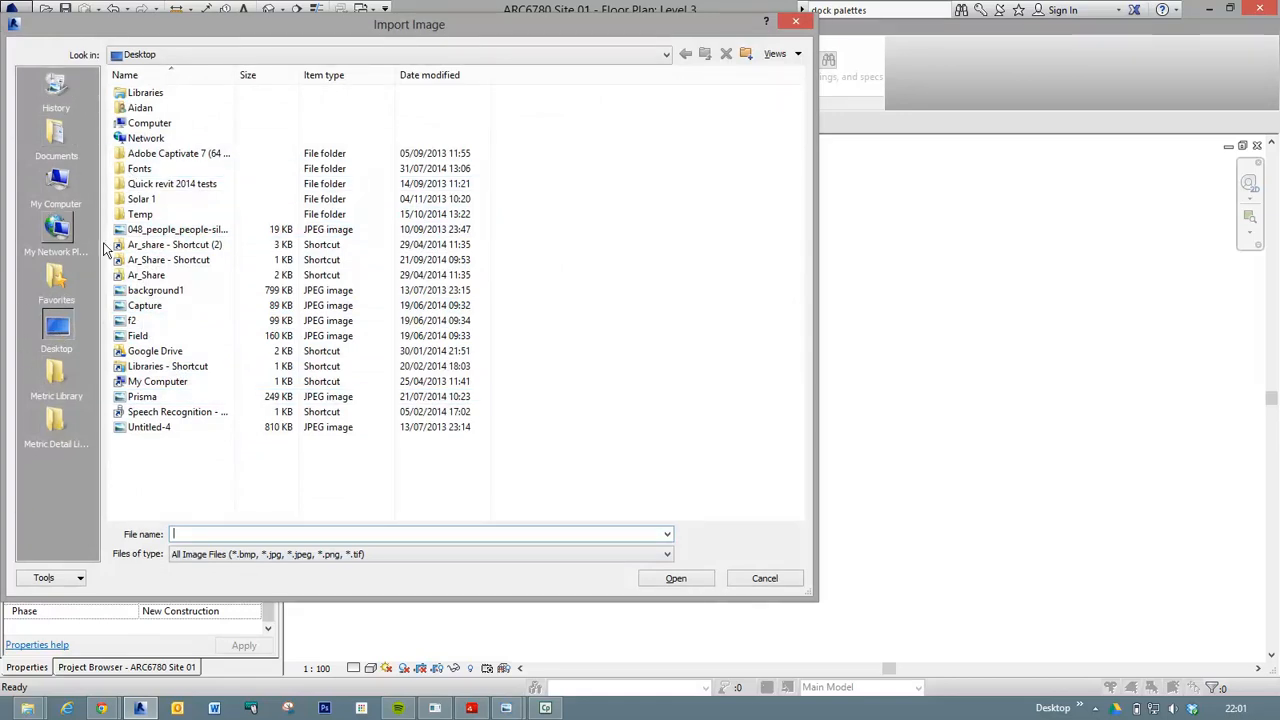
double_click(150, 108)
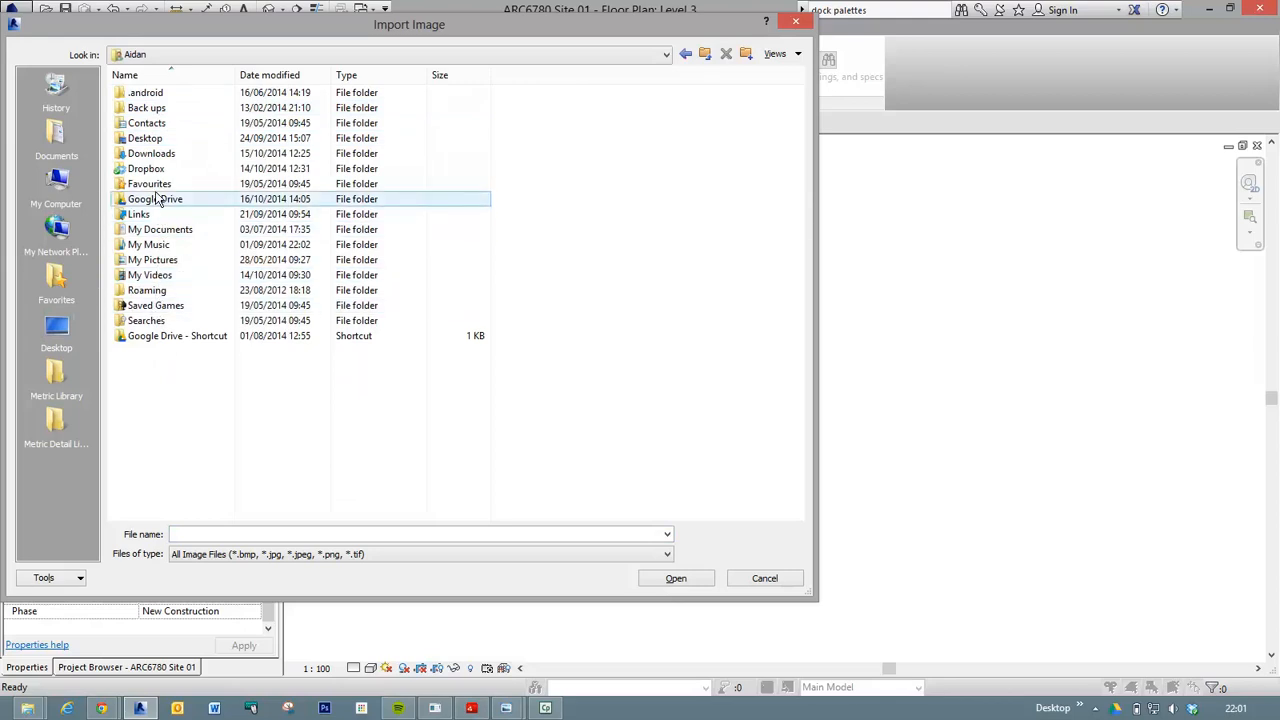
double_click(157, 202)
double_click(150, 108)
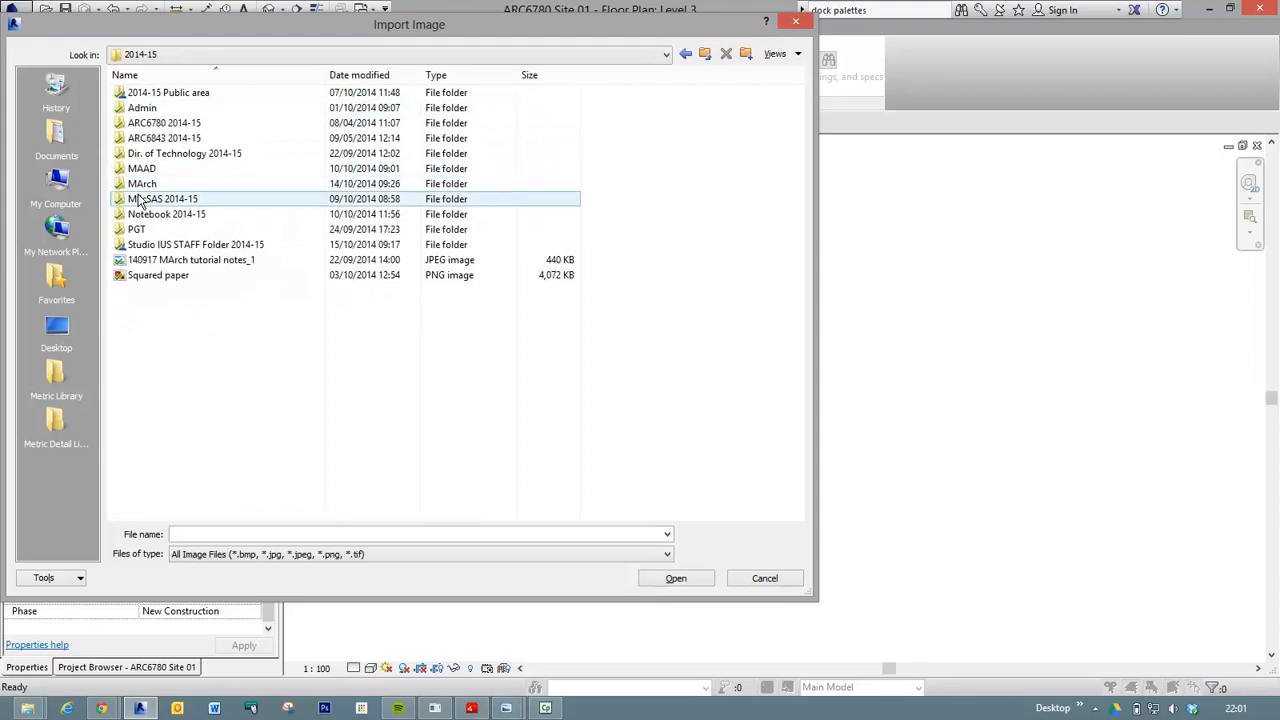
double_click(148, 199)
double_click(157, 93)
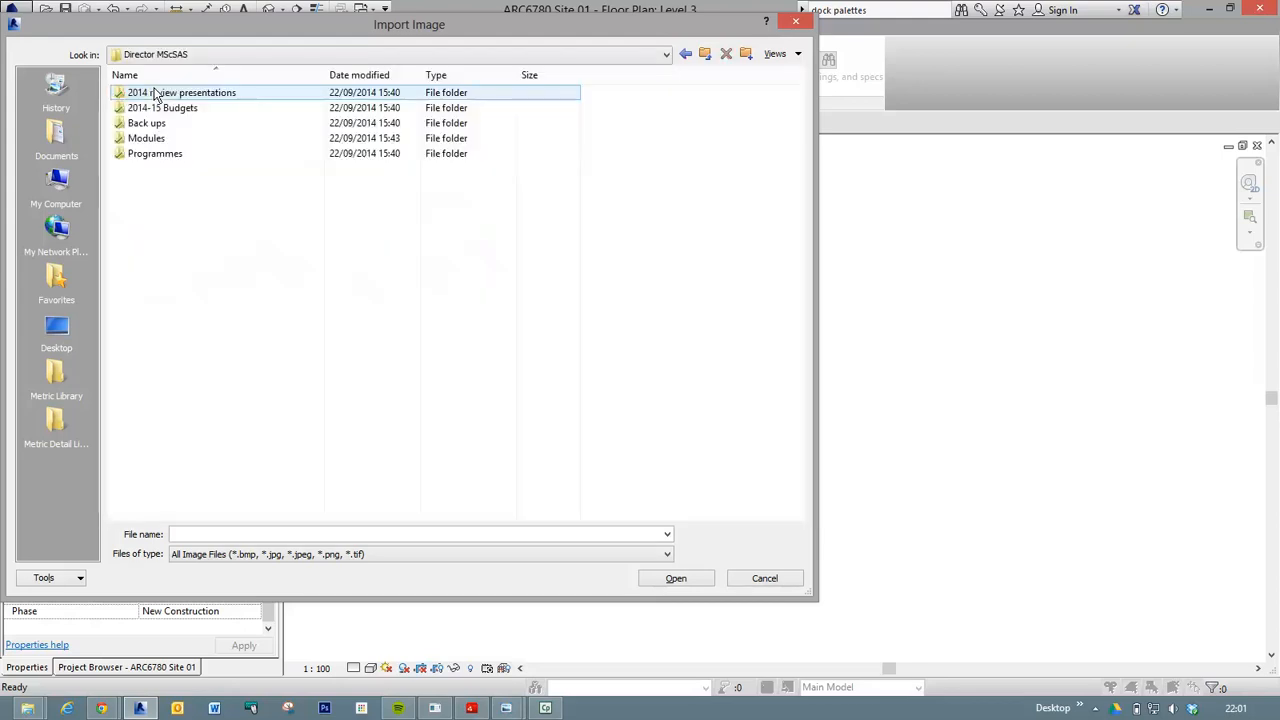
double_click(150, 137)
double_click(150, 93)
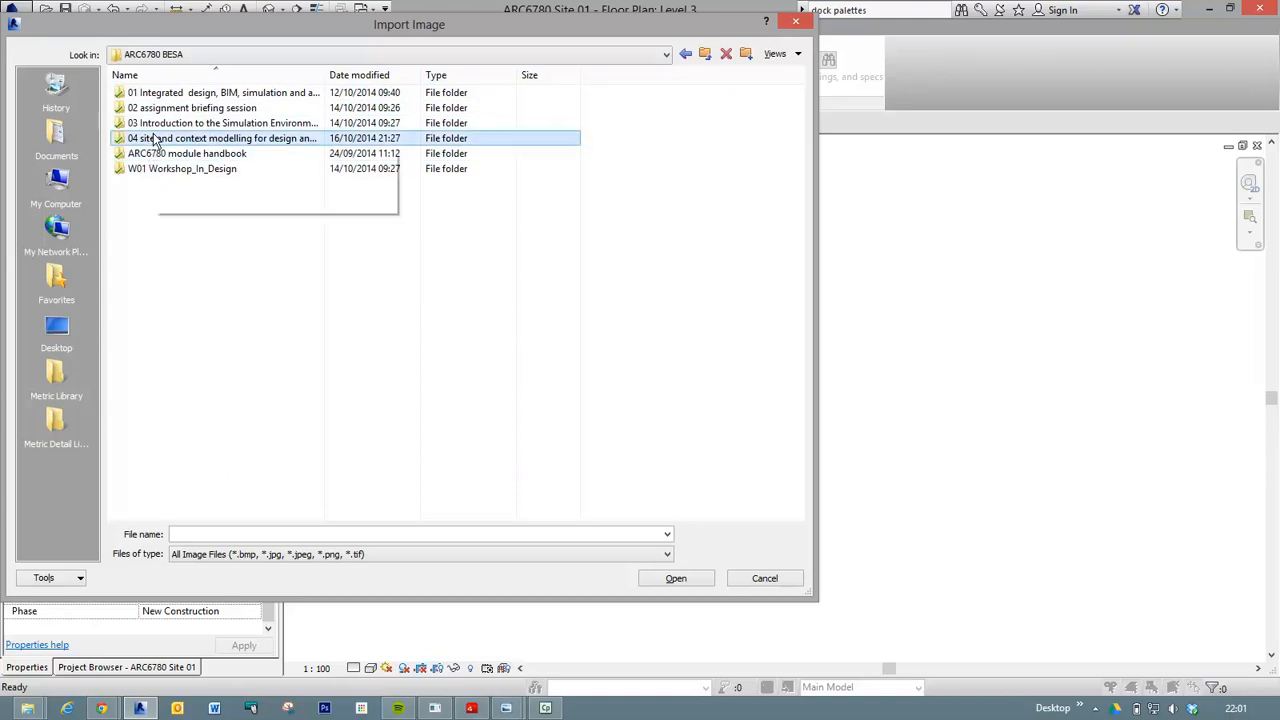
Choose the "Street view 1 1000" image from Resources, Map data, OS inside the "04 site and context modelling" folder.
double_click(152, 138)
double_click(152, 93)
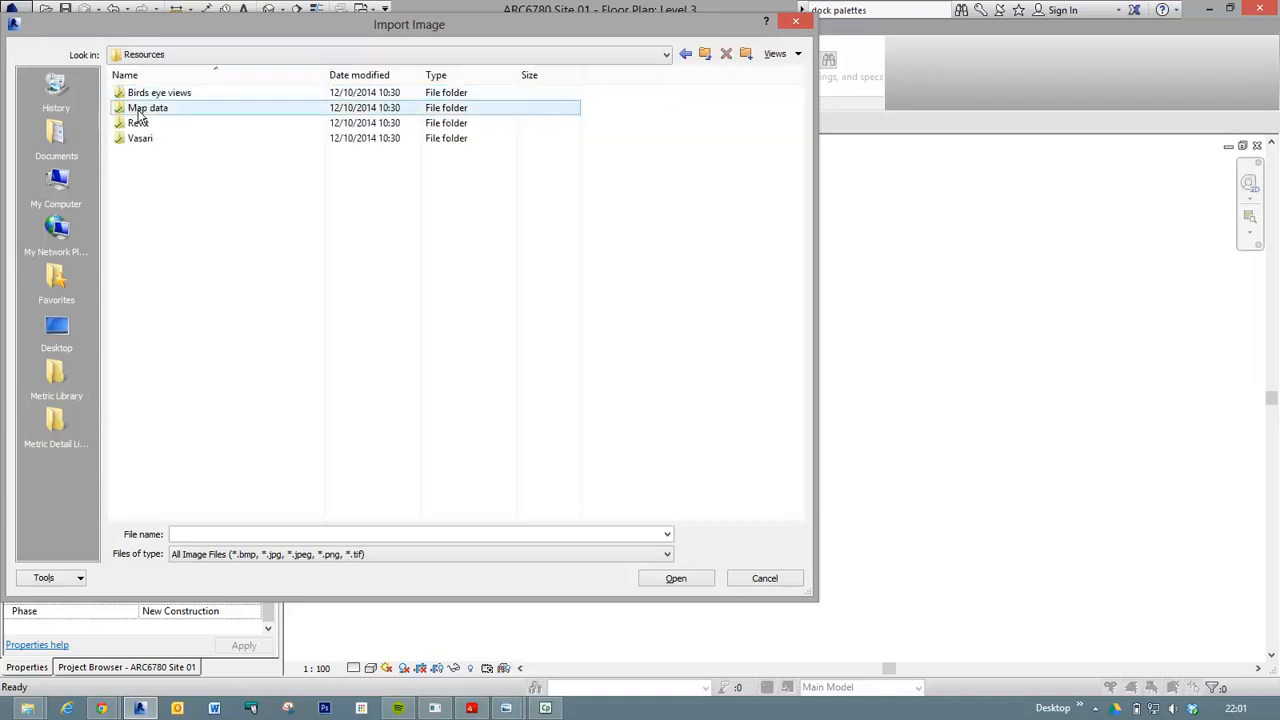
double_click(136, 107)
double_click(137, 108)
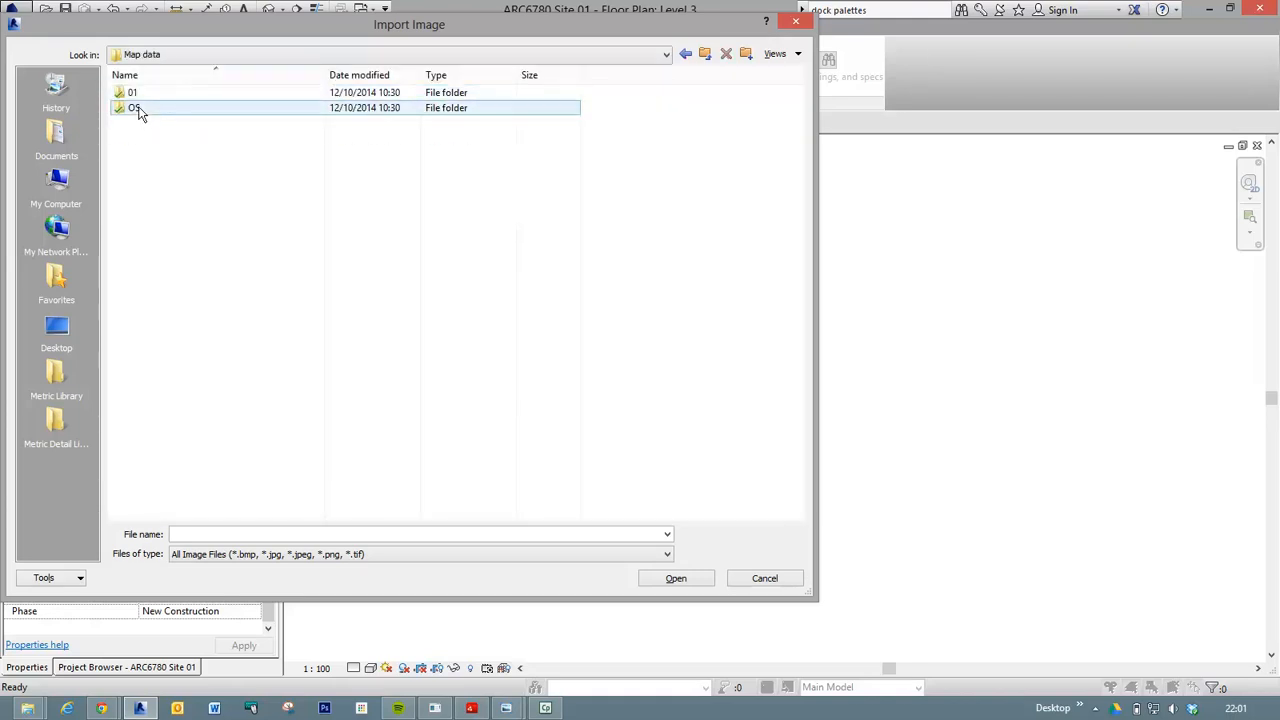
left_click(155, 95)
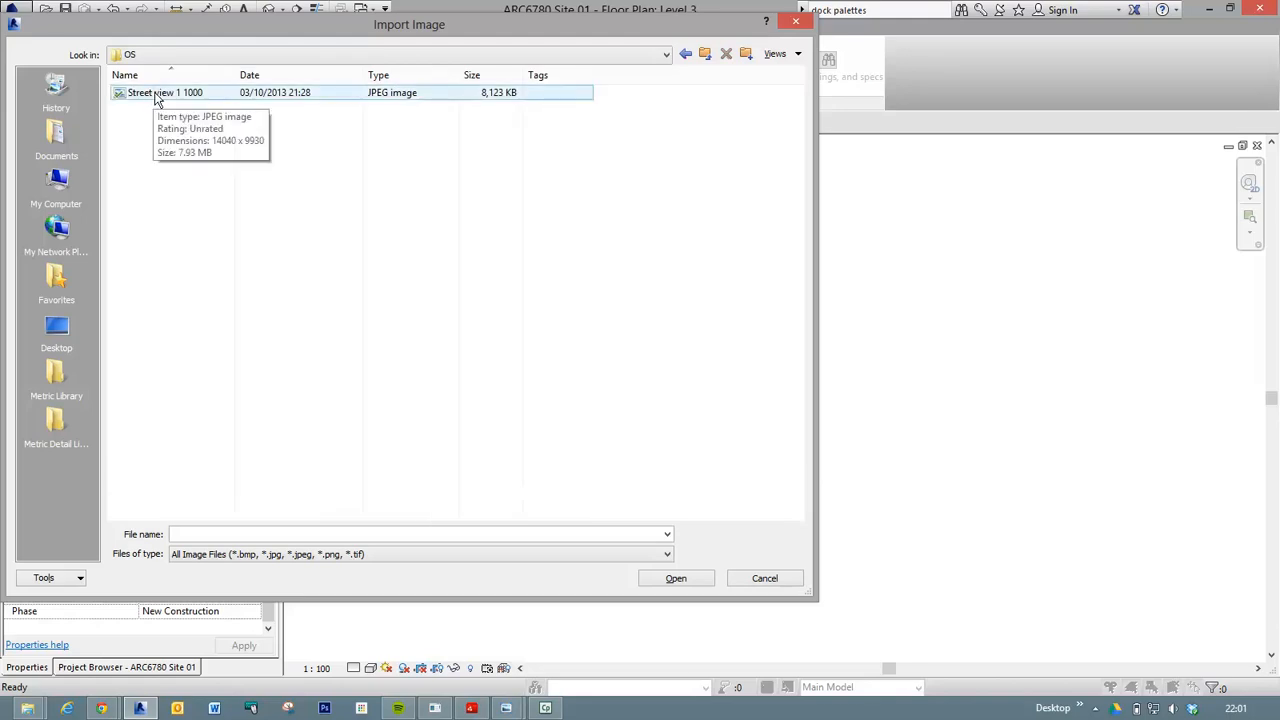
left_click(157, 97)
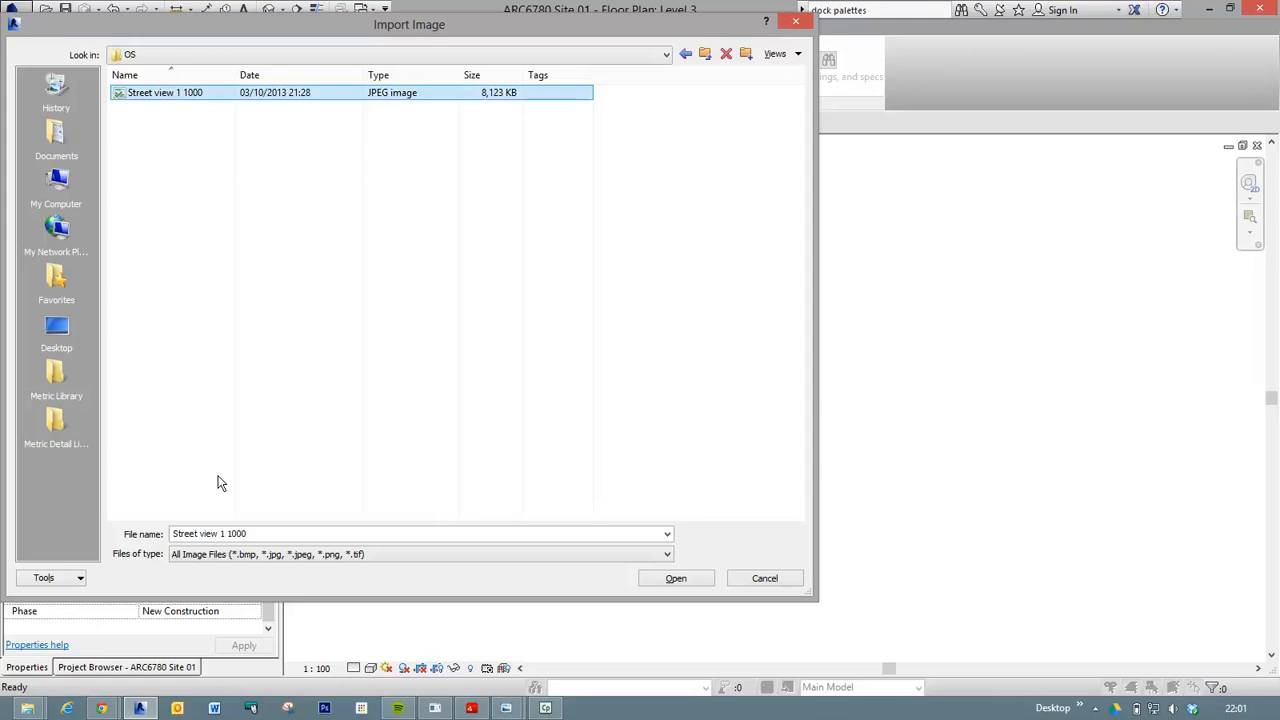
left_click(661, 584)
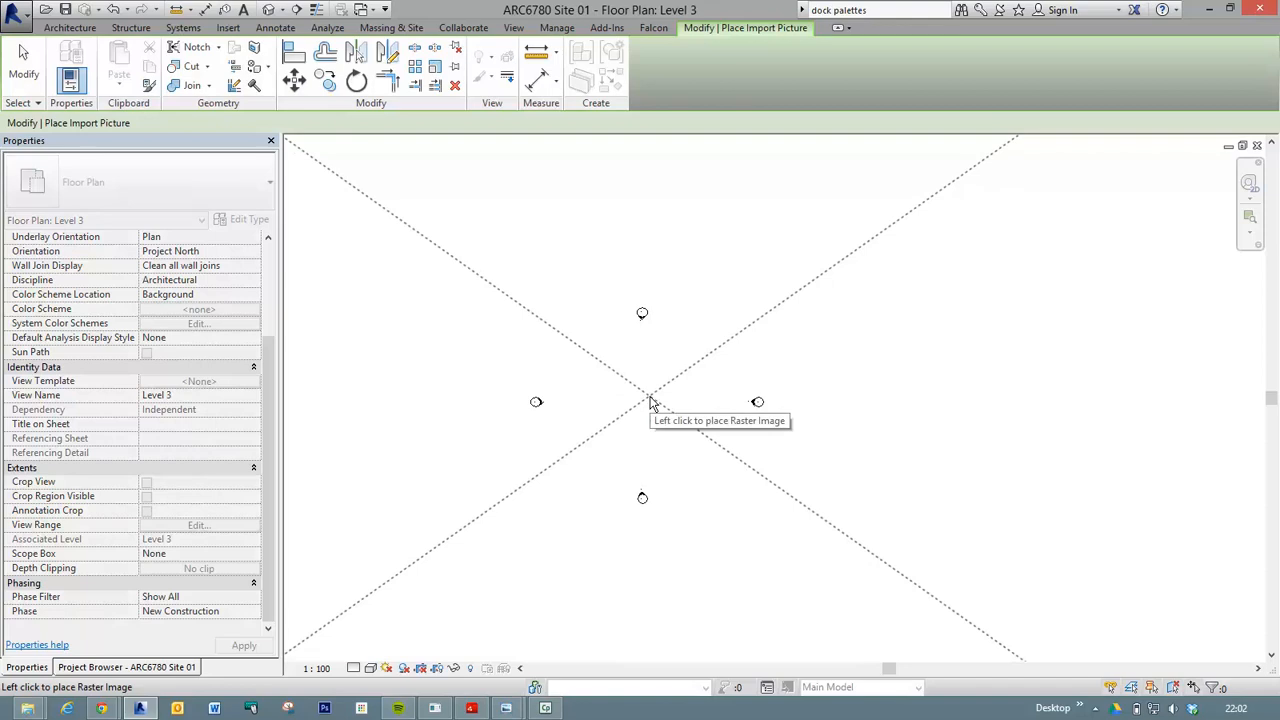
Place the street map image centred between the four elevation markers on the Level 3 plan and fit it in view.
scroll(652, 401, "down", 4)
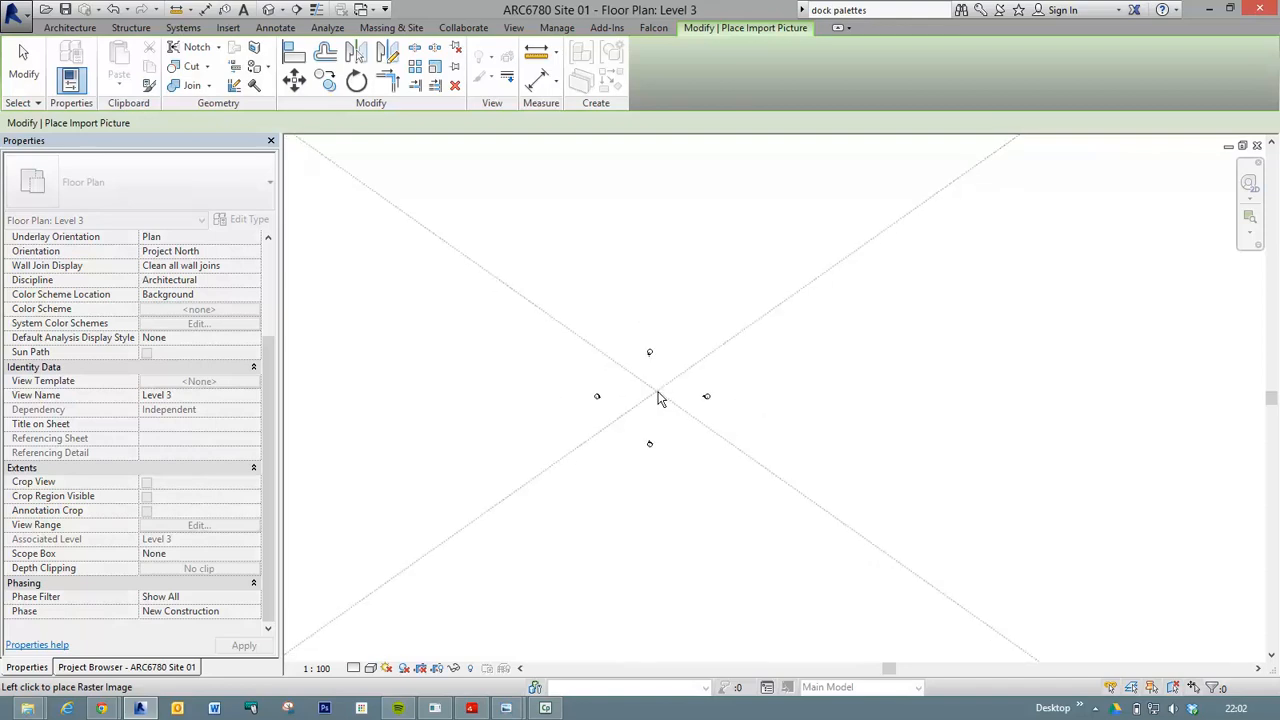
scroll(658, 398, "down", 1)
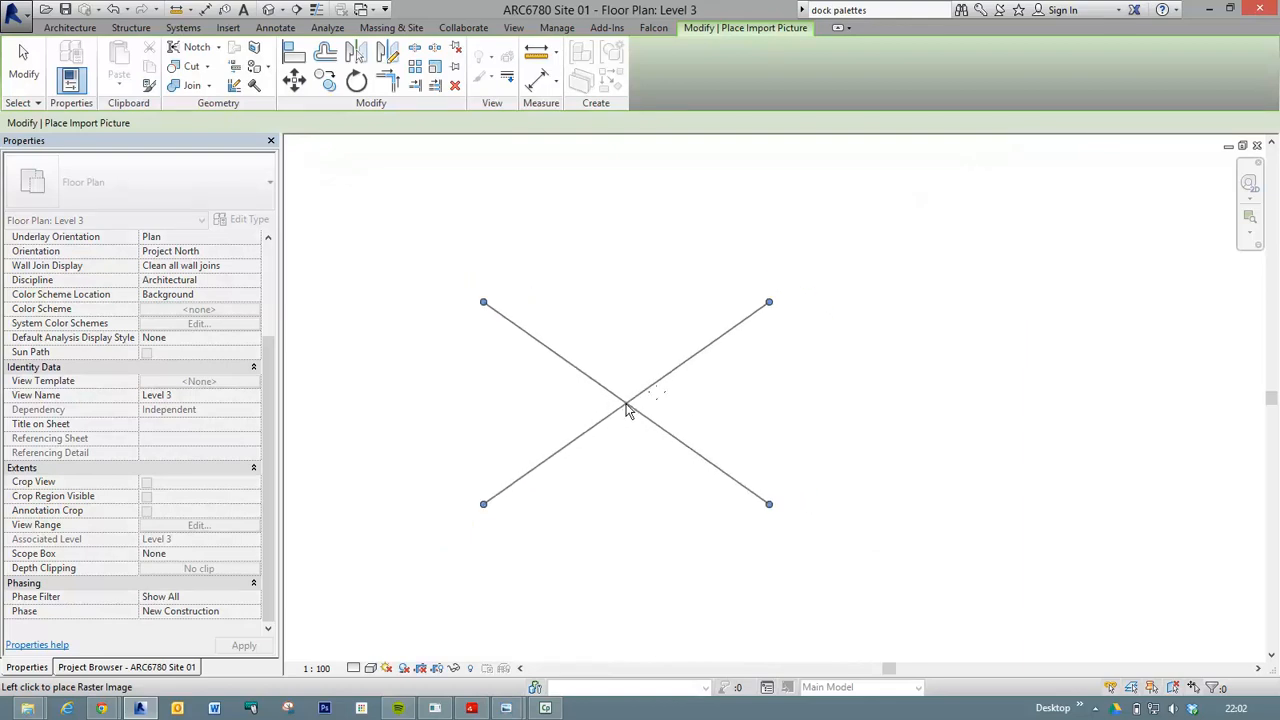
scroll(655, 401, "up", 4)
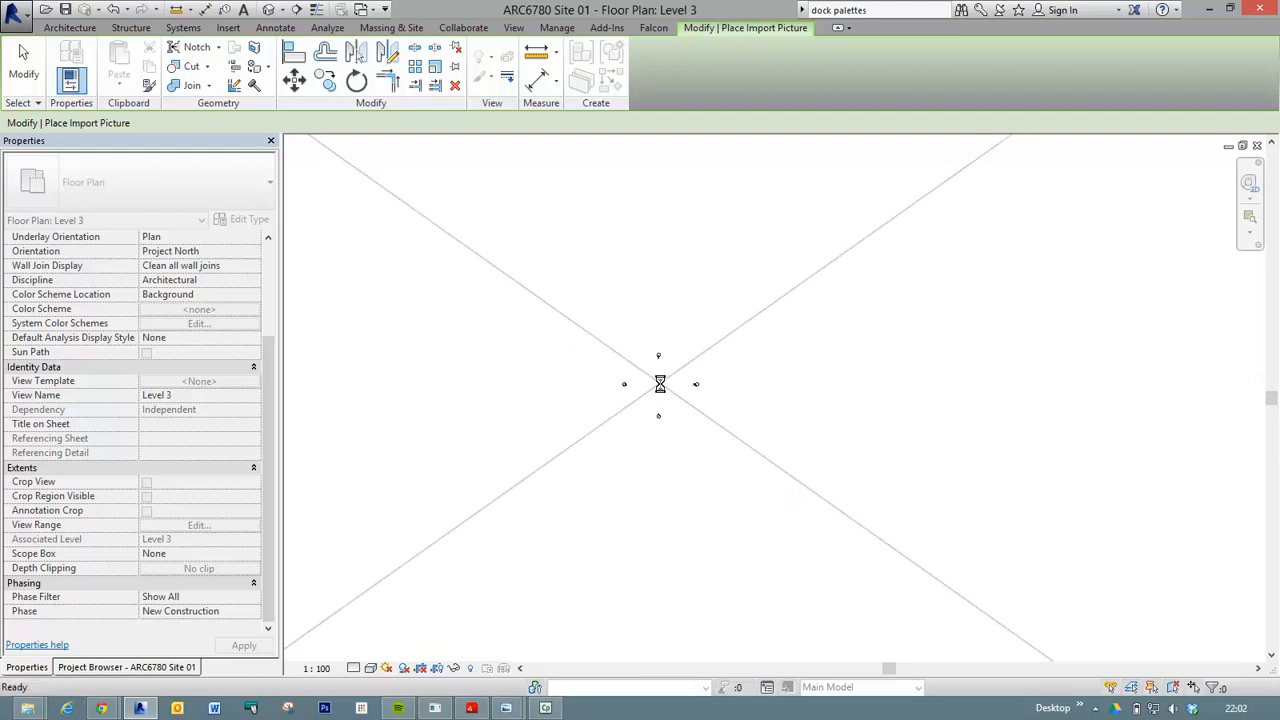
left_click(659, 388)
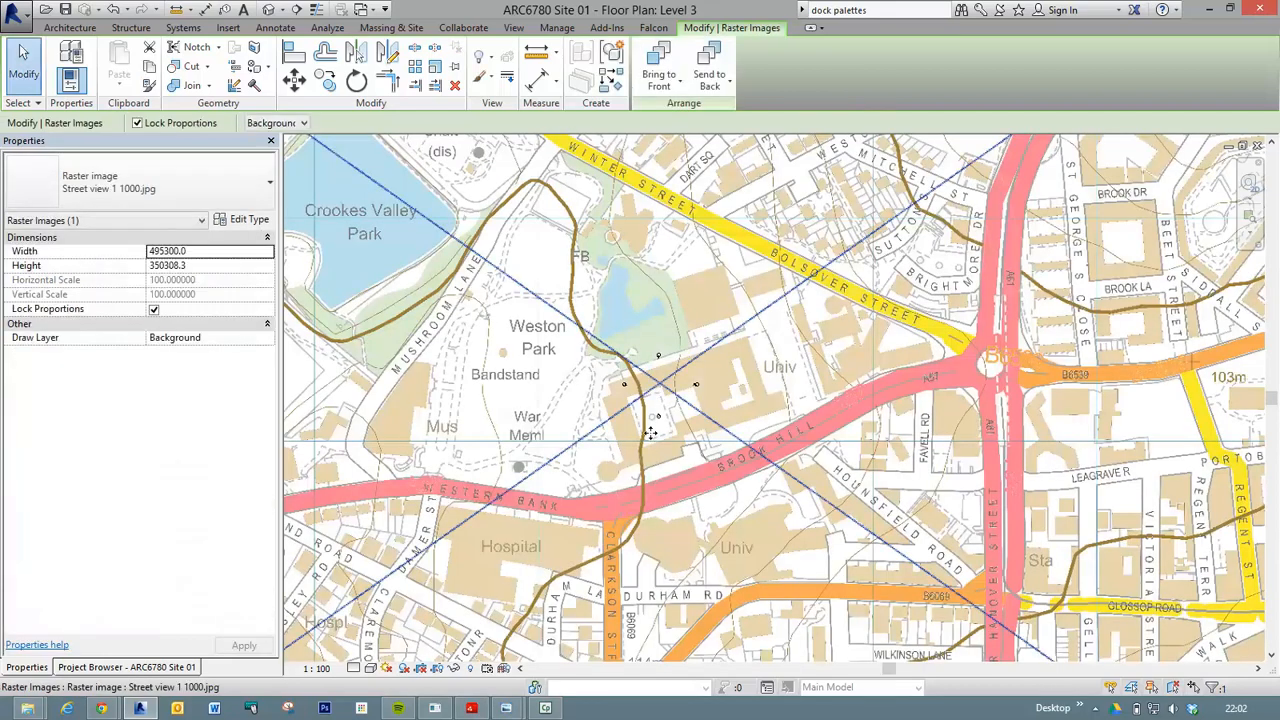
key("z")
key("f")
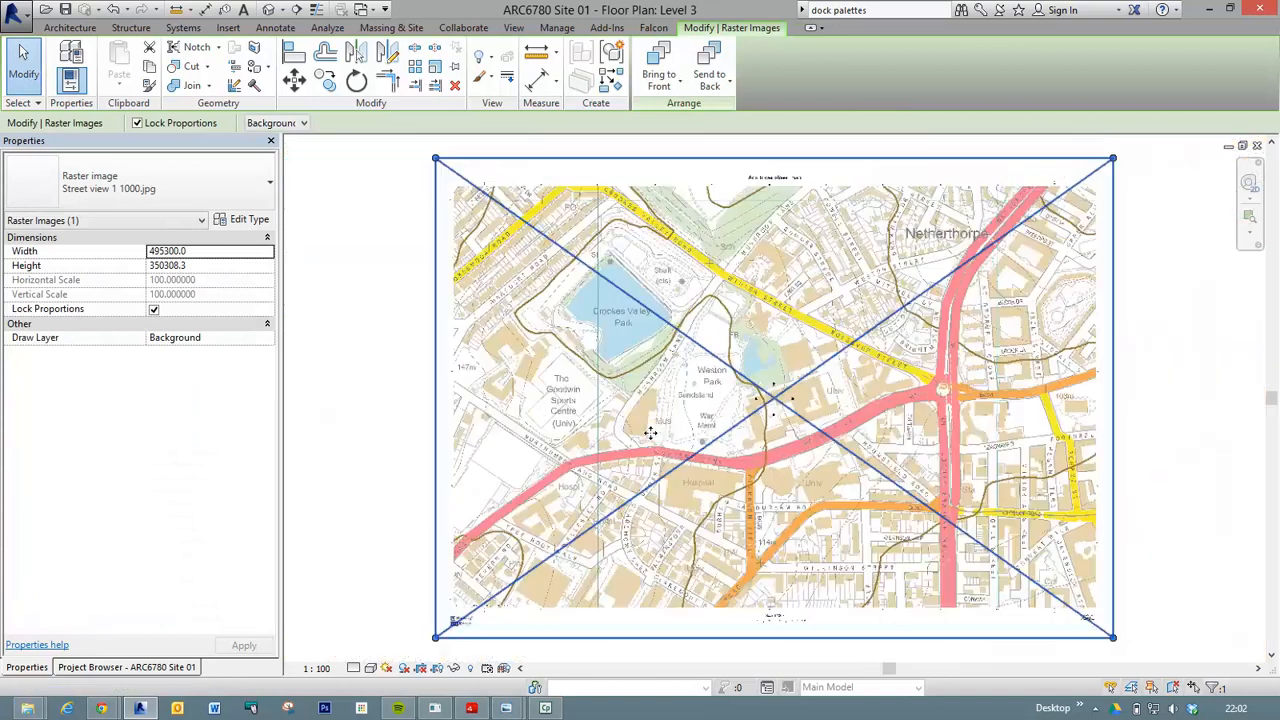
left_click(336, 416)
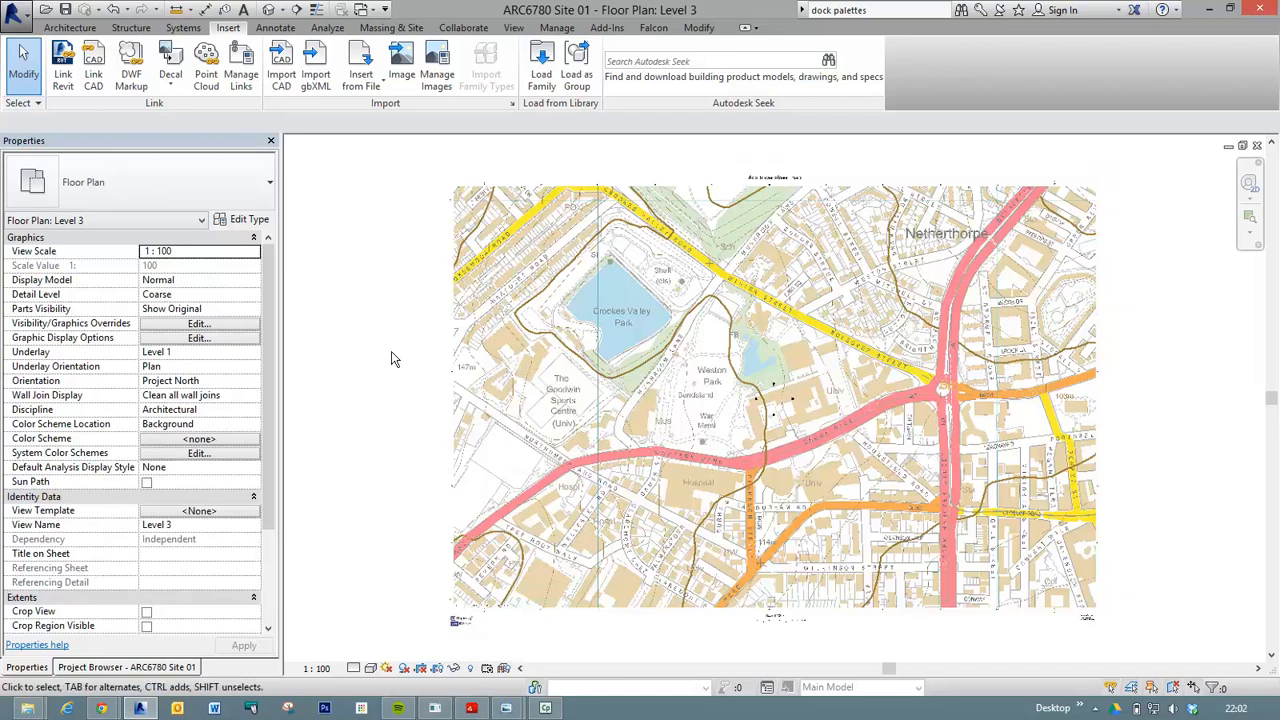
Shift the map image slightly left and up so the elevation markers sit over the Univ buildings east of Weston Park.
left_click(487, 357)
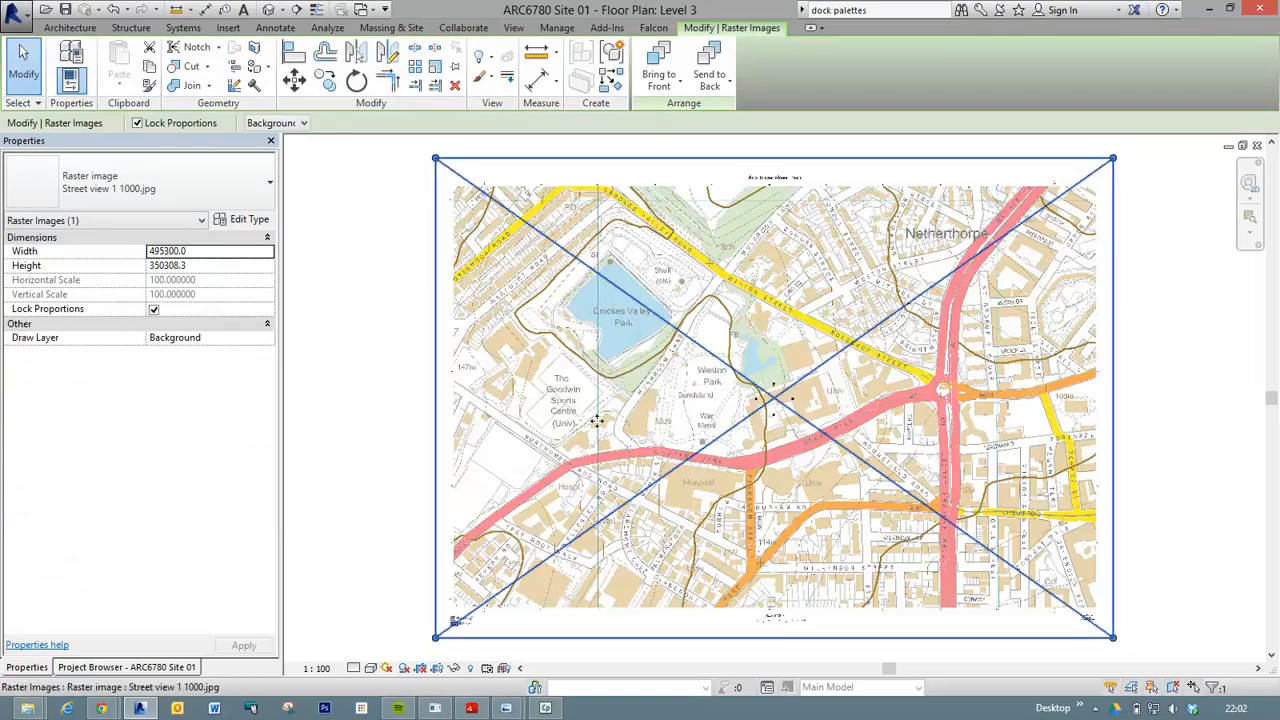
left_click_drag(546, 395, 500, 382)
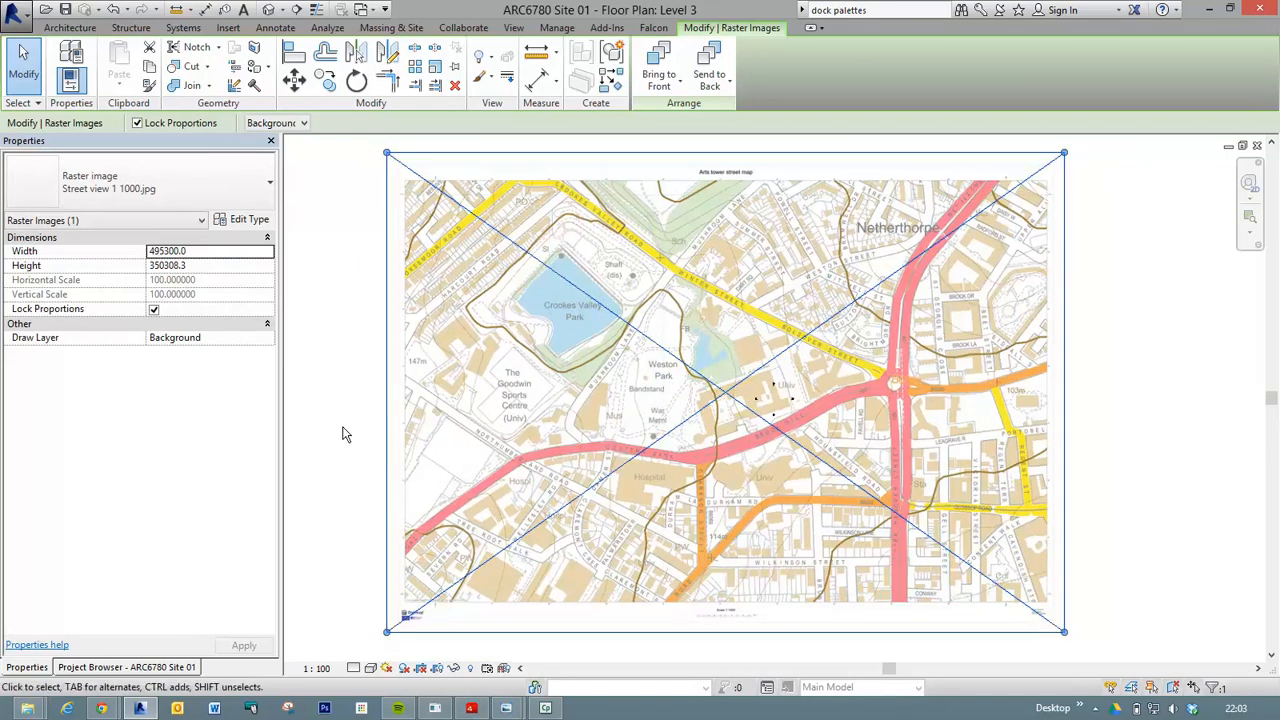
left_click(342, 434)
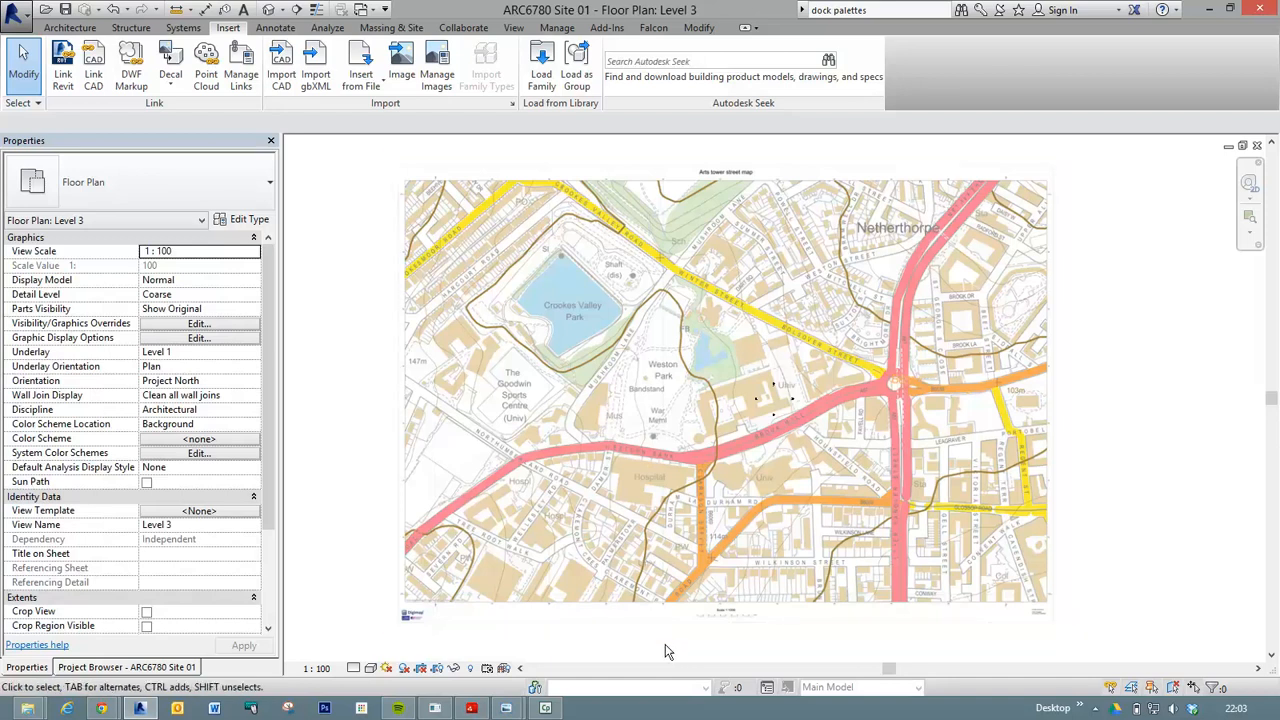
Measure the map's printed scale bar along its lower edge, from the 0 mark to the 100 m mark.
key("z")
key("r")
left_click_drag(680, 592, 780, 641)
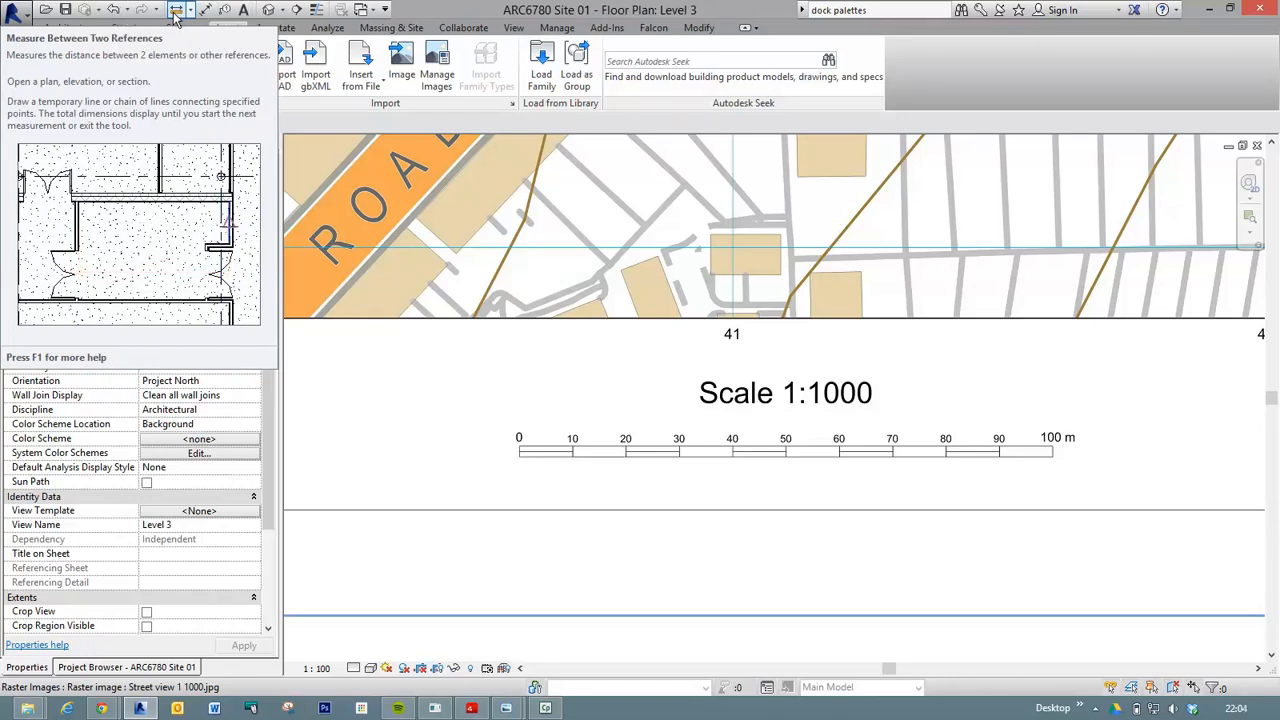
left_click(176, 16)
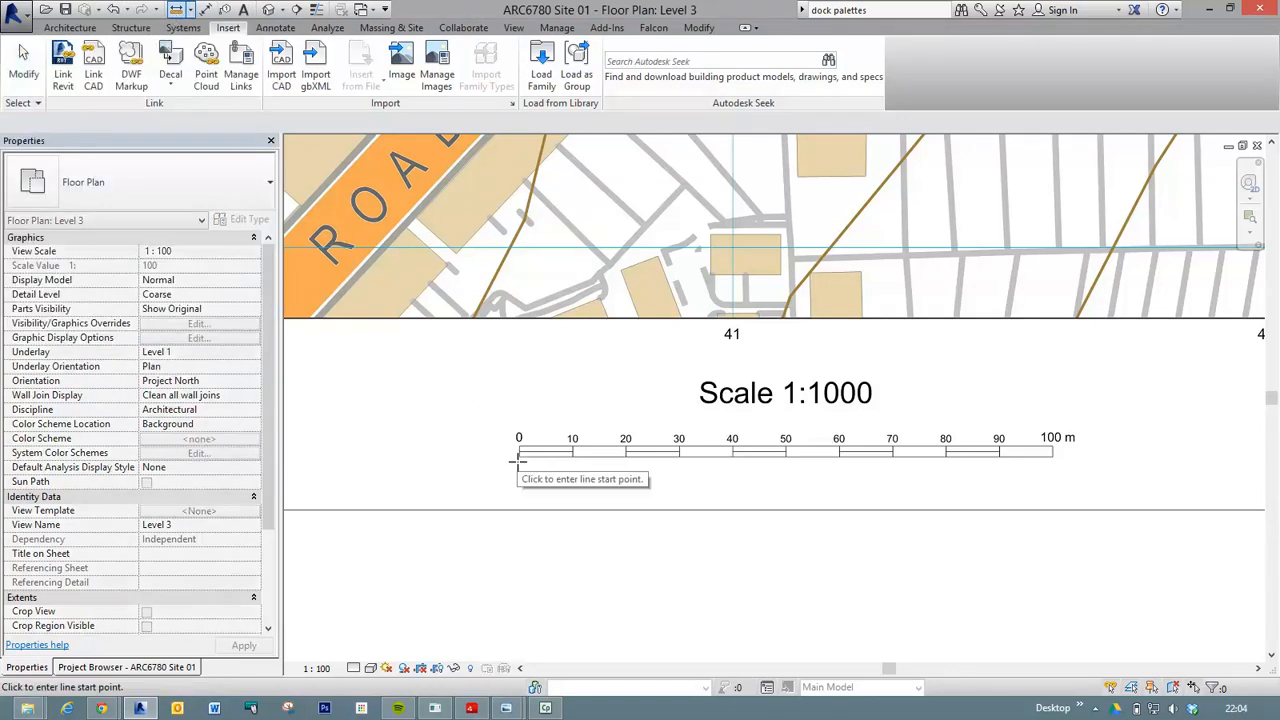
scroll(521, 455, "up", 3)
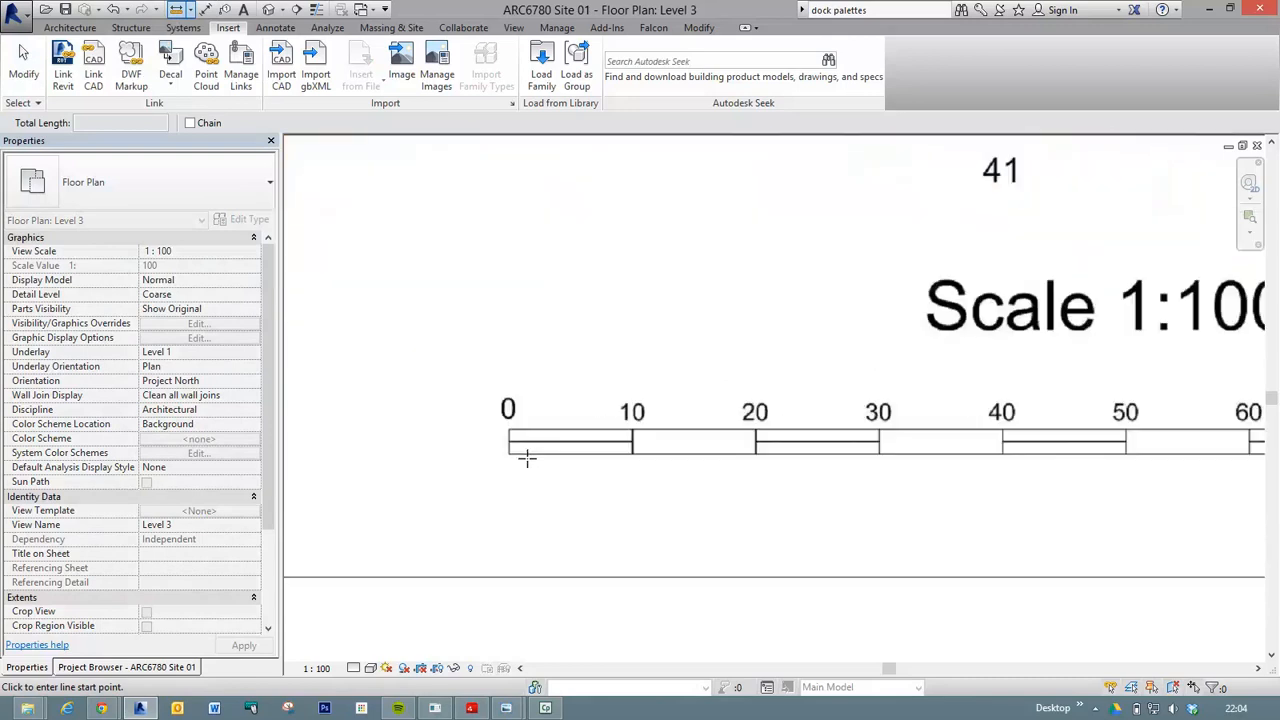
scroll(507, 457, "up", 2)
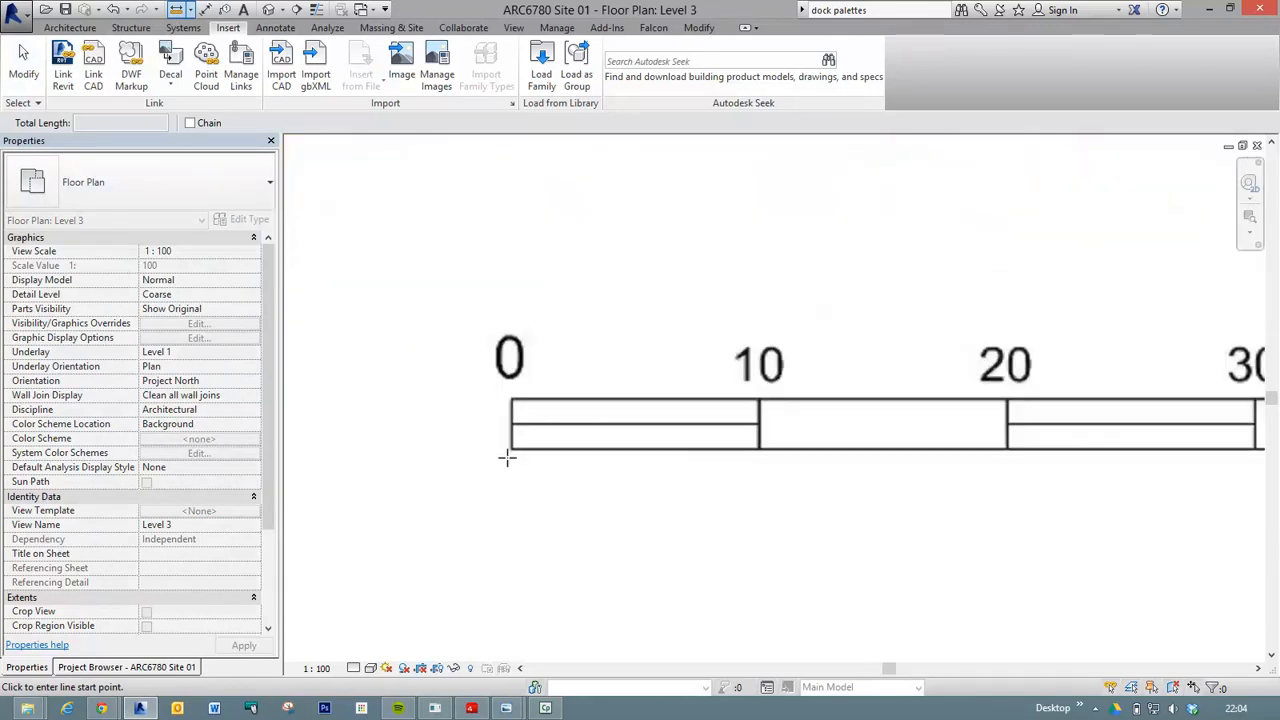
left_click(513, 450)
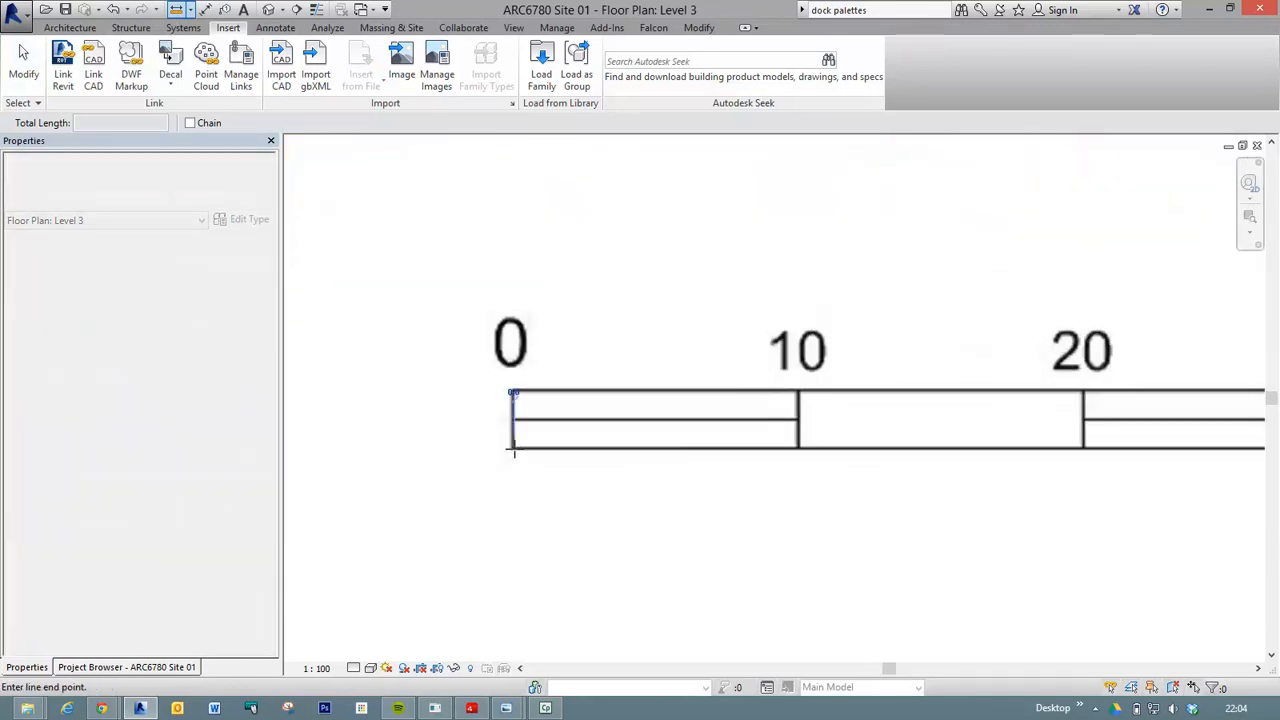
scroll(740, 465, "down", 3)
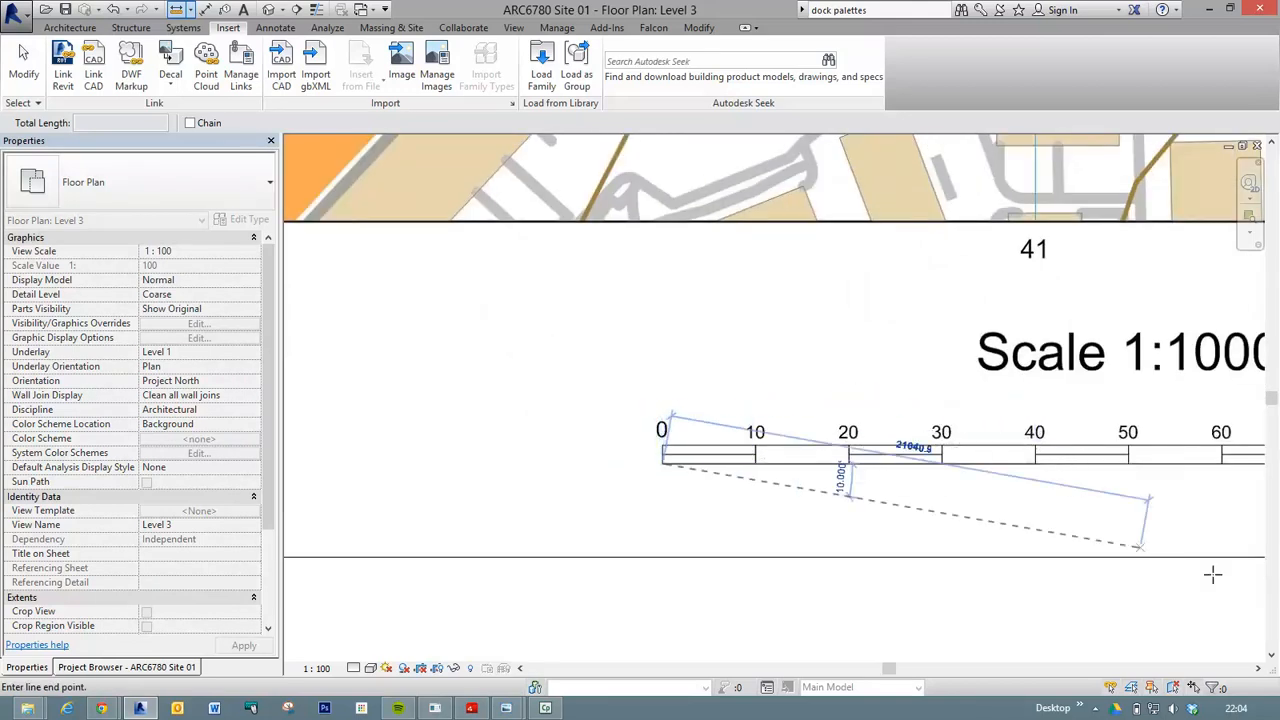
middle_click_drag(1180, 543, 560, 600)
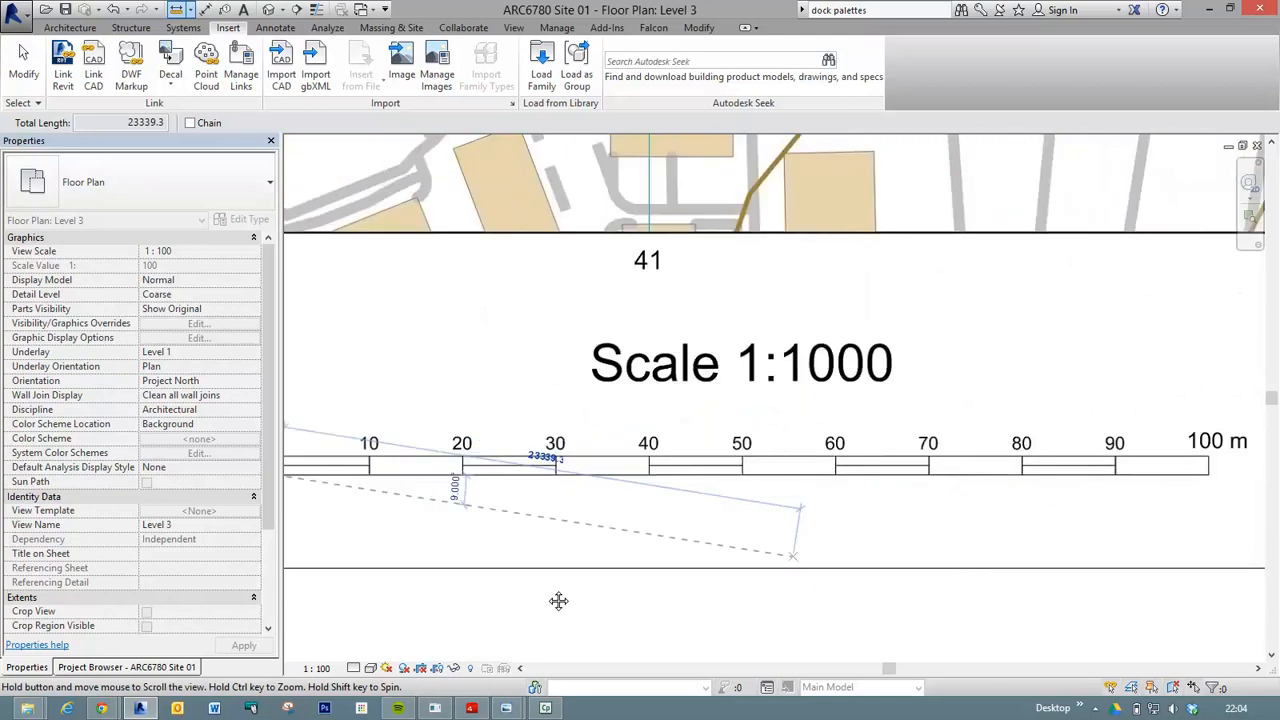
middle_click_drag(897, 562, 566, 595)
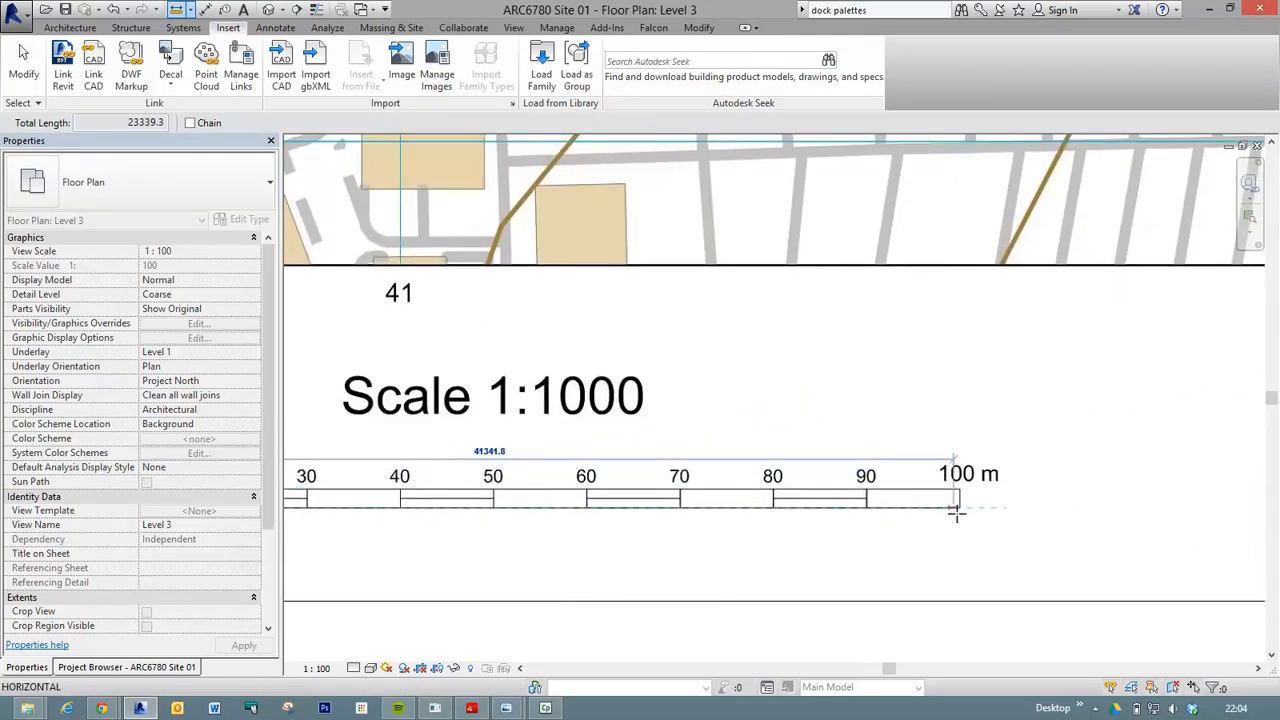
scroll(945, 500, "up", 4)
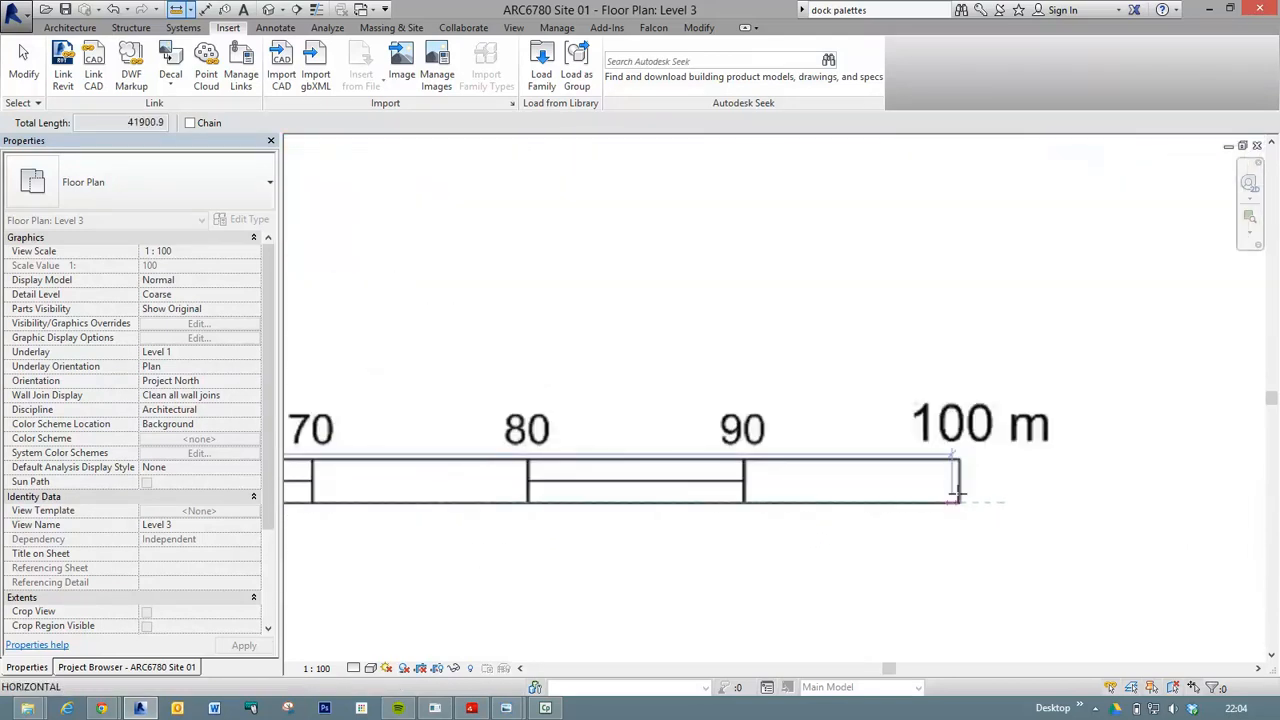
scroll(955, 506, "up", 3)
scroll(955, 506, "up", 2)
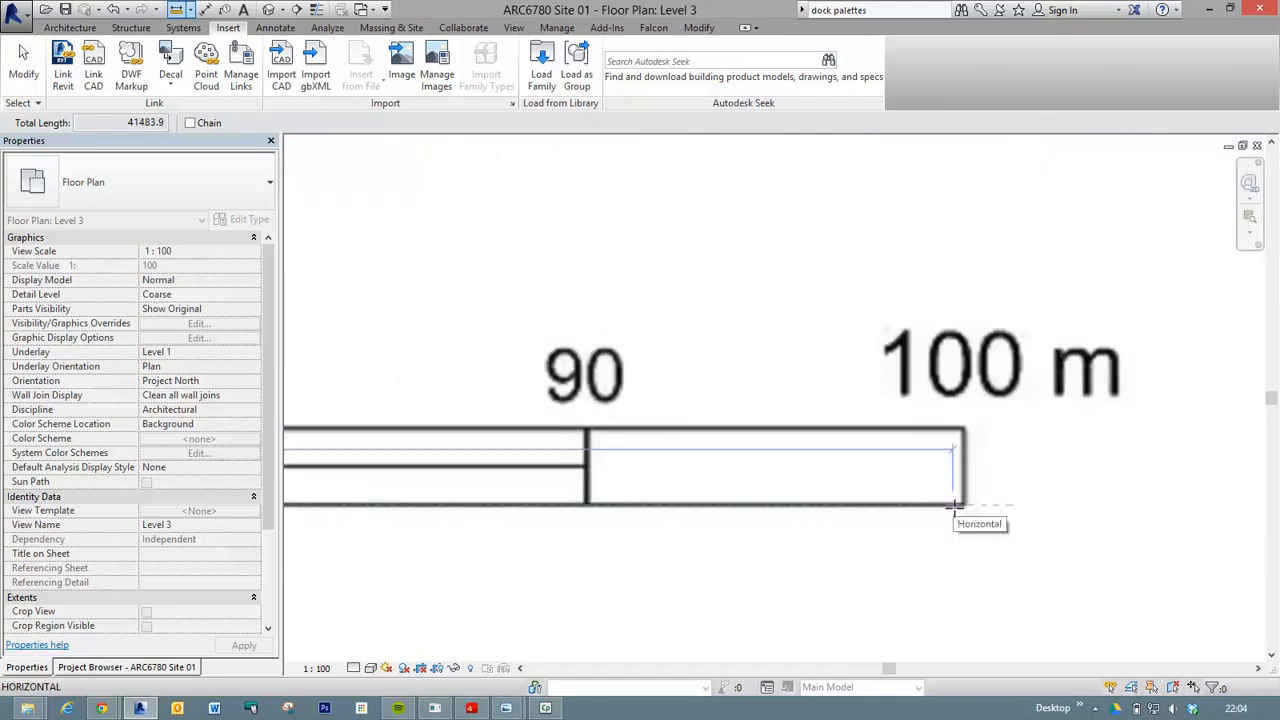
left_click(963, 507)
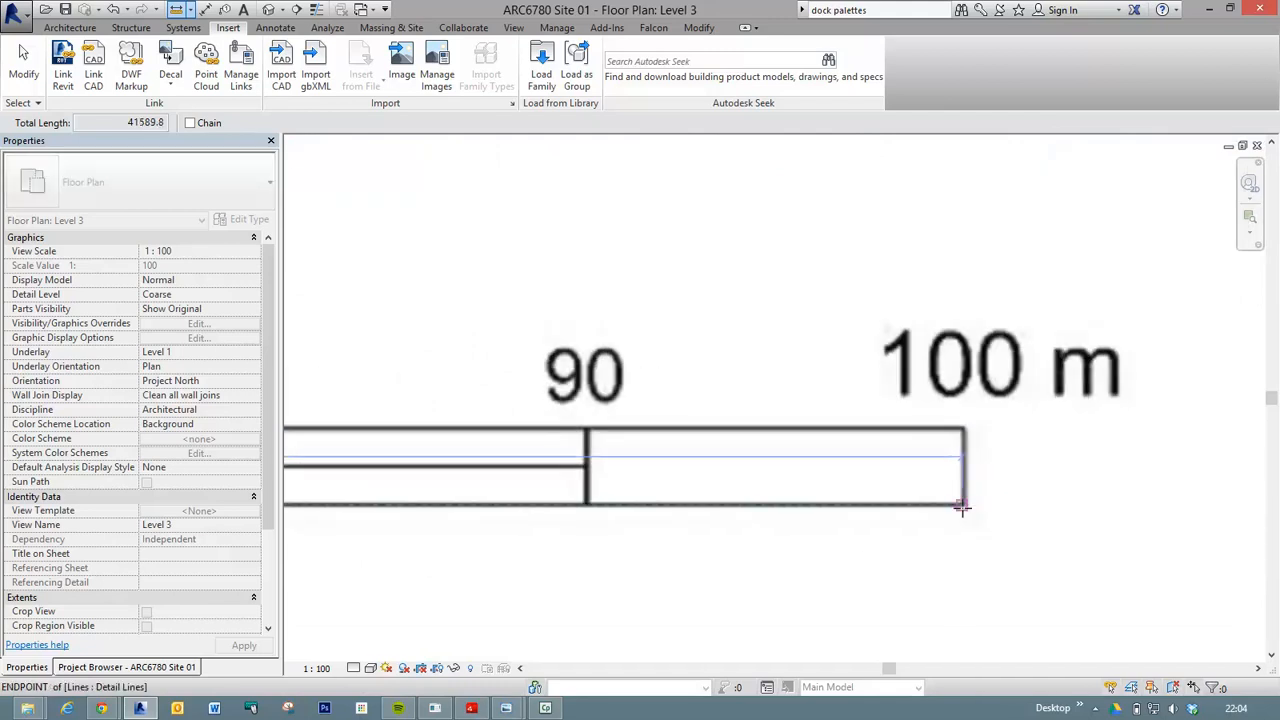
Examine the measured length along the map's printed scale bar, close up around the 50 mark and against the Scale 1:1000 label.
scroll(898, 519, "down", 1)
scroll(899, 519, "down", 7)
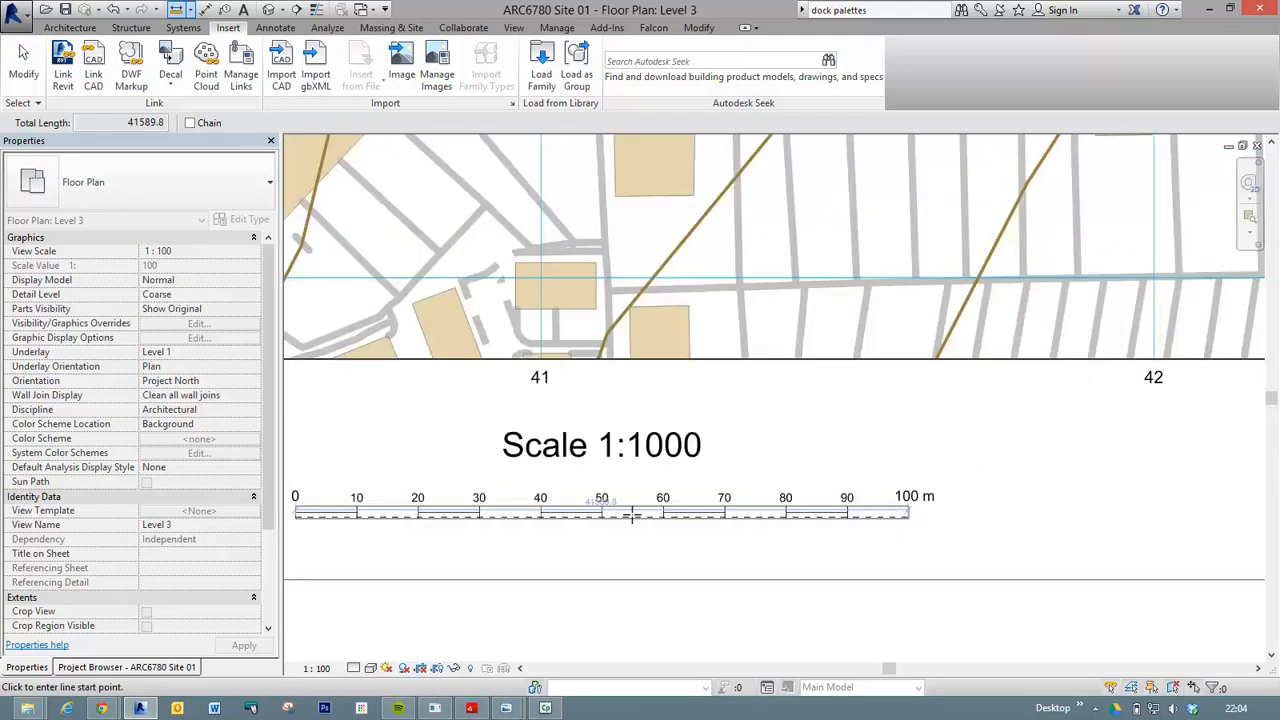
scroll(606, 508, "up", 4)
scroll(606, 508, "up", 4)
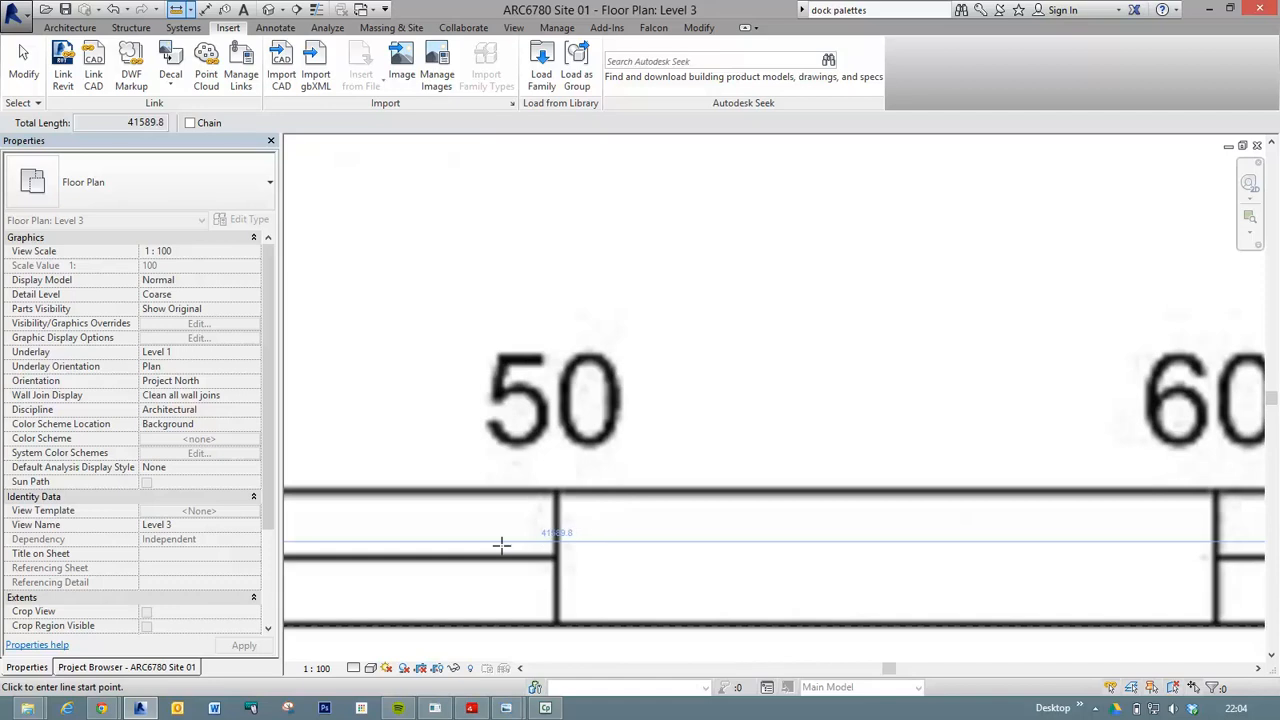
scroll(537, 540, "up", 1)
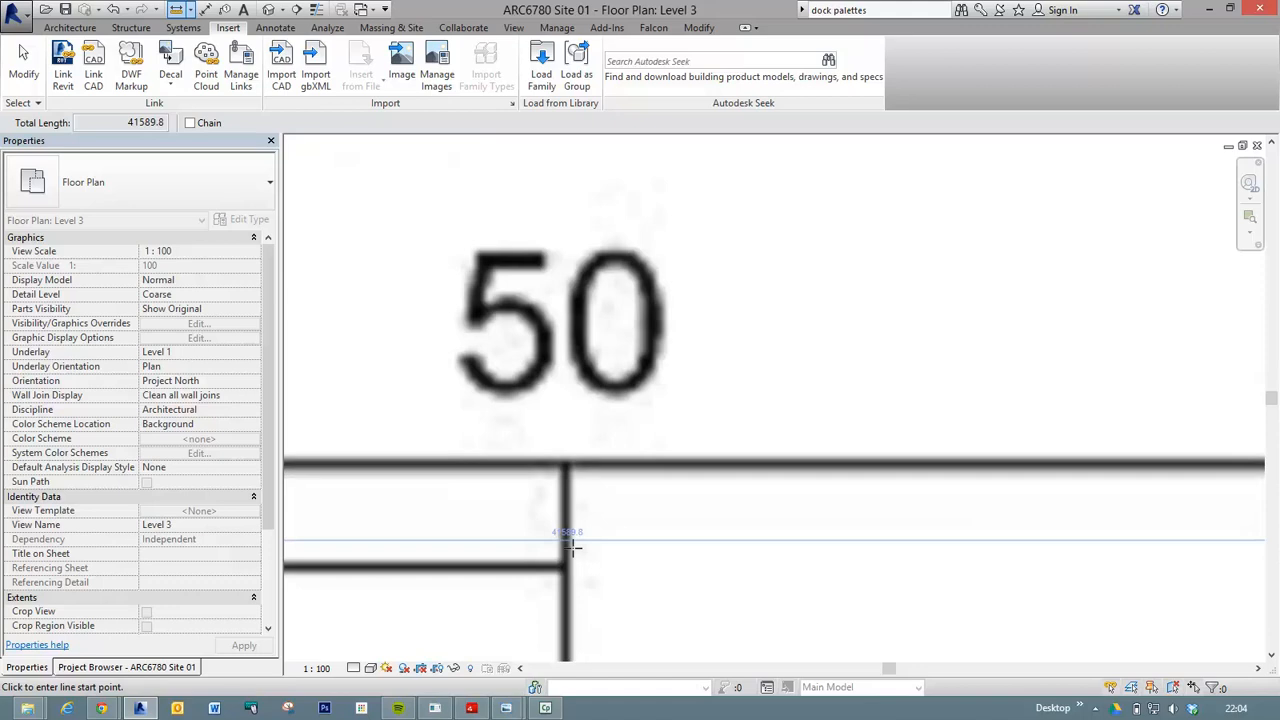
scroll(577, 529, "down", 5)
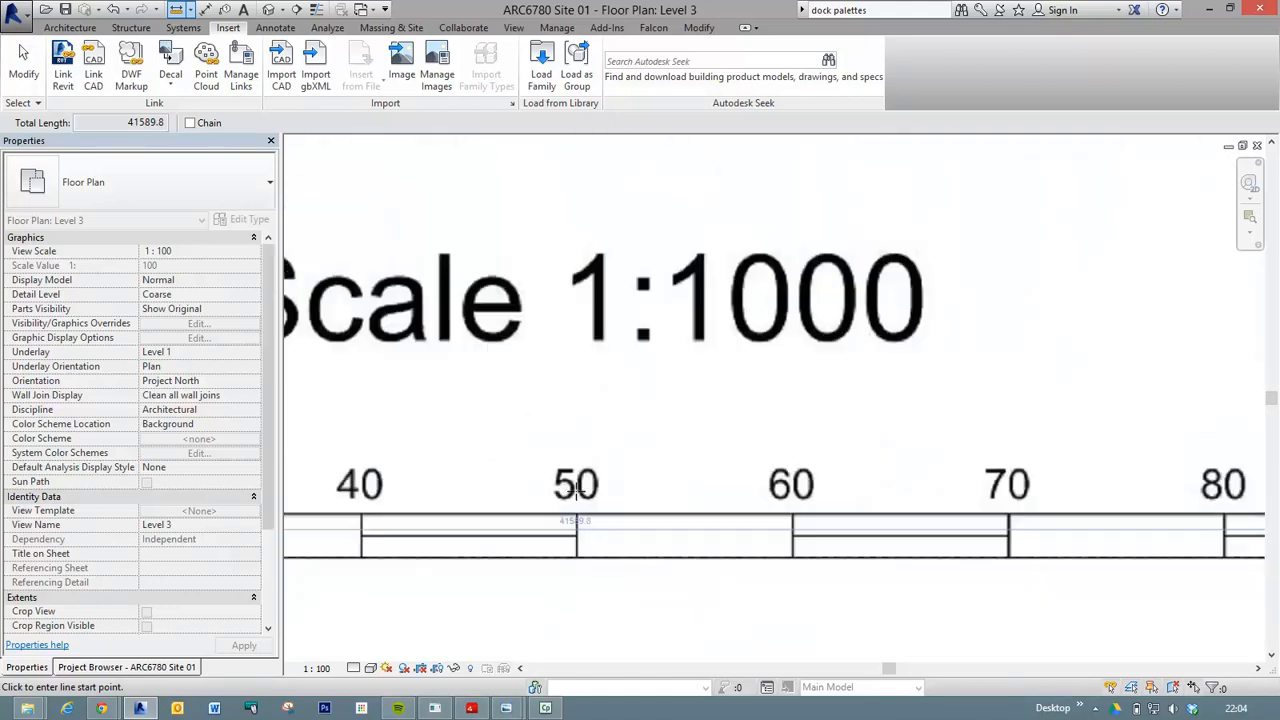
scroll(577, 487, "down", 3)
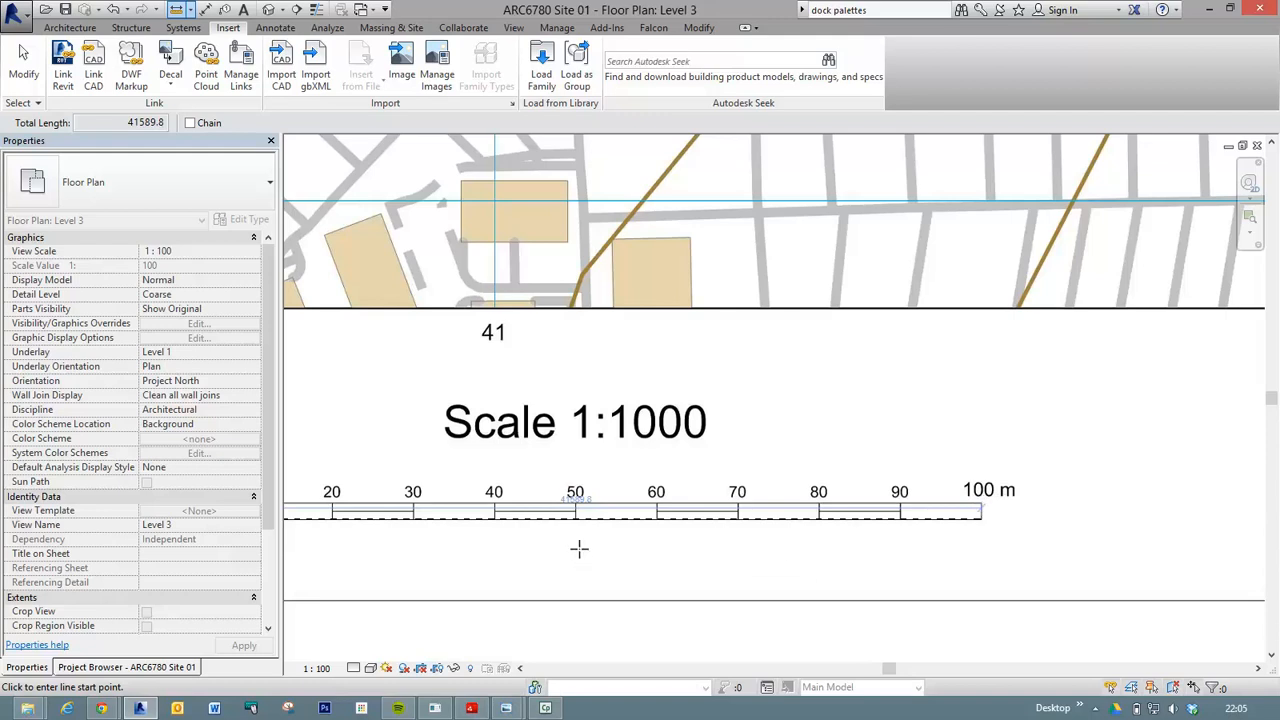
scroll(594, 531, "down", 3)
scroll(607, 510, "down", 1)
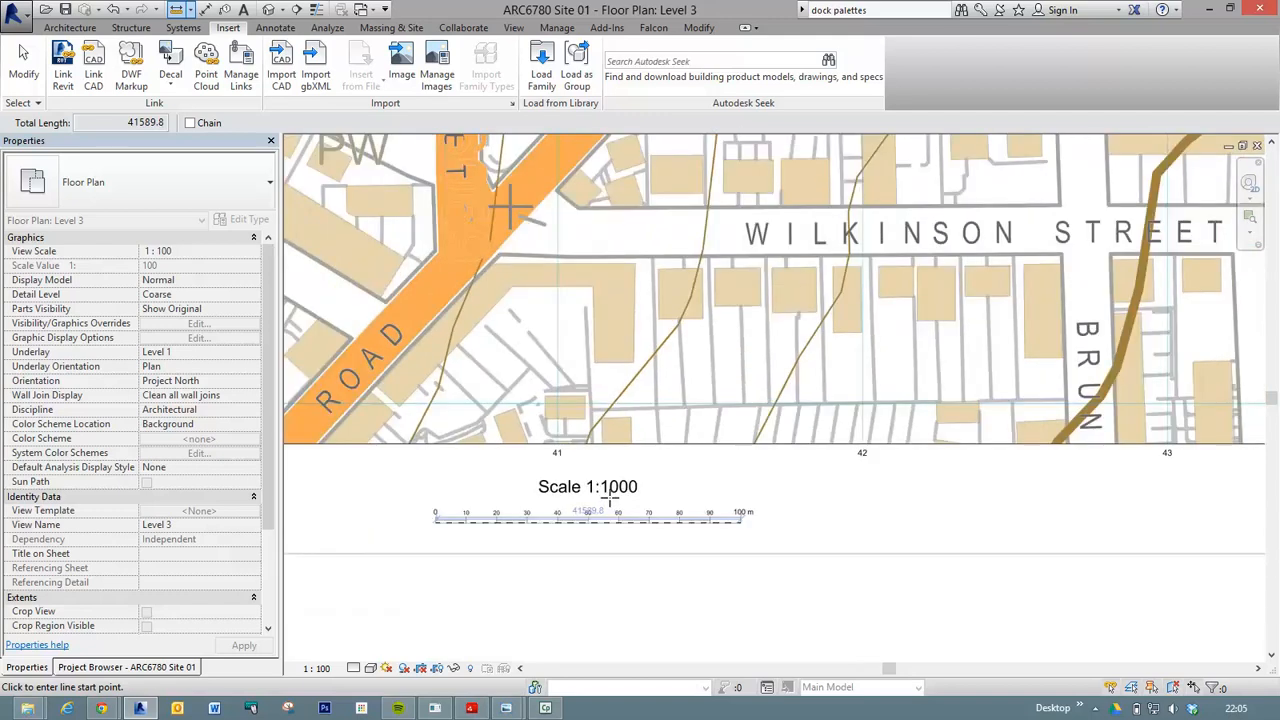
scroll(538, 487, "down", 2)
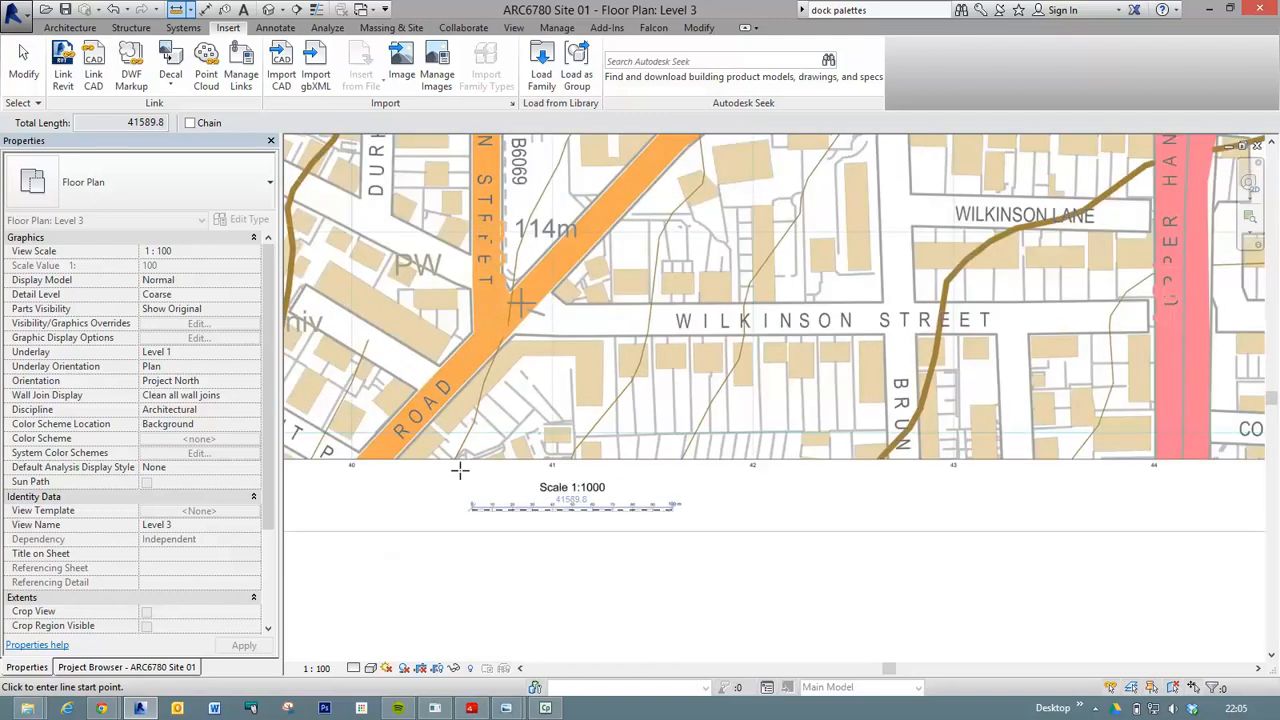
scroll(460, 471, "down", 1)
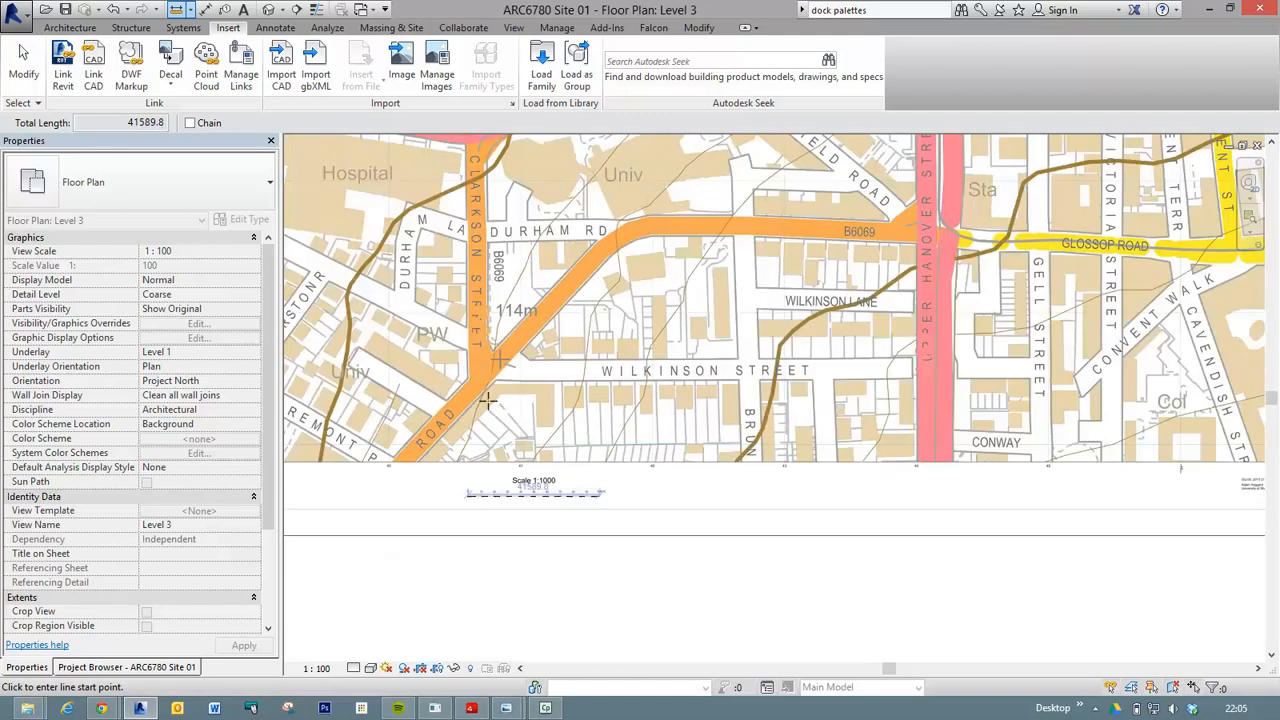
scroll(487, 401, "down", 2)
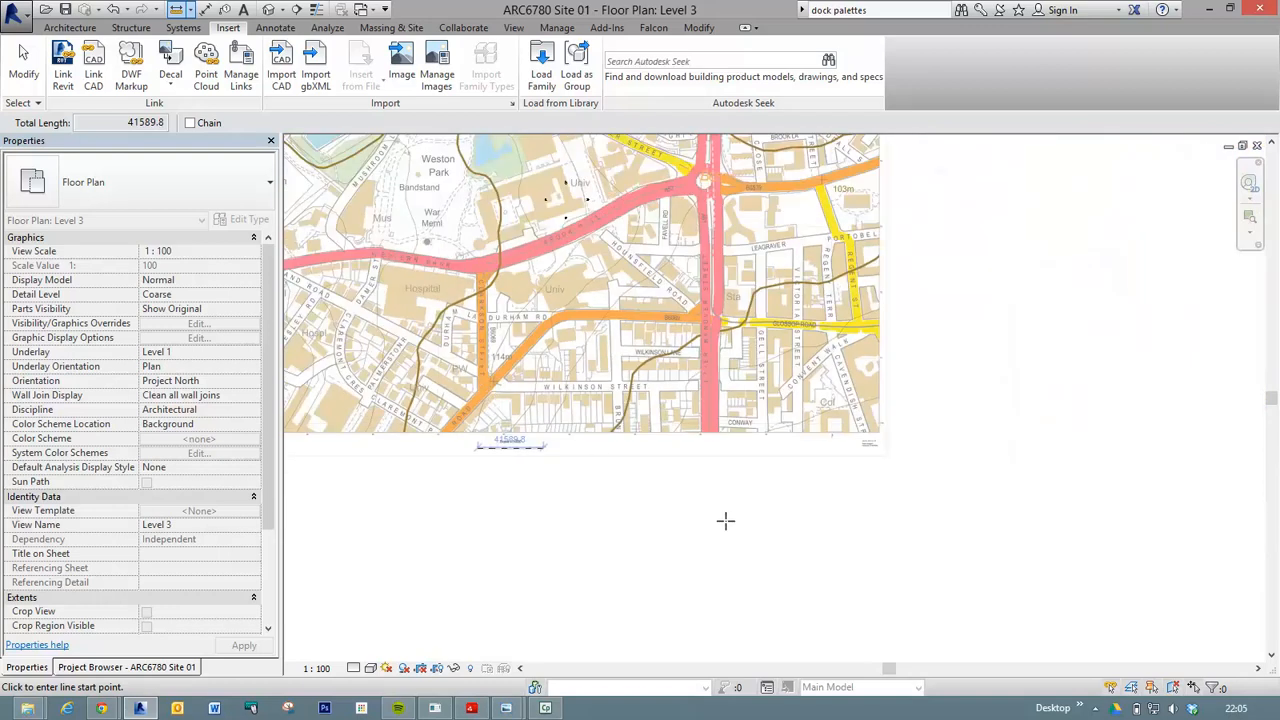
Fit the whole street map in the Level 3 plan view and end the measuring command.
key("z")
key("a")
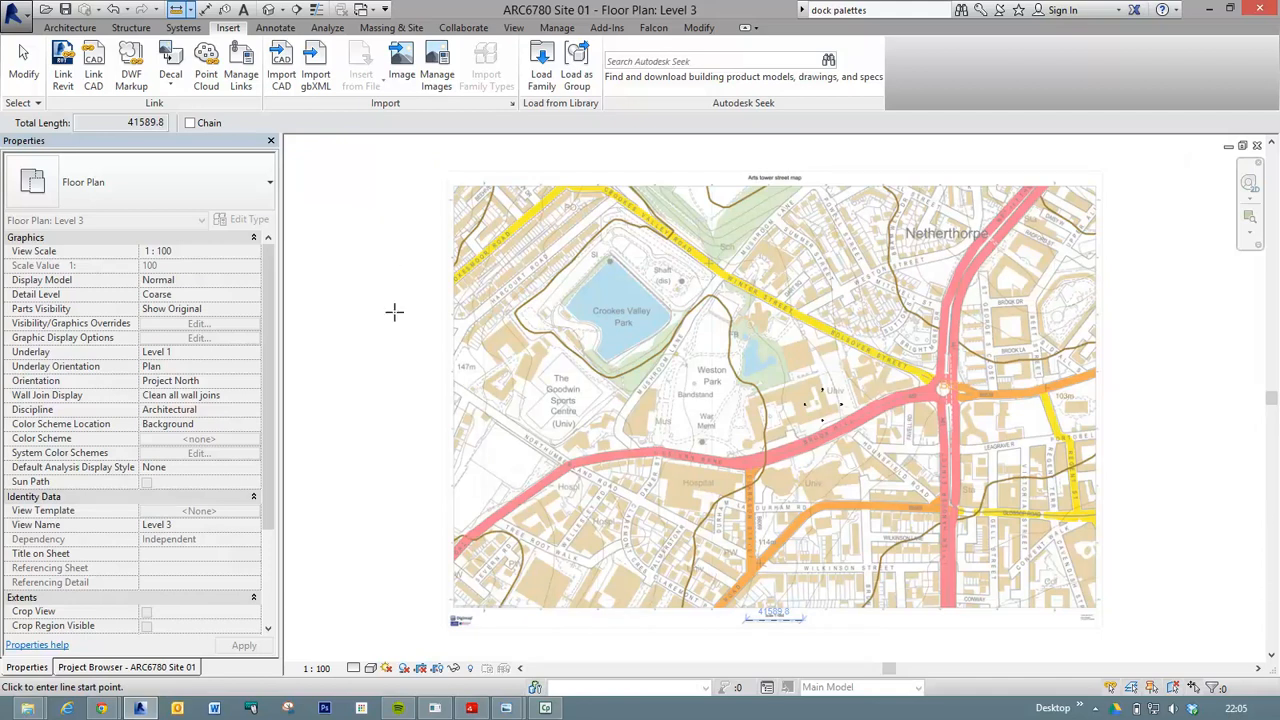
key("Escape")
key("Escape")
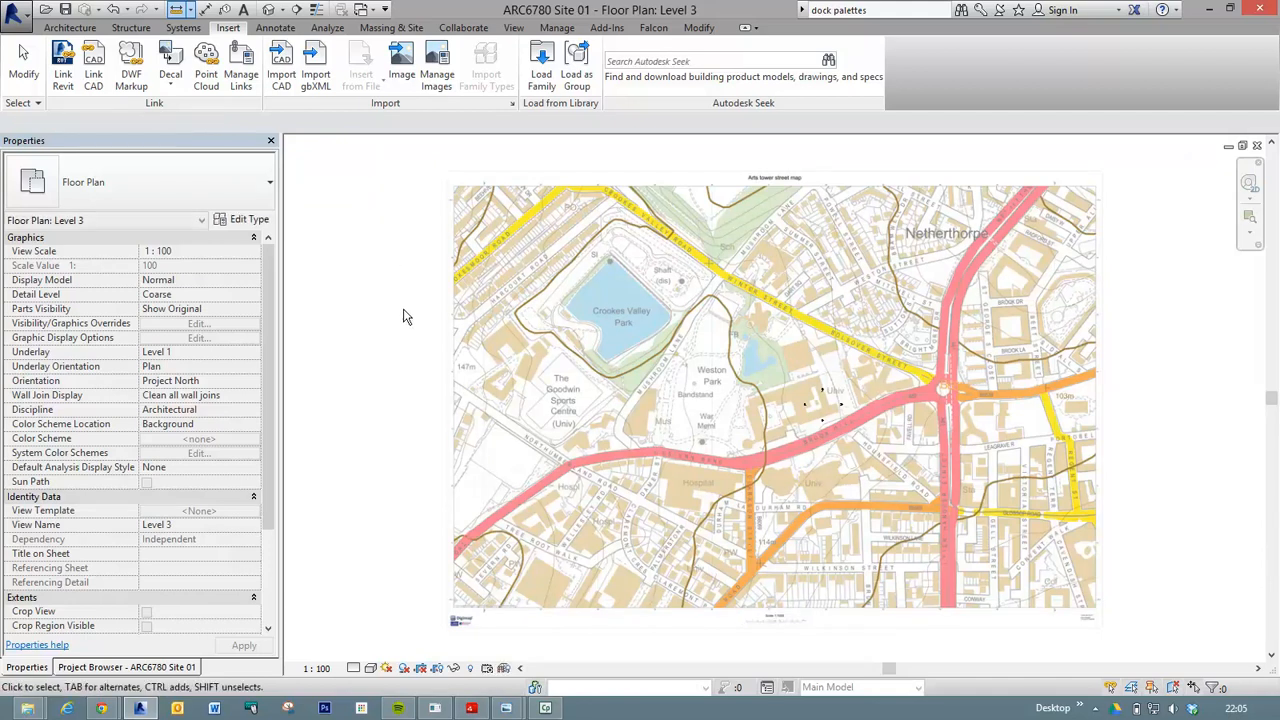
left_click(450, 410)
left_click(323, 288)
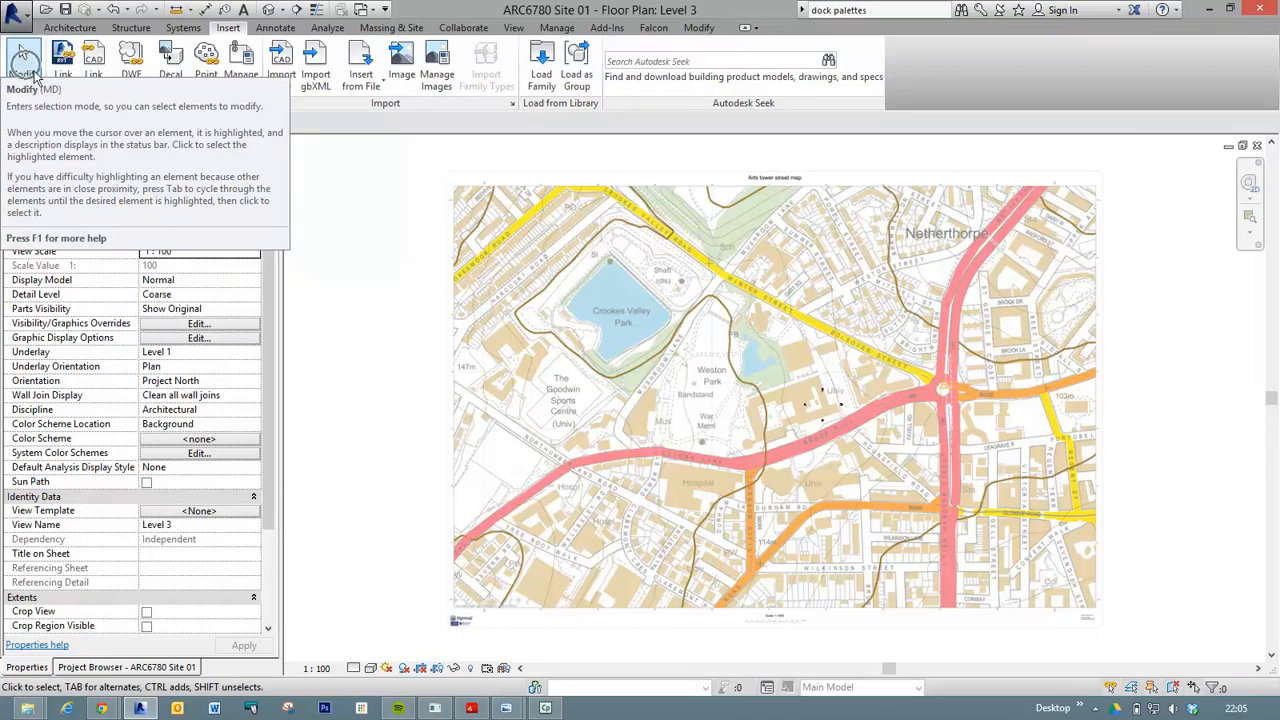
left_click(509, 390)
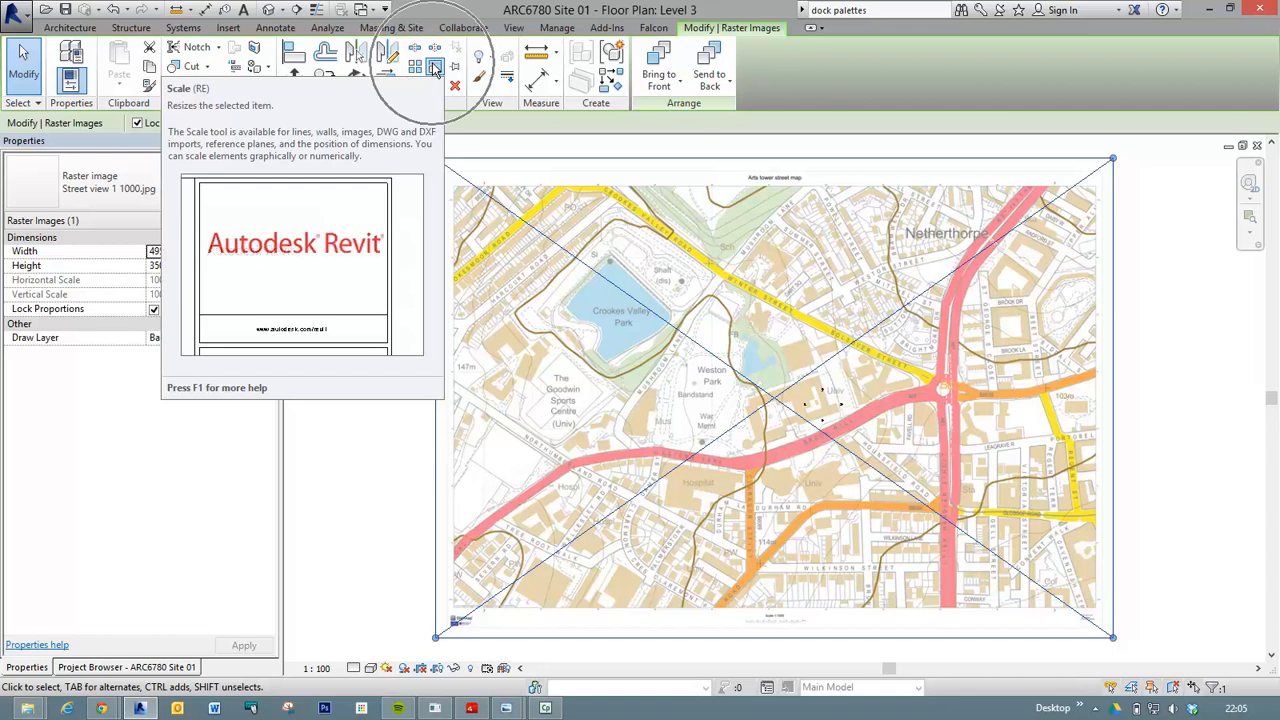
key("Escape")
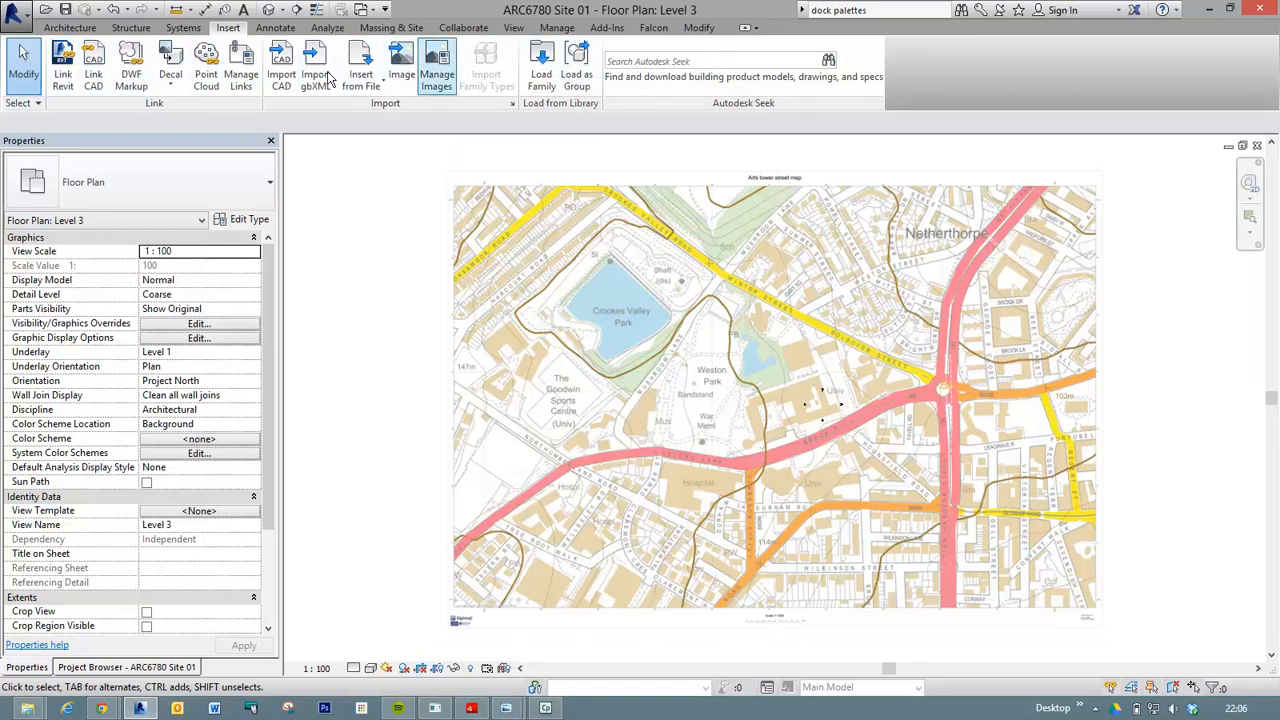
Start the Scale command on the street map image and switch it from graphical to numerical scaling.
left_click(482, 320)
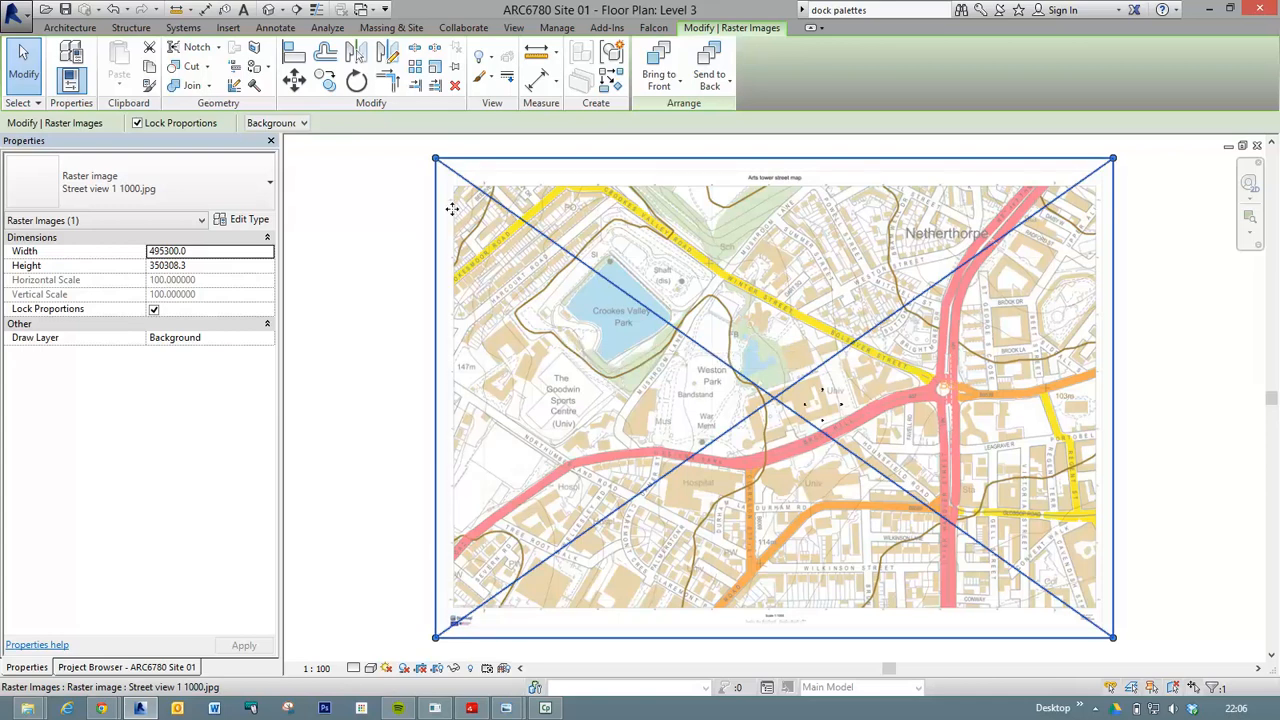
left_click(436, 67)
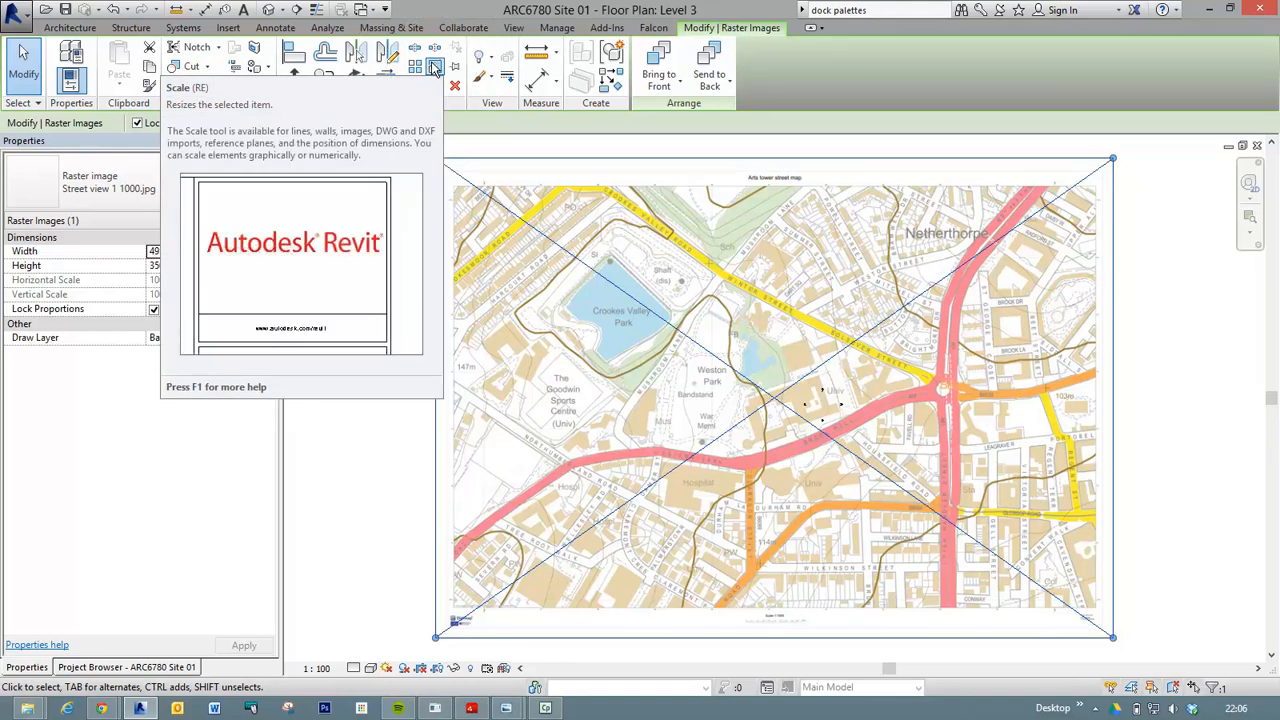
left_click(436, 67)
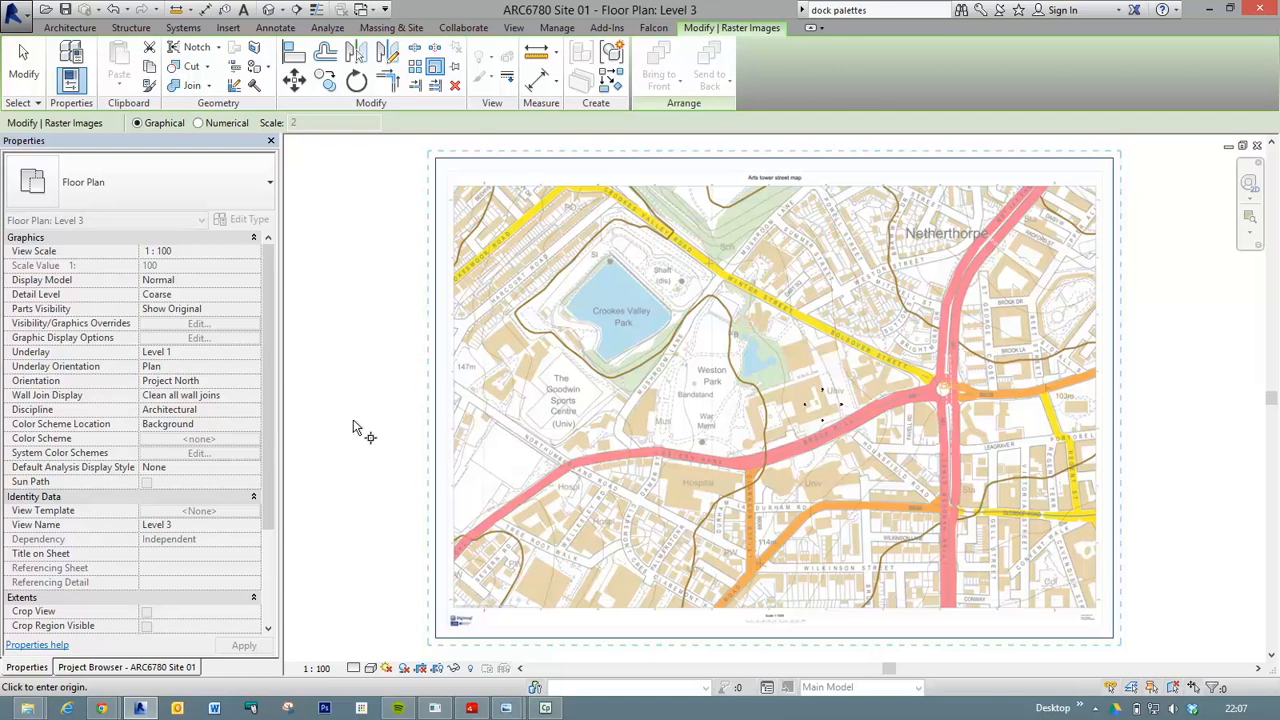
left_click(720, 408)
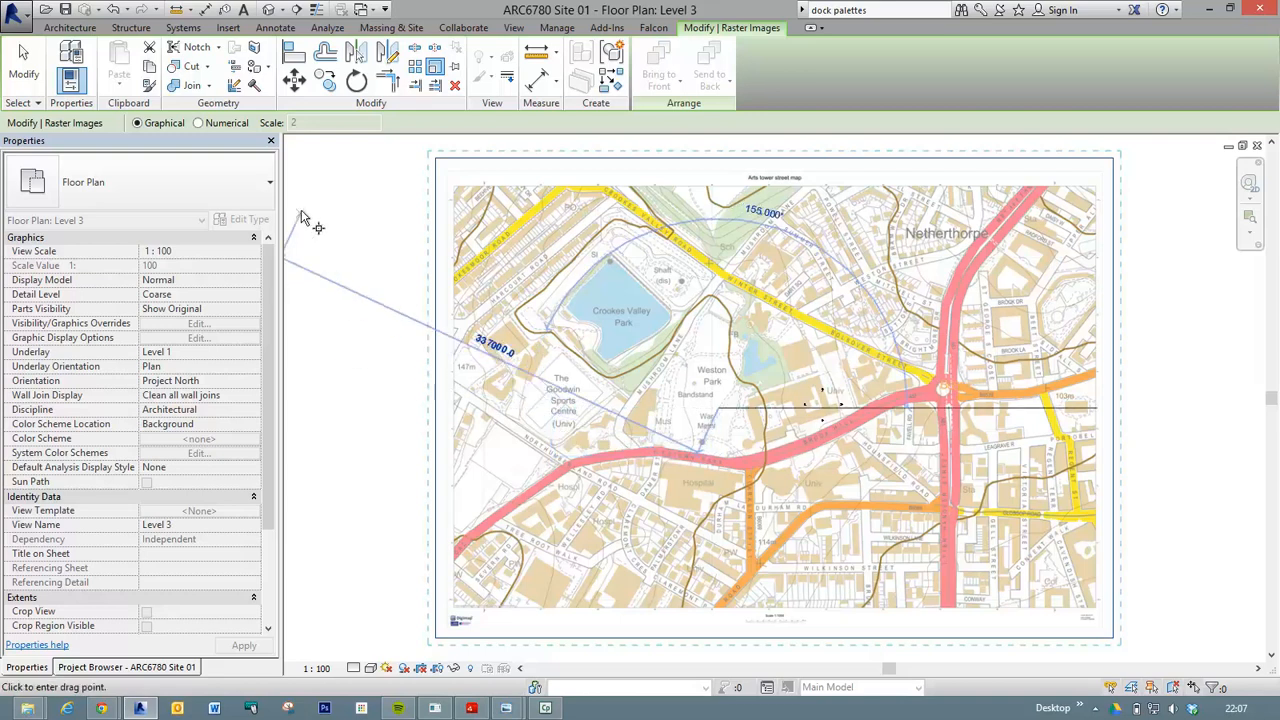
left_click(198, 123)
key("ctrl")
key("ctrl")
key("ctrl")
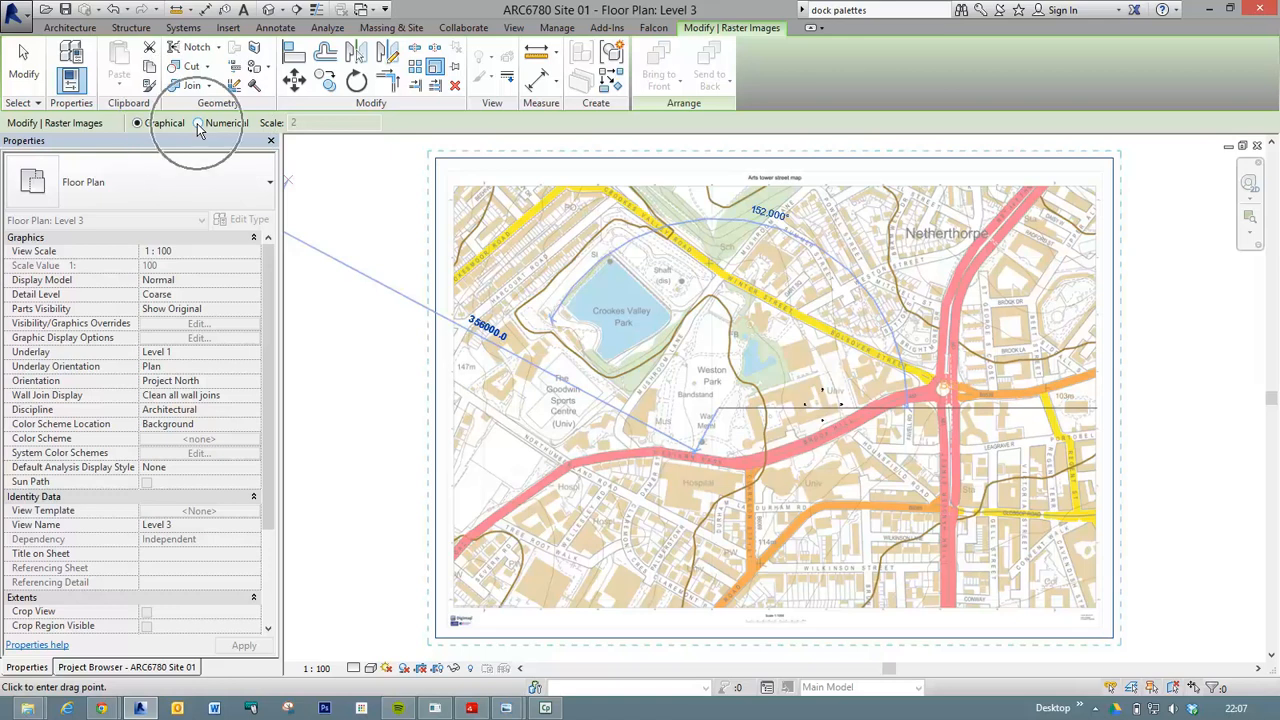
left_click(197, 124)
left_click(198, 123)
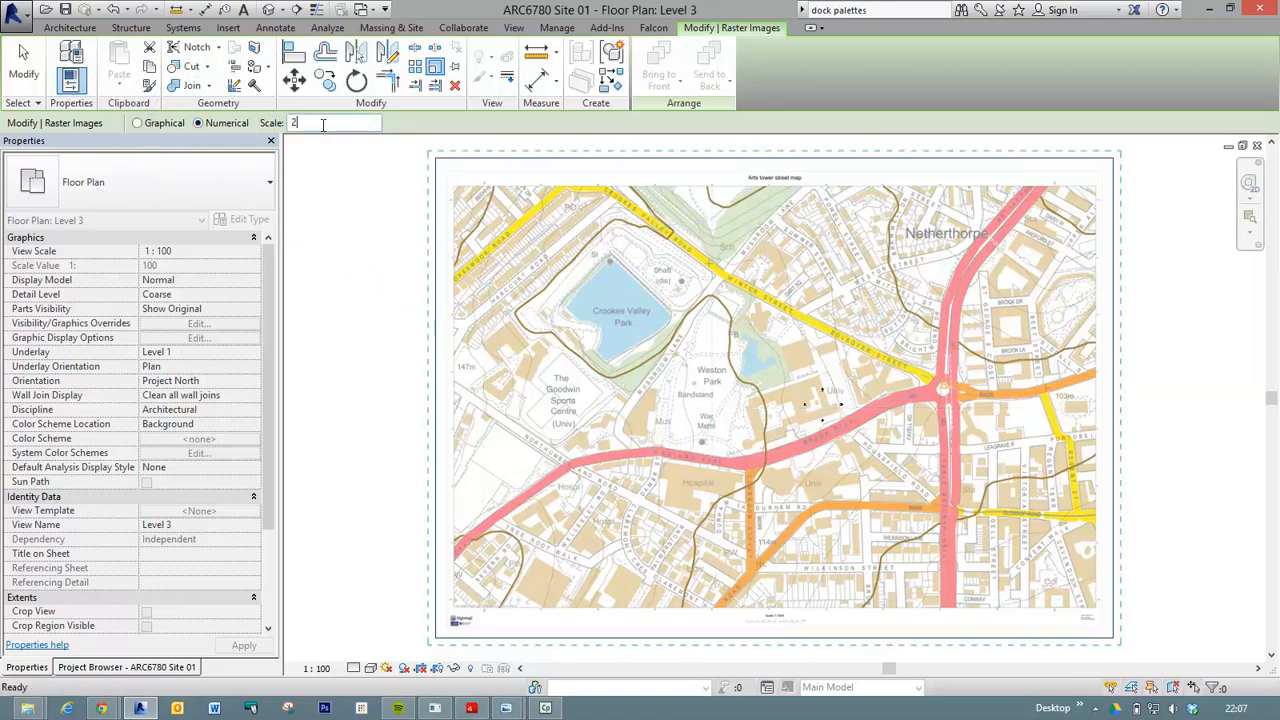
Scale the map image by a factor of 2.409639 about an origin between the Bandstand and War Meml labels in Weston Park.
left_click_drag(297, 122, 287, 125)
type("=")
type("100000")
key("BackSpace")
key("BackSpace")
type("5")
key("Return")
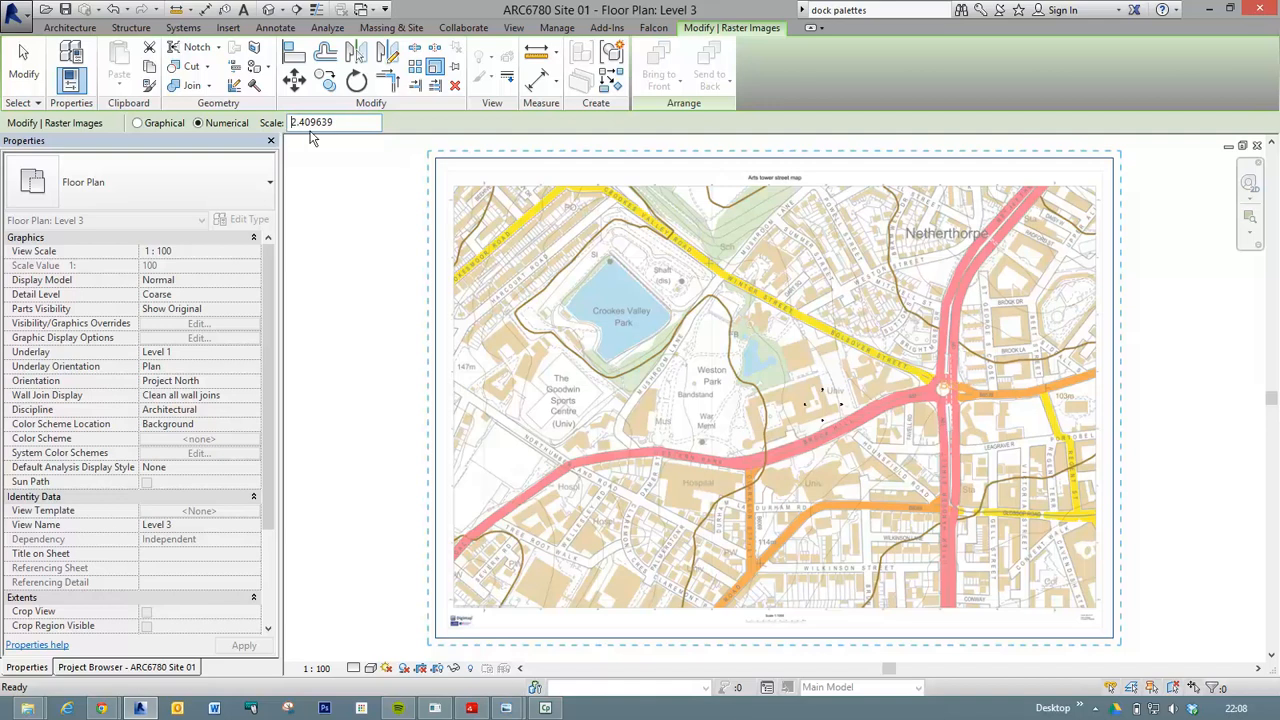
left_click(704, 410)
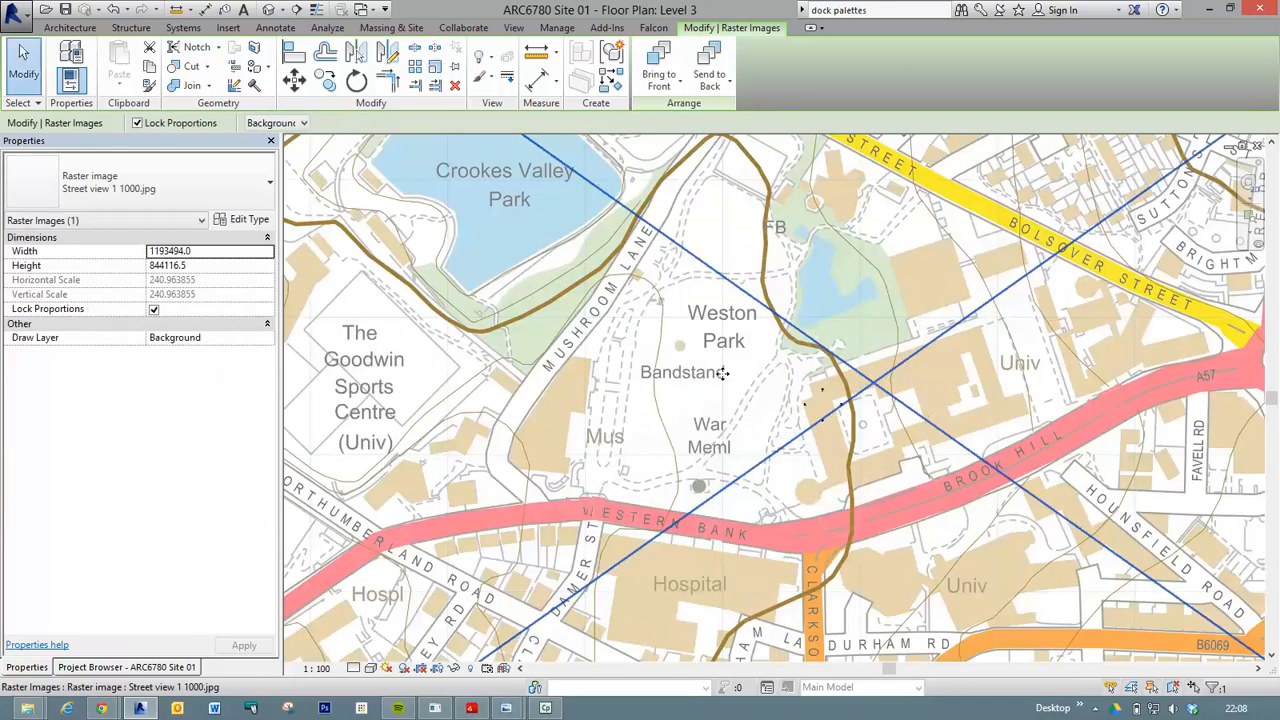
Measure the enlarged map's scale bar from the 0 mark to the 100 m mark and check the total length.
scroll(706, 375, "down", 1)
scroll(705, 375, "down", 5)
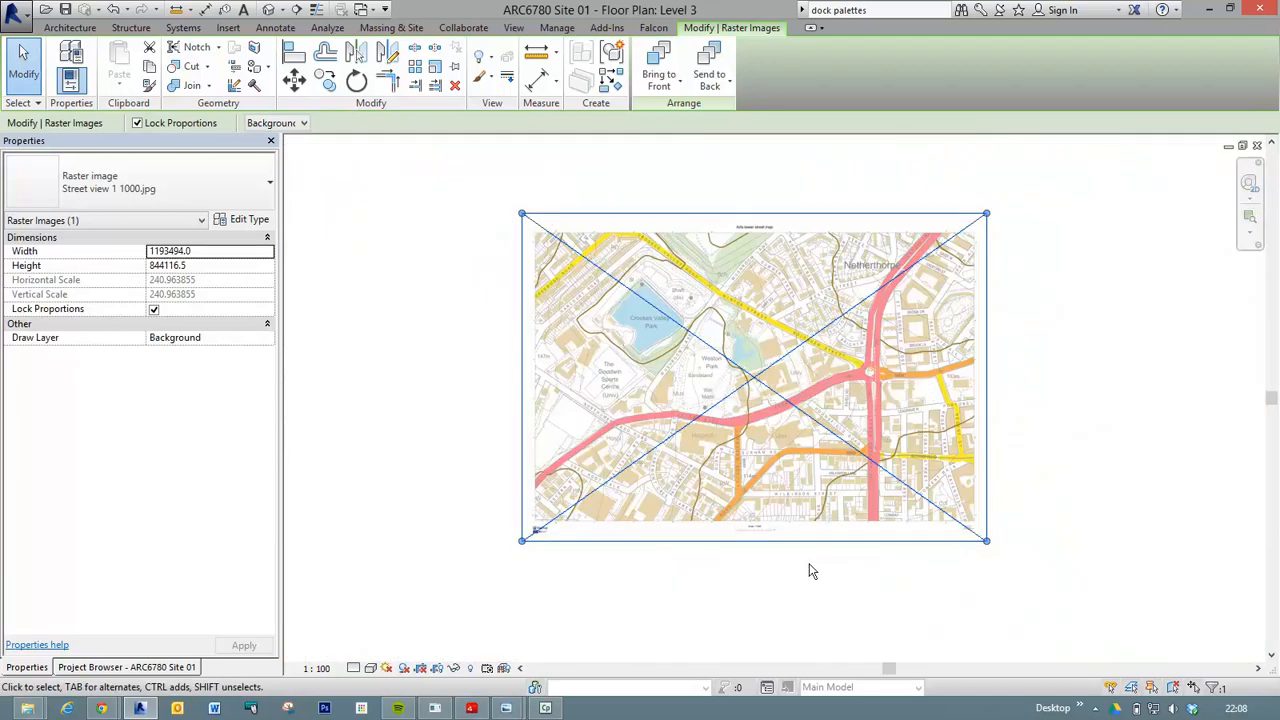
key("z")
key("r")
left_click_drag(717, 498, 791, 546)
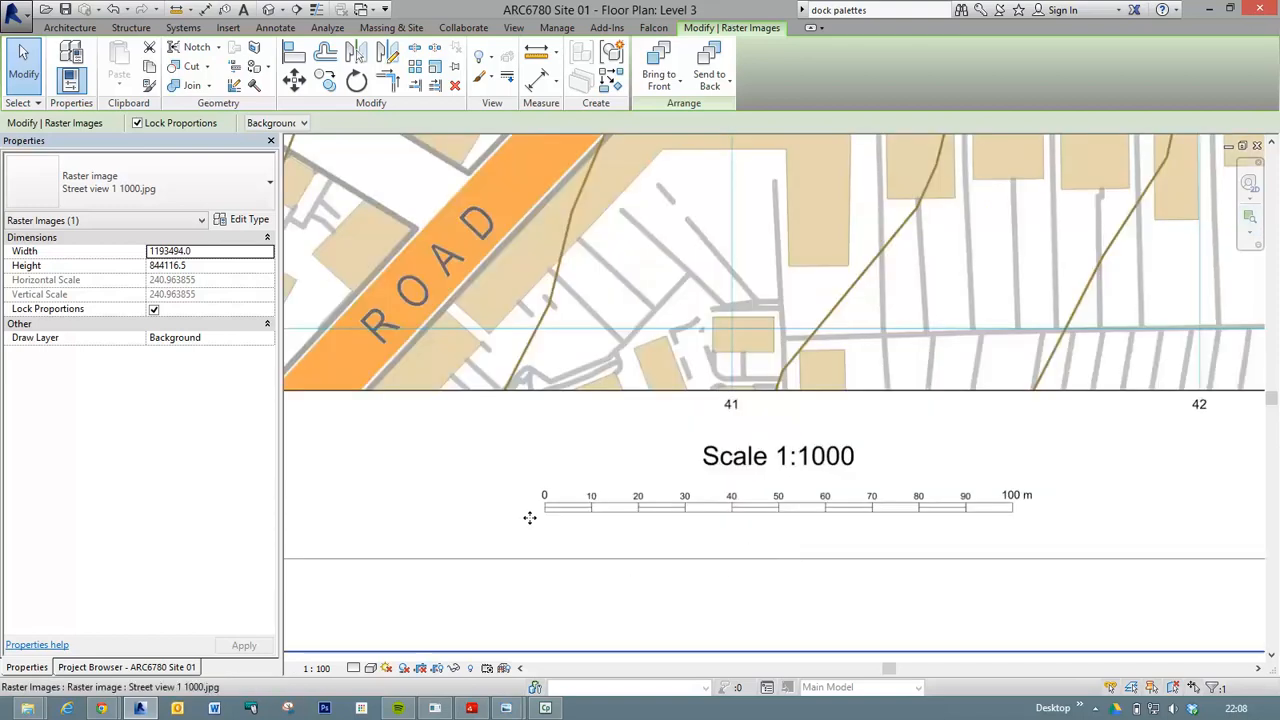
left_click(188, 10)
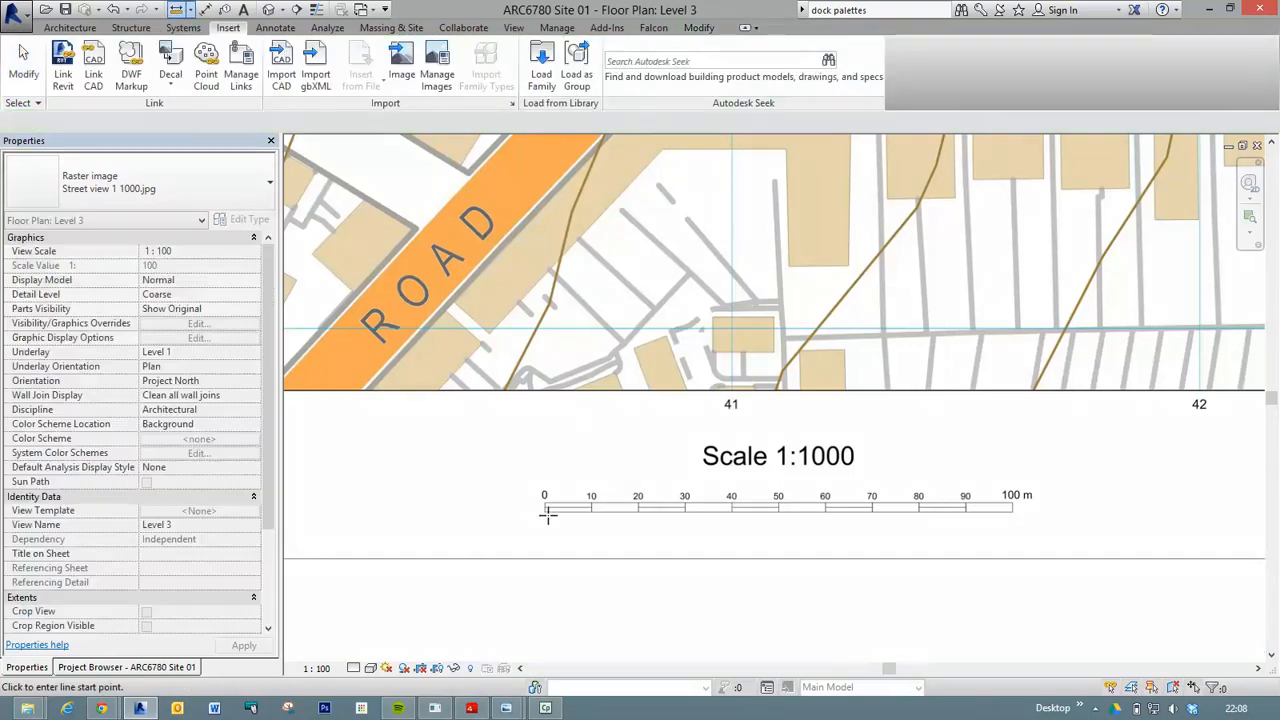
left_click(545, 513)
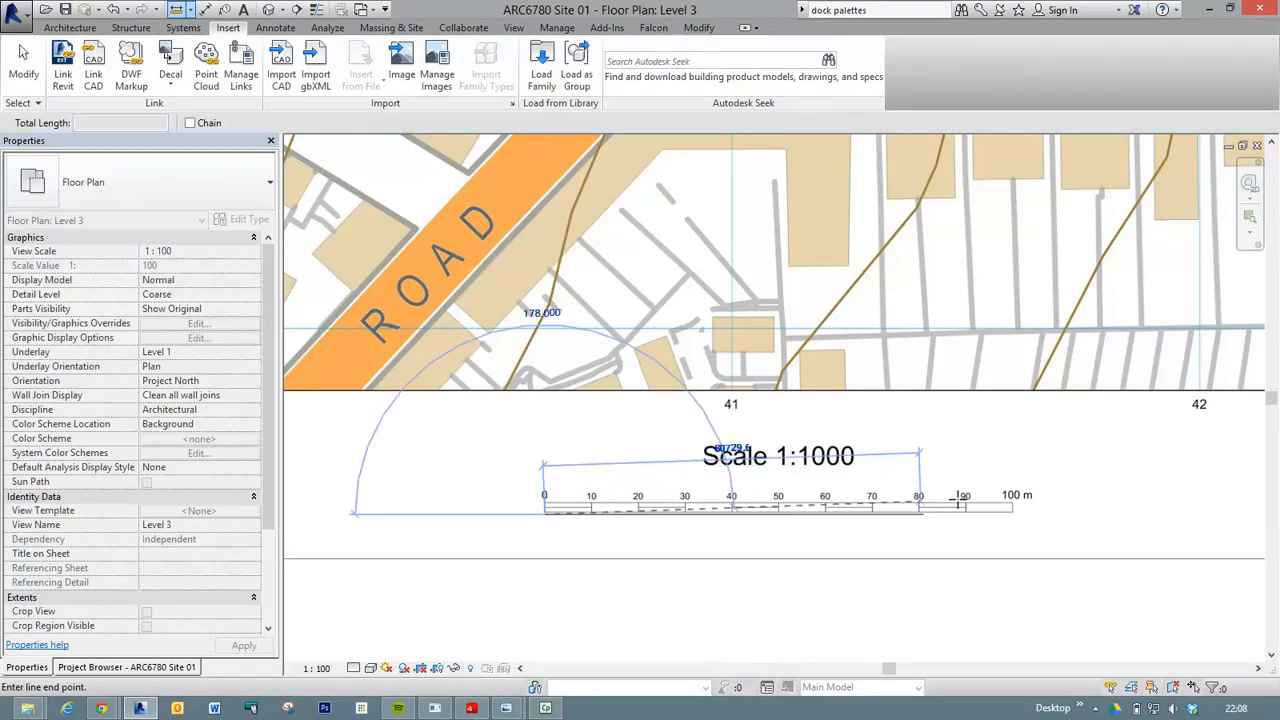
left_click(1012, 510)
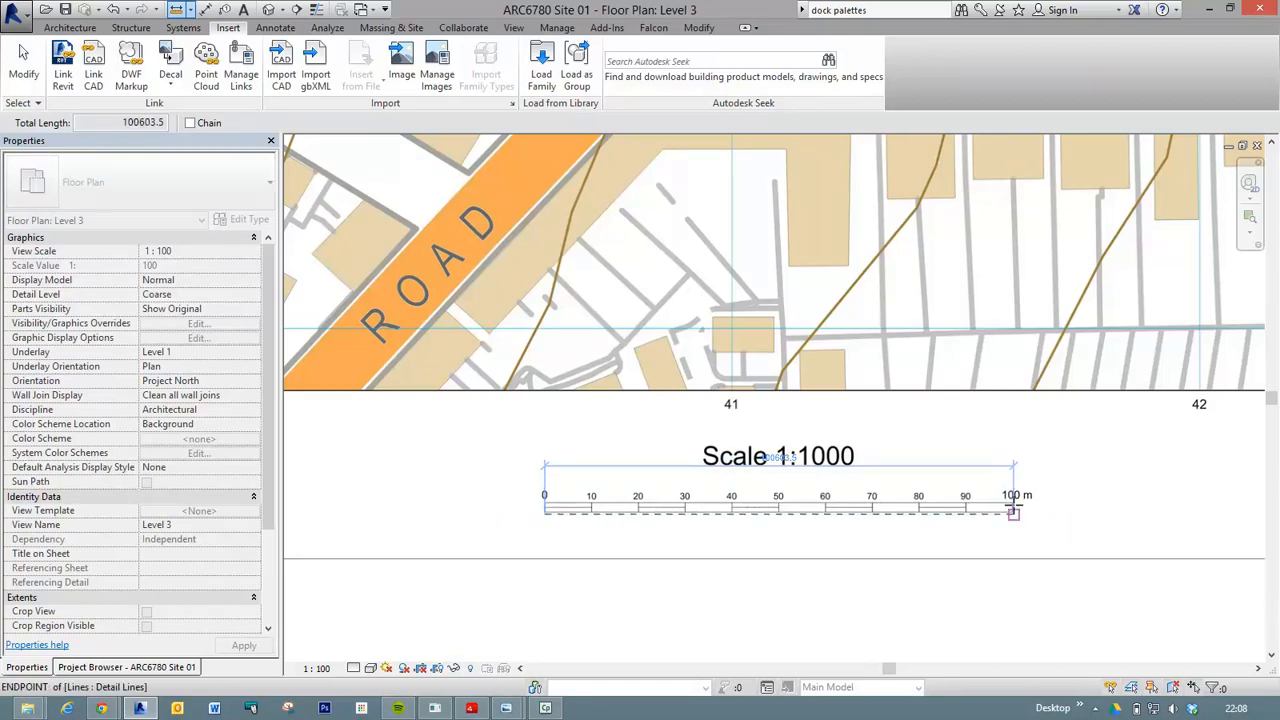
left_click(1012, 510)
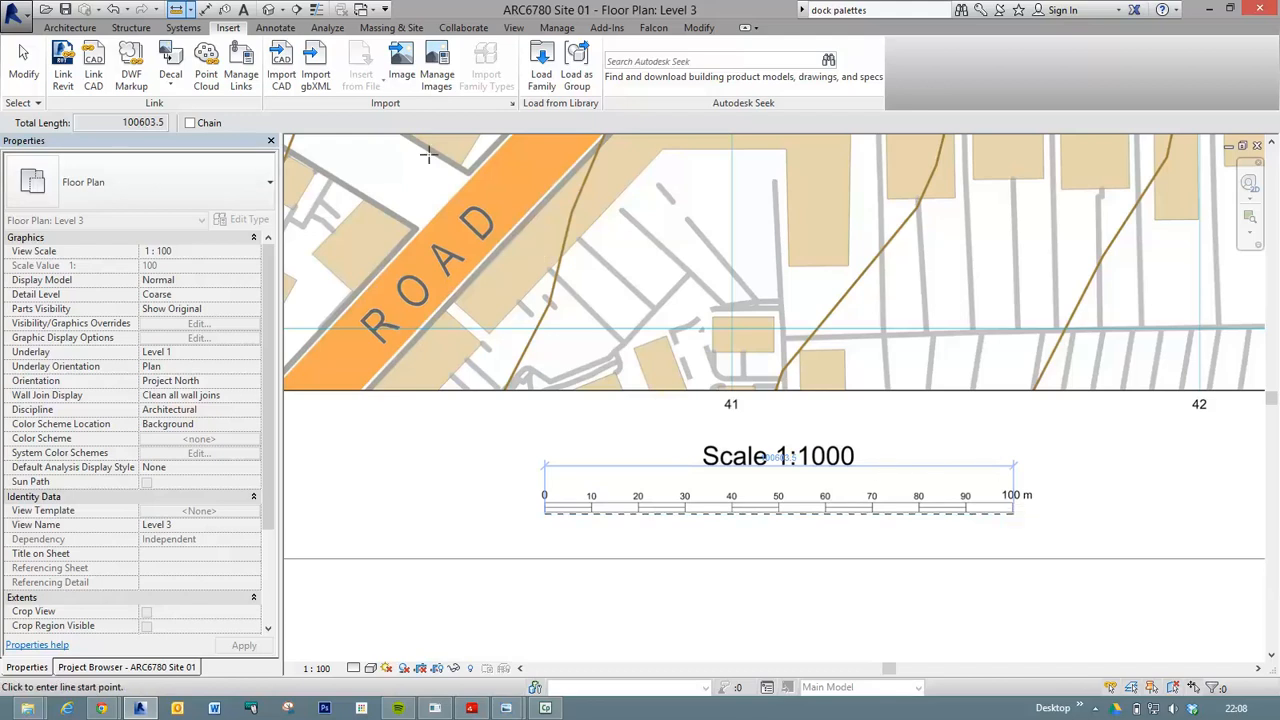
left_click(125, 136)
left_click(141, 120)
left_click(135, 122)
Leave the measuring command and show the entire rescaled street map centred in the plan view.
scroll(1019, 504, "down", 6)
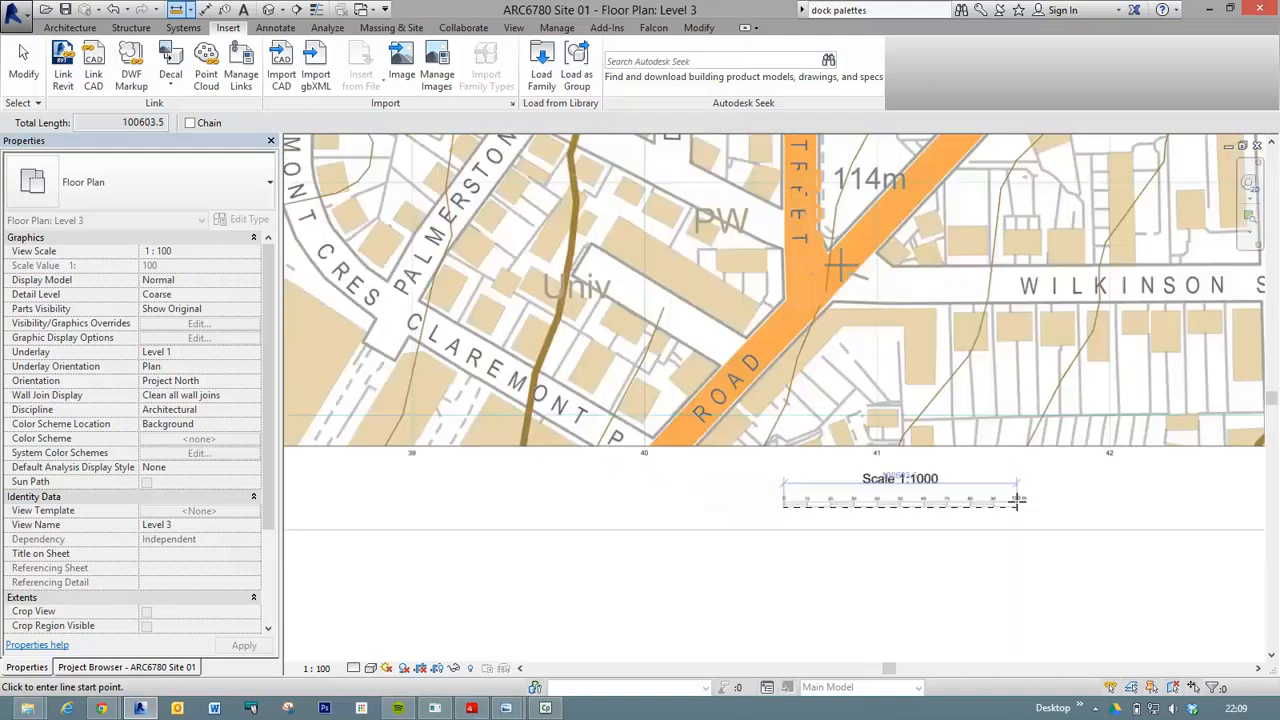
scroll(998, 516, "down", 1)
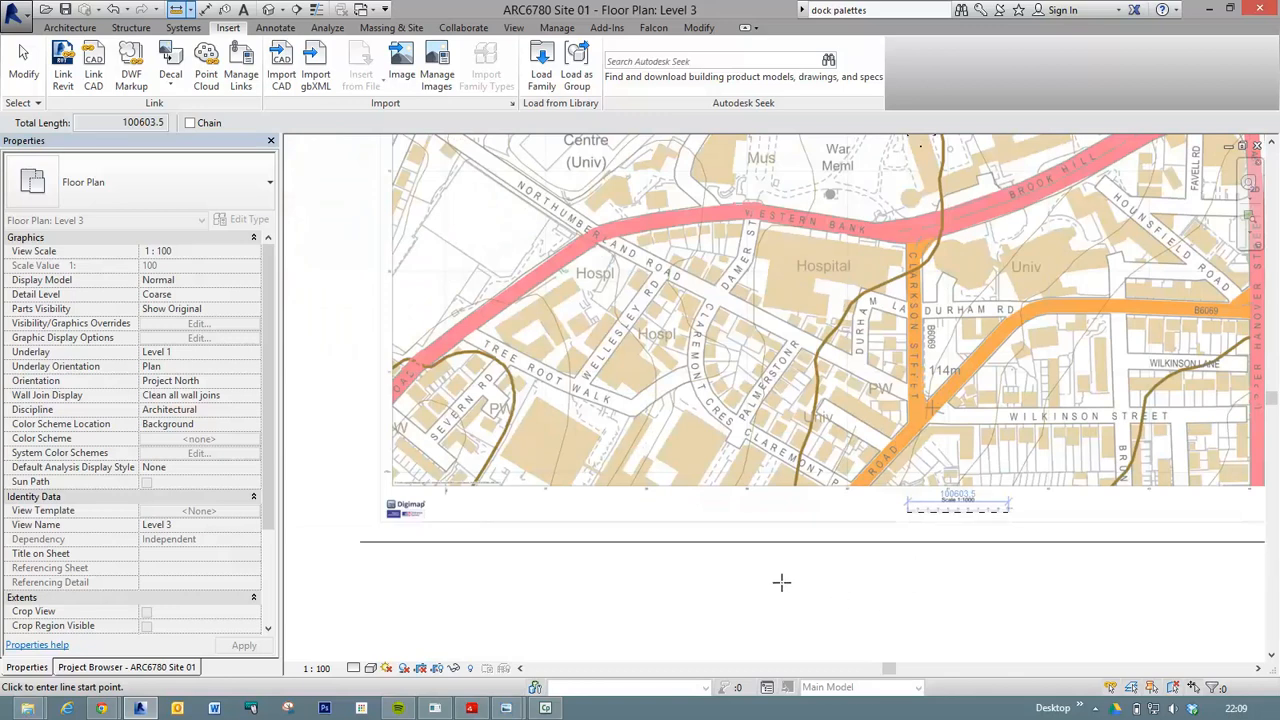
scroll(849, 583, "down", 2)
scroll(508, 475, "up", 3)
scroll(506, 474, "down", 2)
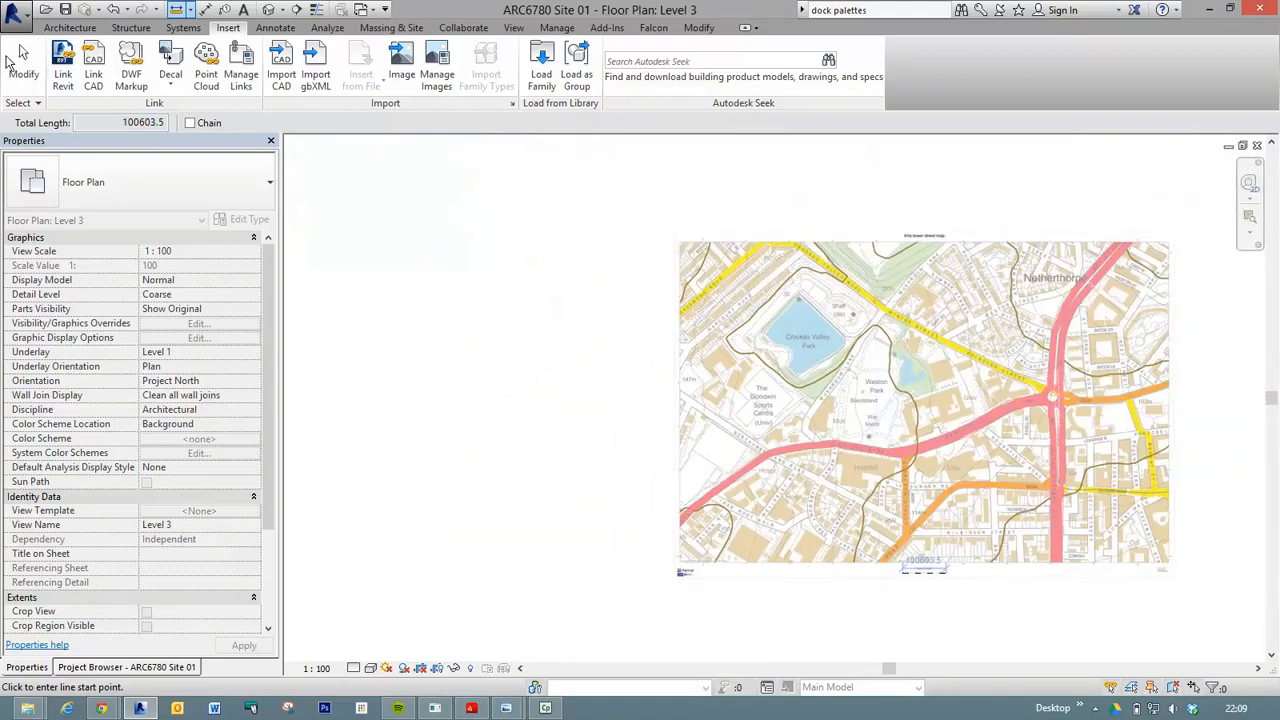
left_click(23, 65)
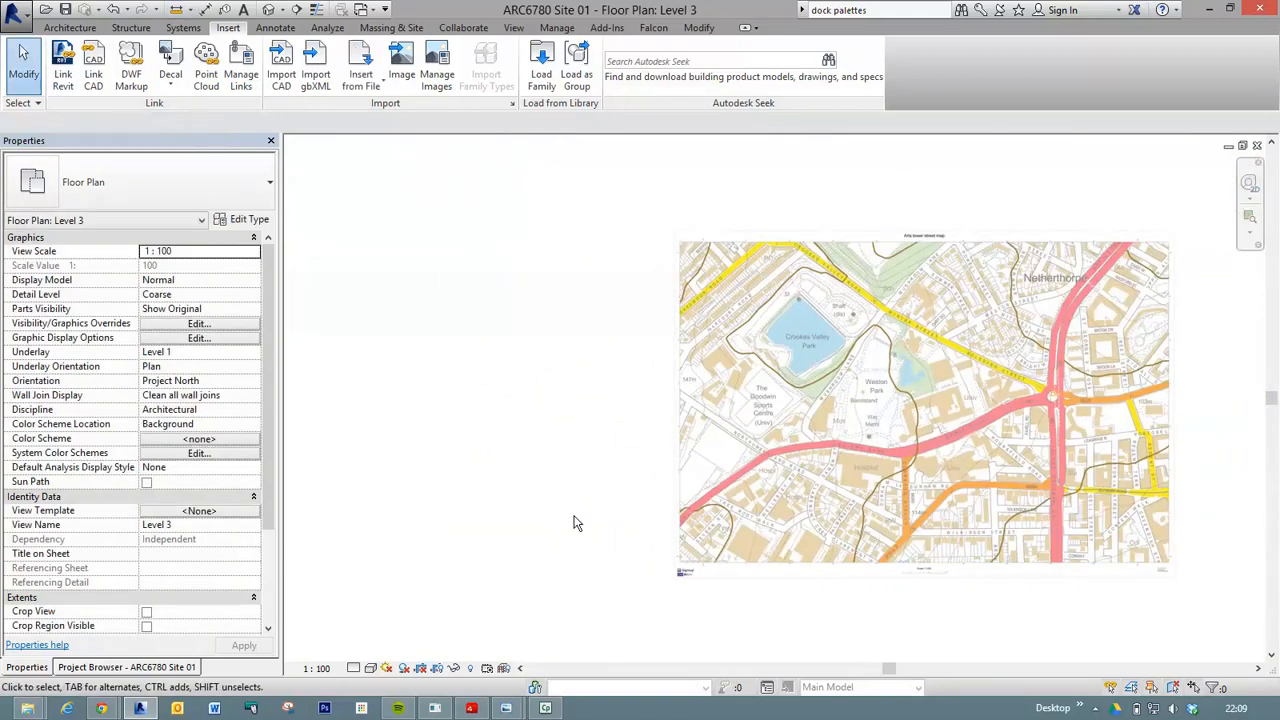
middle_click_drag(828, 645, 610, 620)
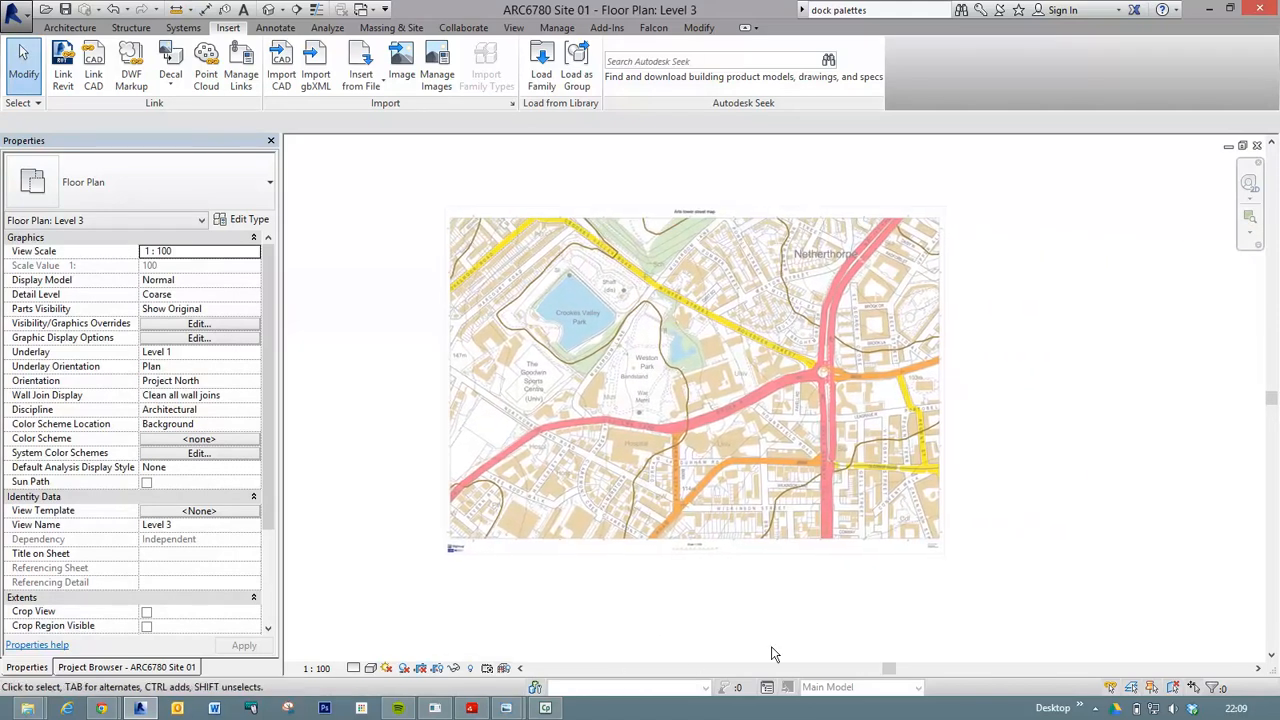